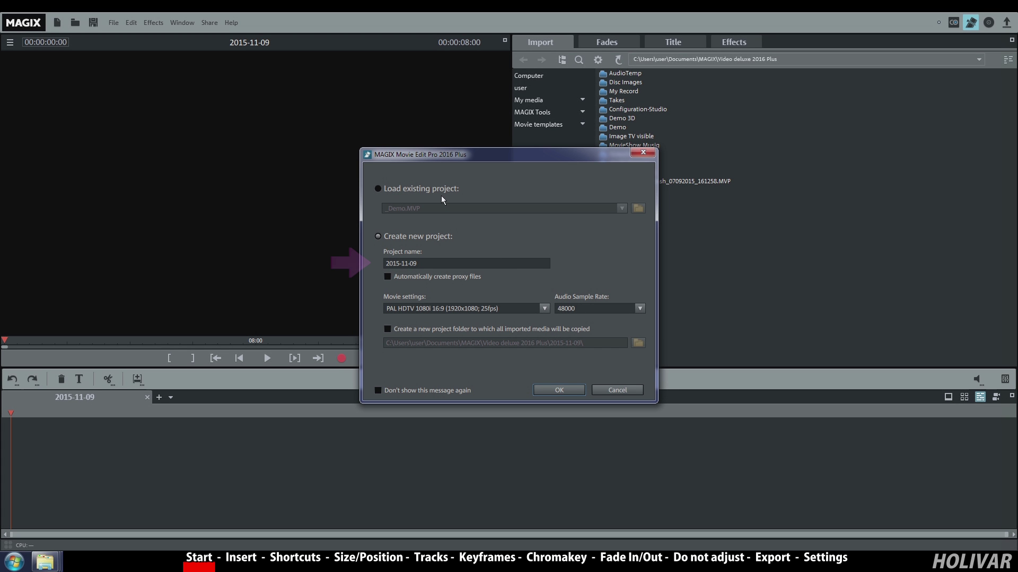
Step: Create a new project named PROJECT ONE with the PAL HDTV 1080i 16:9 movie settings
left_click(424, 263)
left_click_drag(424, 263, 369, 267)
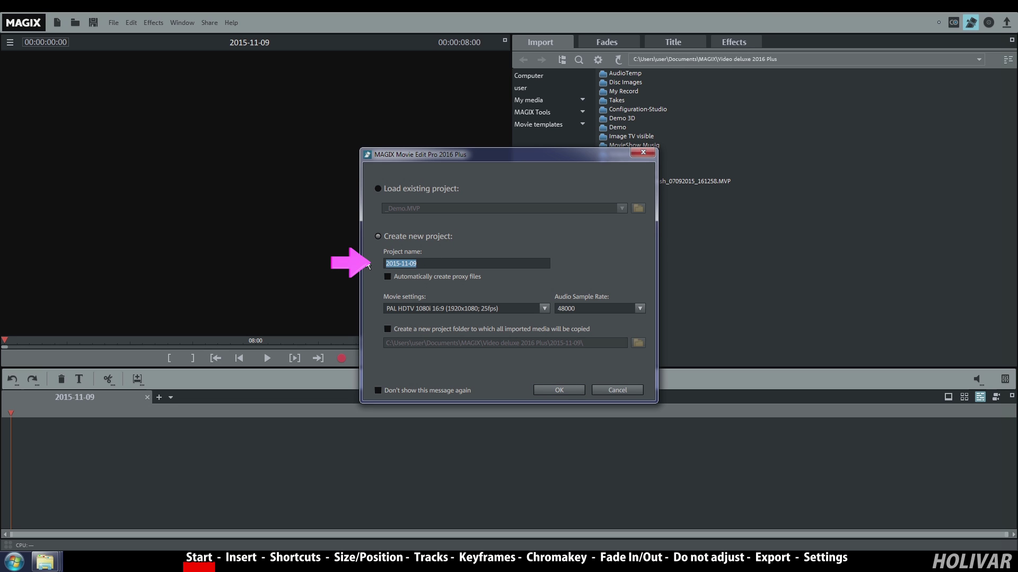
key("BackSpace")
type("PROJECT ONE")
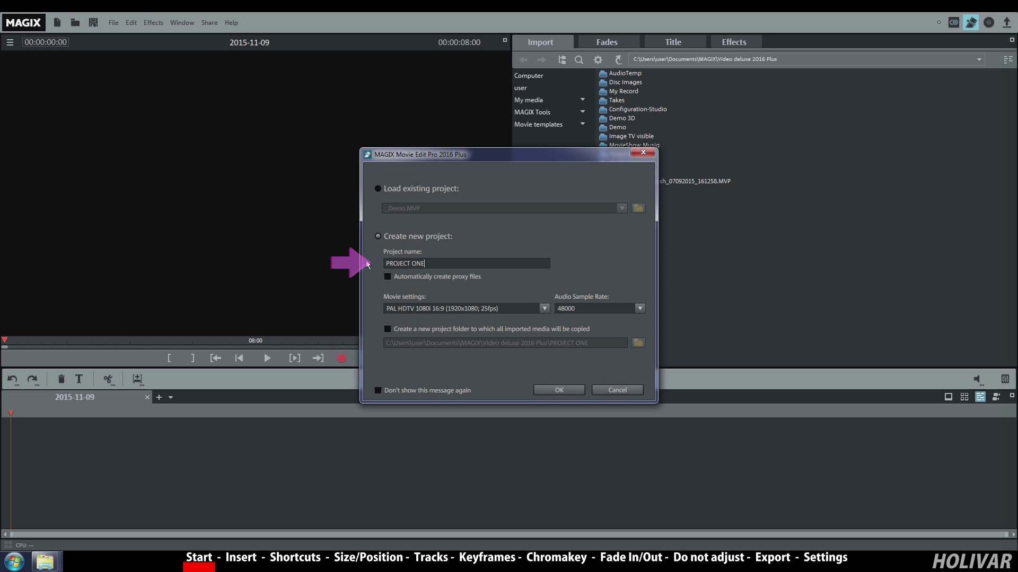
left_click(546, 389)
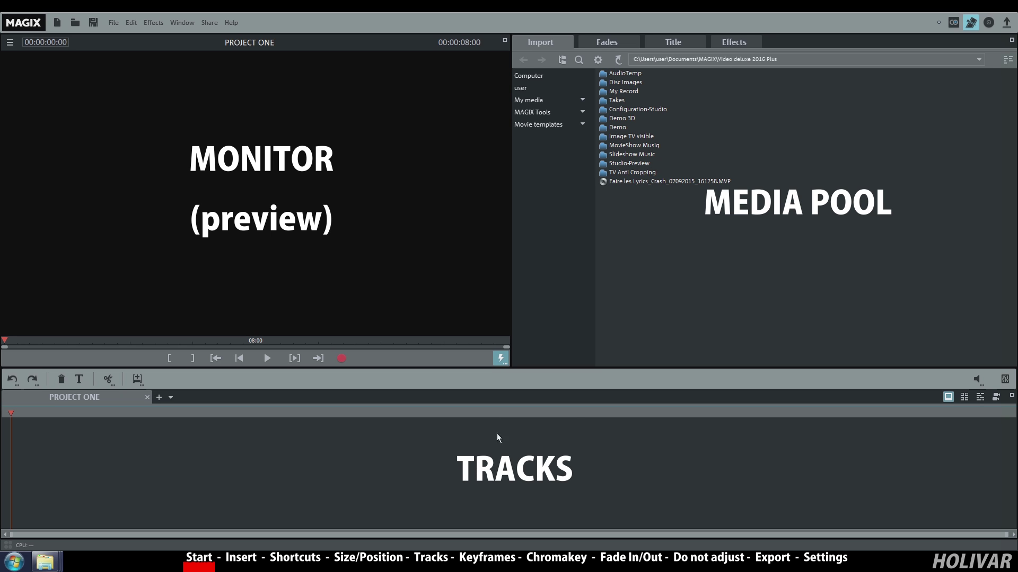
Step: Switch the track area to timeline mode and make the jog/shuttle controls visible under the preview monitor
left_click(980, 397)
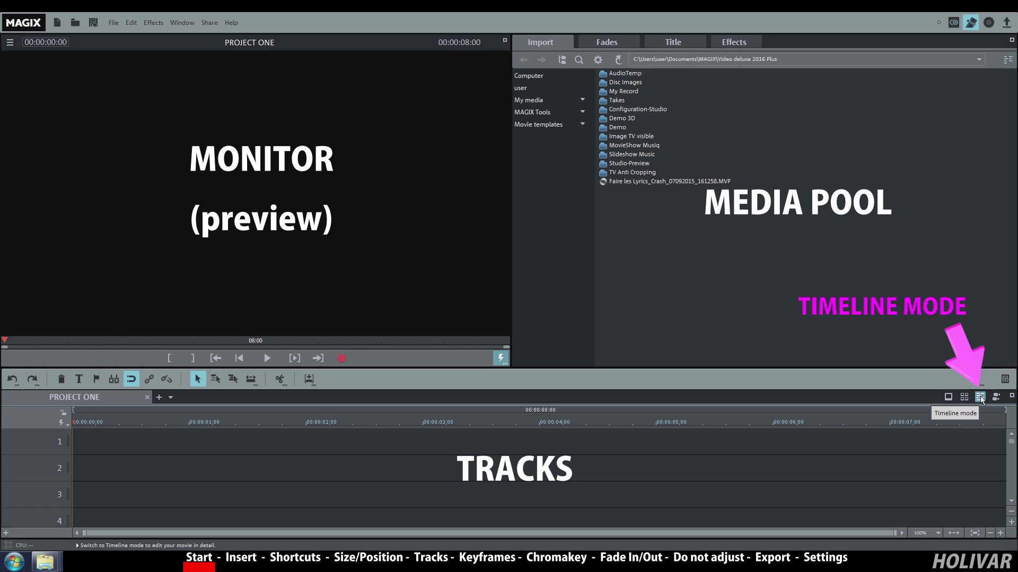
left_click(10, 42)
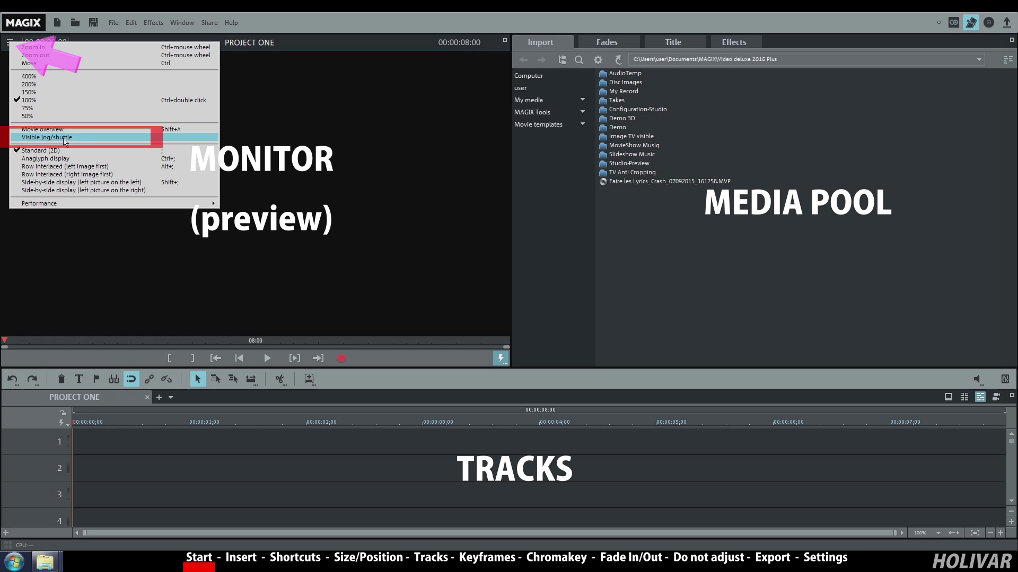
left_click(83, 137)
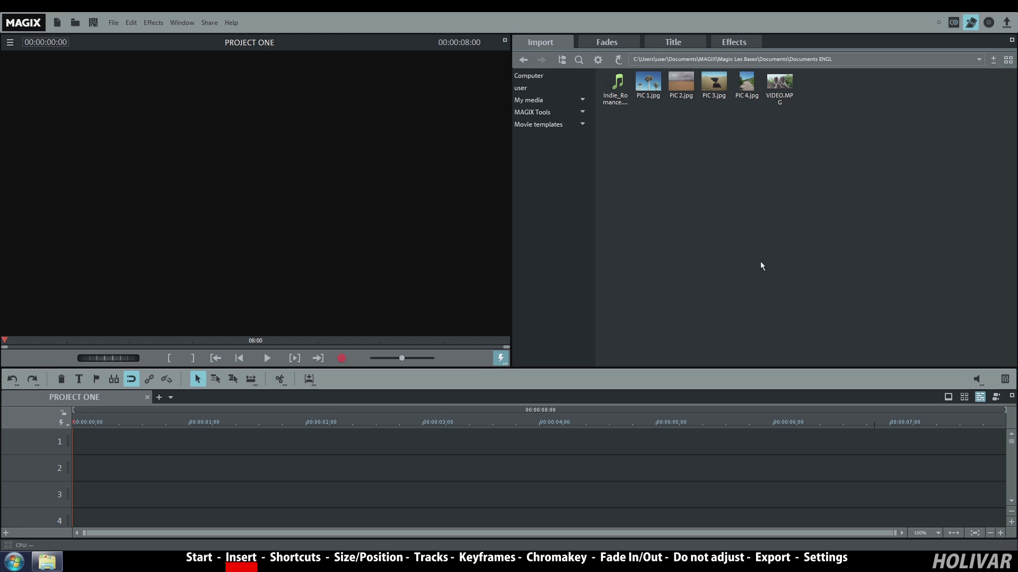
Step: Insert PIC 1.jpg from the media pool at the start of track 1 and preview it
left_click(649, 82)
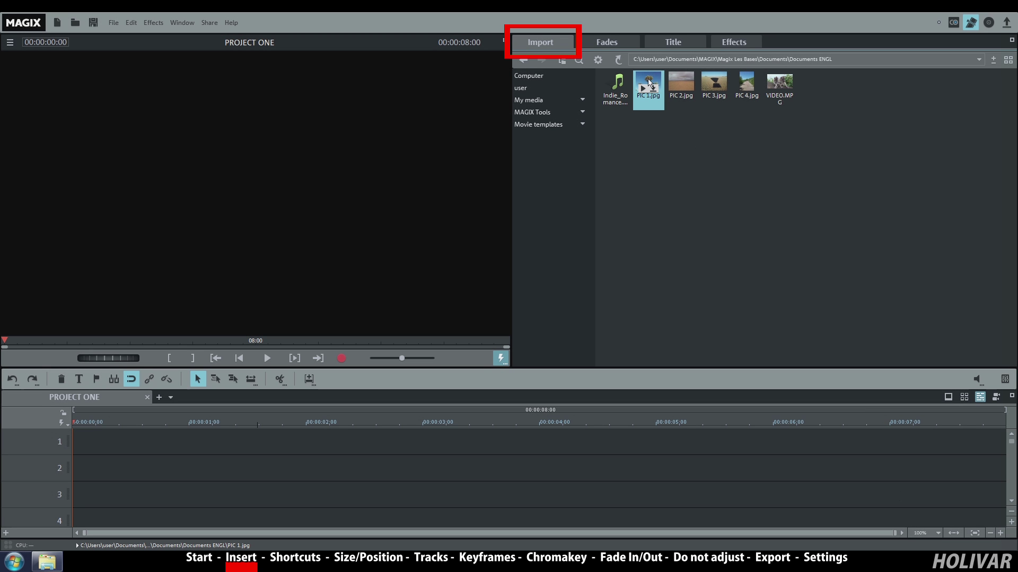
left_click_drag(420, 324, 113, 451)
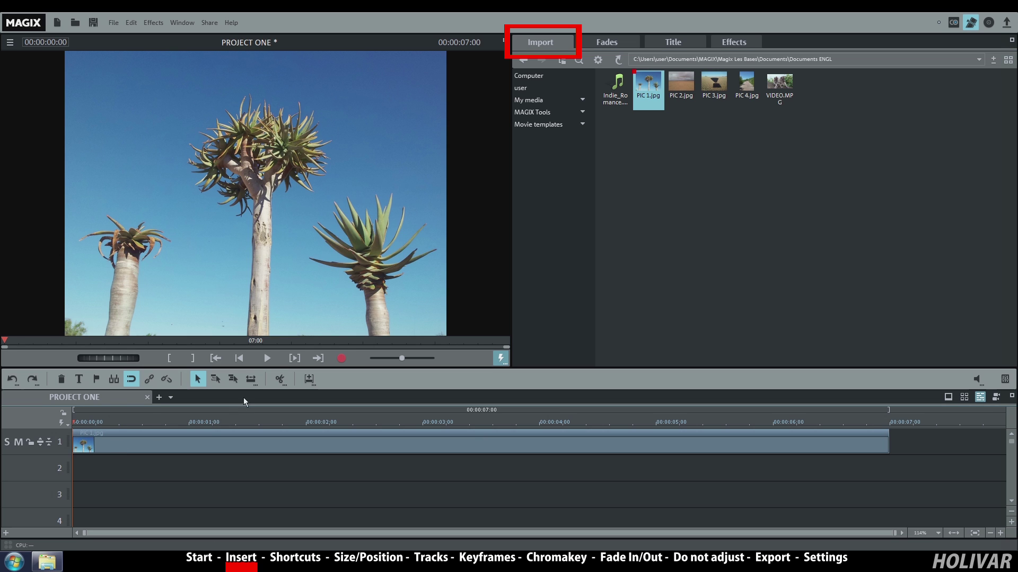
left_click(266, 358)
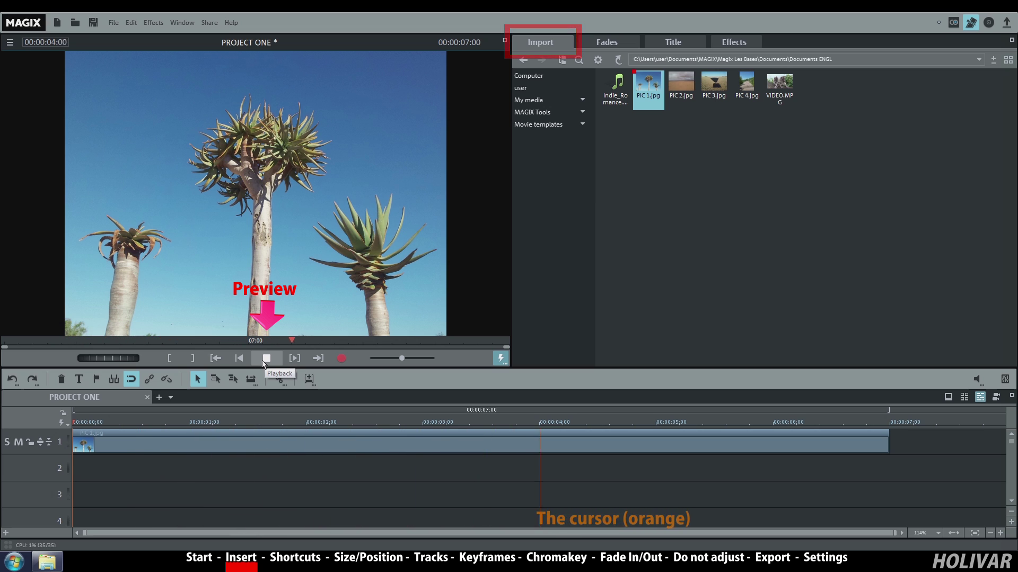
left_click(263, 363)
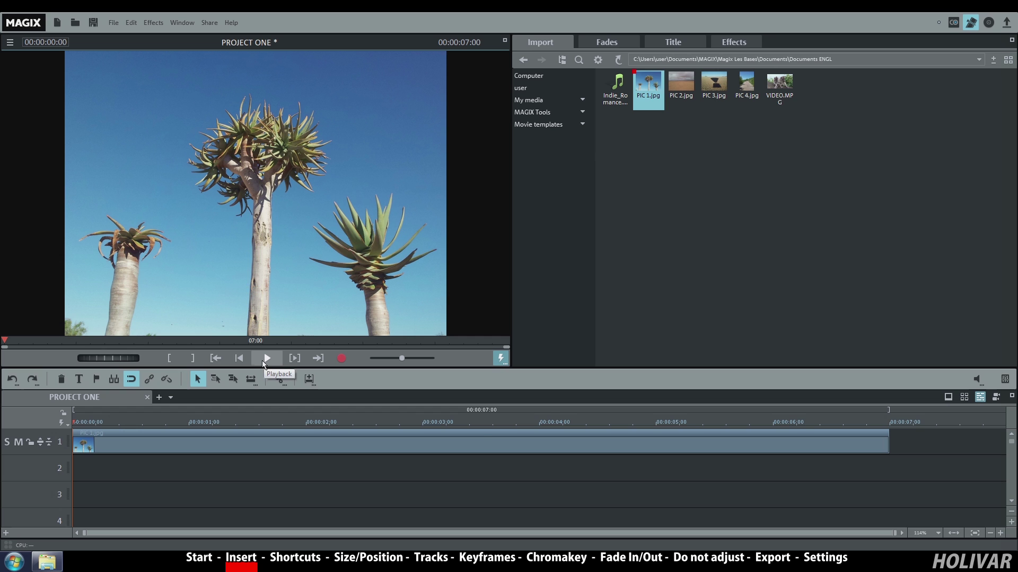
Step: Delete the image from track 1 and insert PIC 1 there again from the Documents ENGL folder in Windows Explorer
left_click(154, 447)
key("Delete")
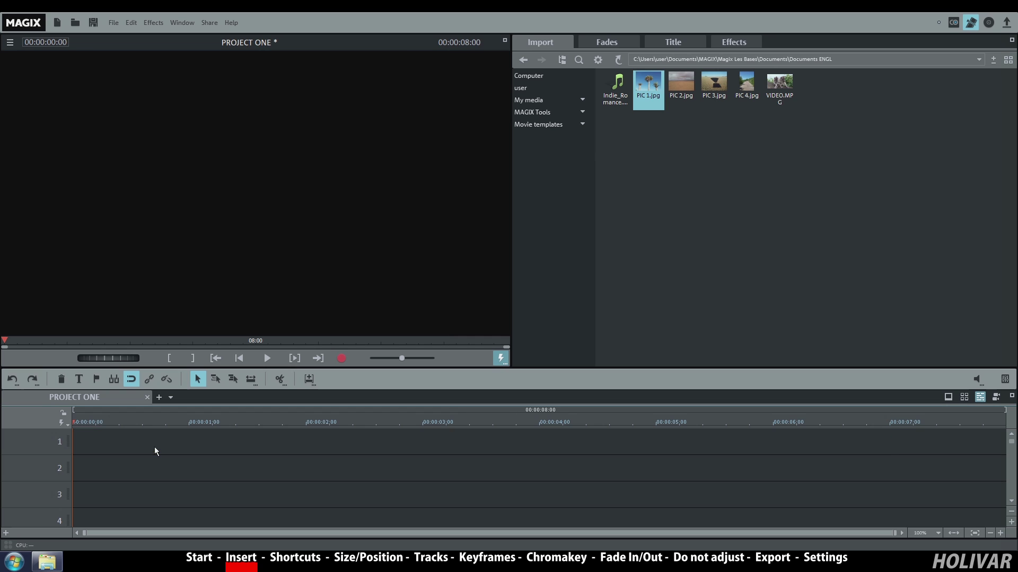
left_click(59, 566)
left_click(808, 168)
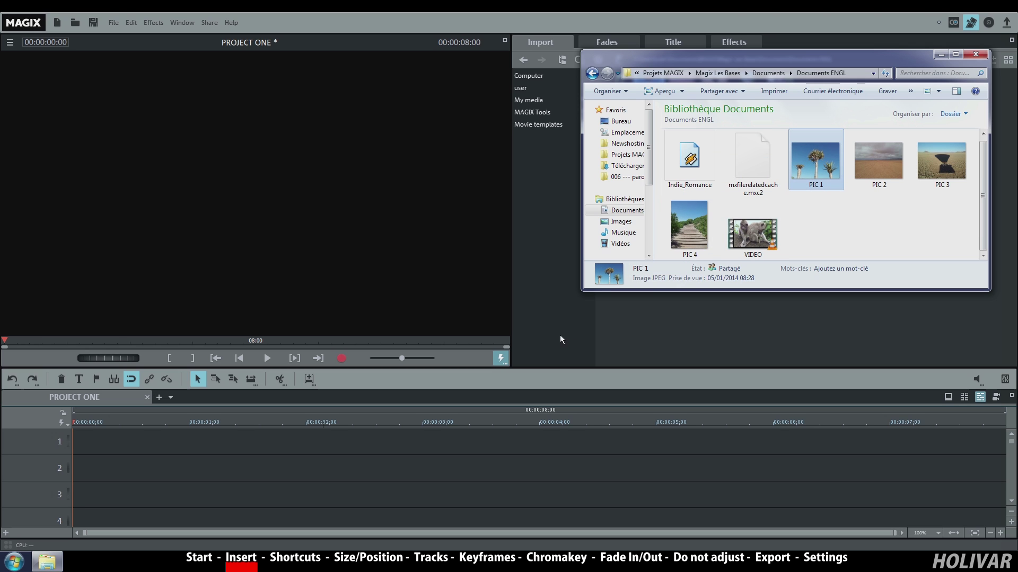
left_click_drag(427, 416, 110, 442)
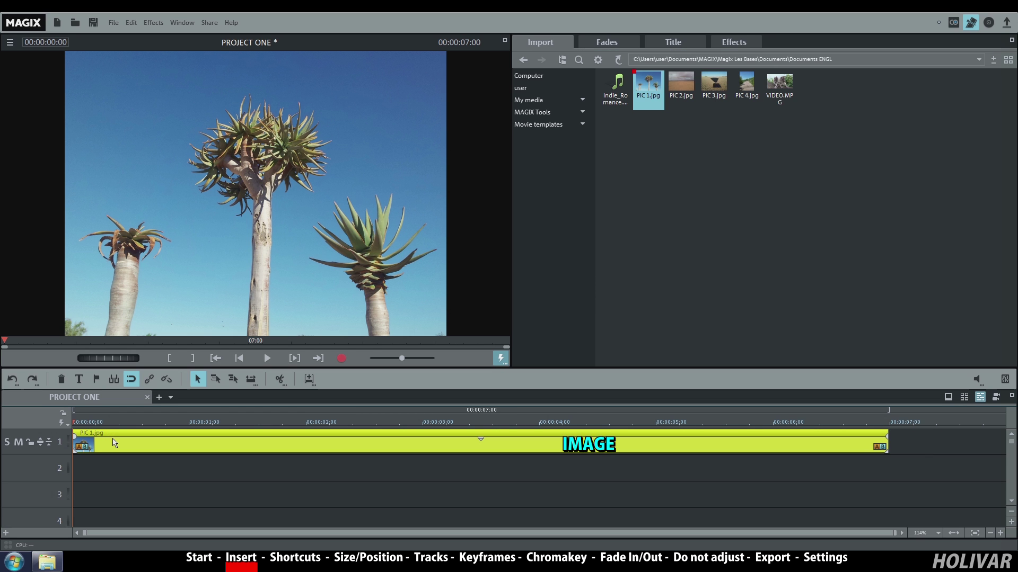
Step: Insert Indie_Romance.mp3 at the start of track 2 and preview it together with the image
left_click(620, 81)
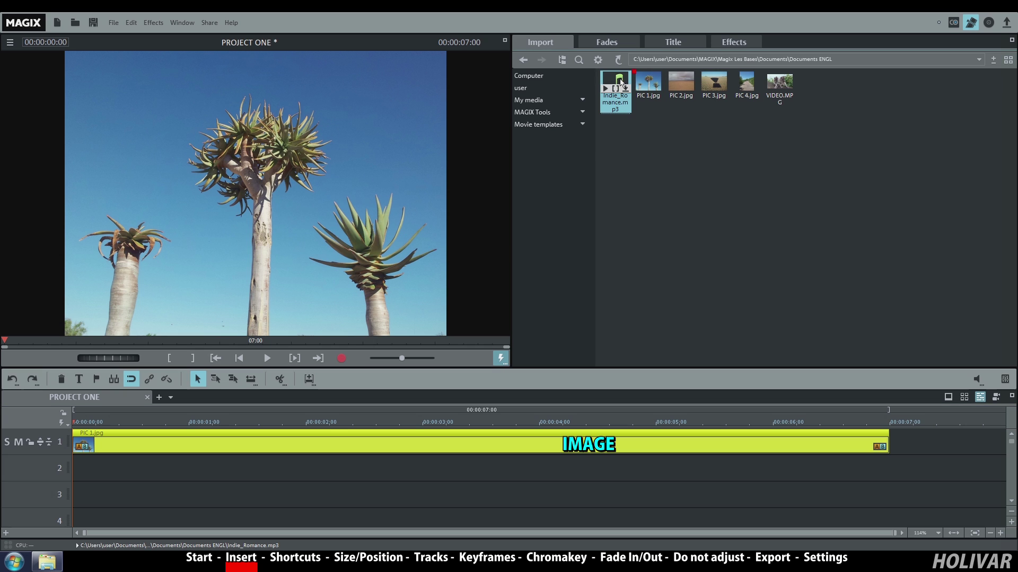
left_click_drag(327, 394, 115, 464)
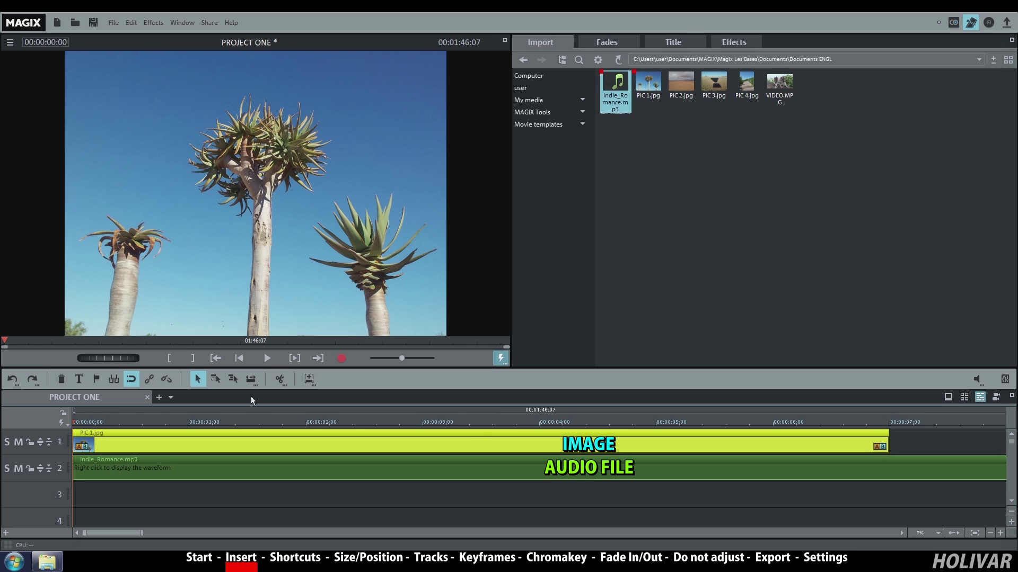
left_click(265, 359)
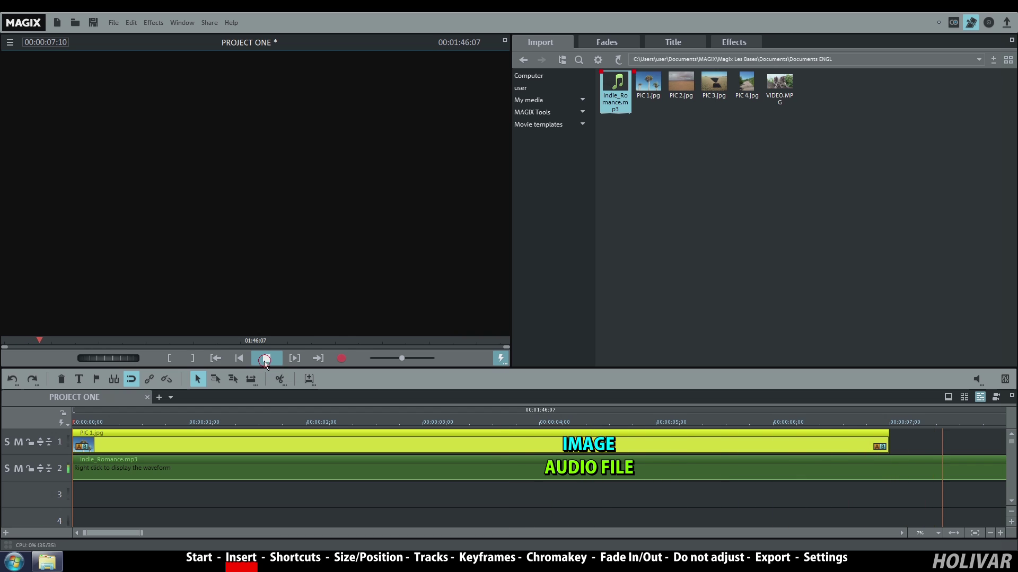
left_click(265, 361)
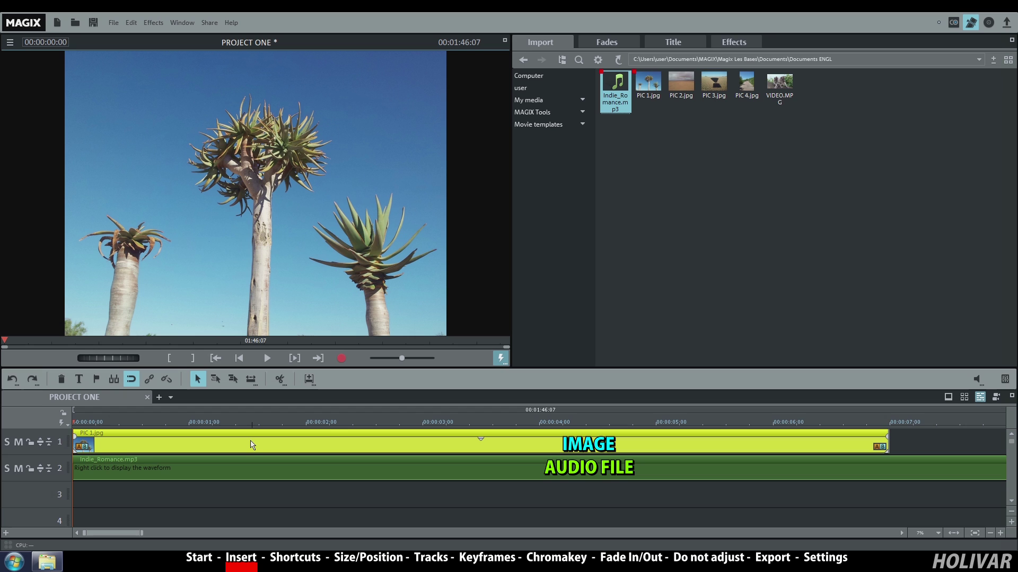
Step: Delete the image from track 1 and the music file from track 2
key("Delete")
left_click(248, 468)
key("Delete")
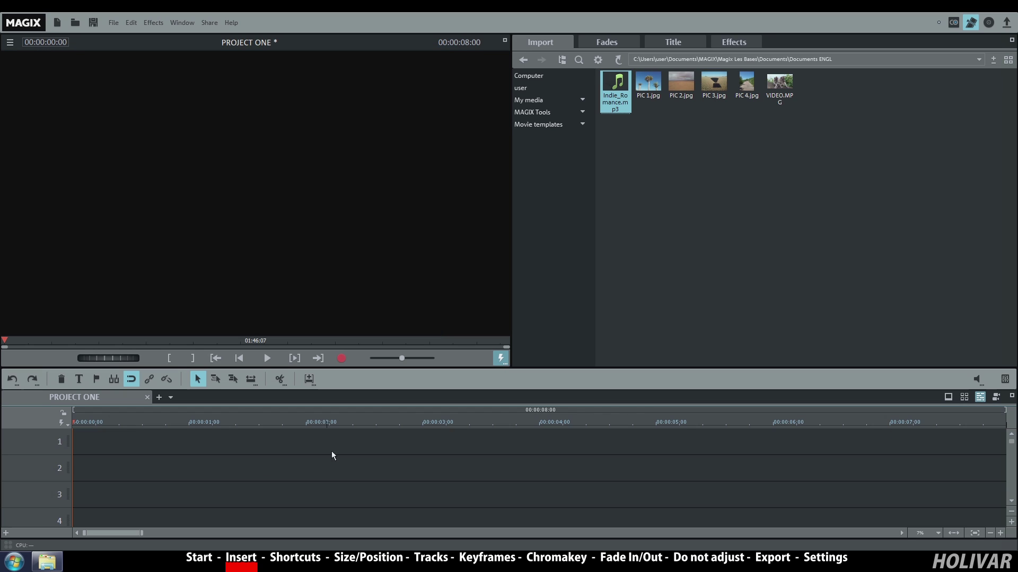
Step: Insert VIDEO.MPG at the start of track 1 without adjusting the movie settings to the file, and preview it
mouse_move(781, 85)
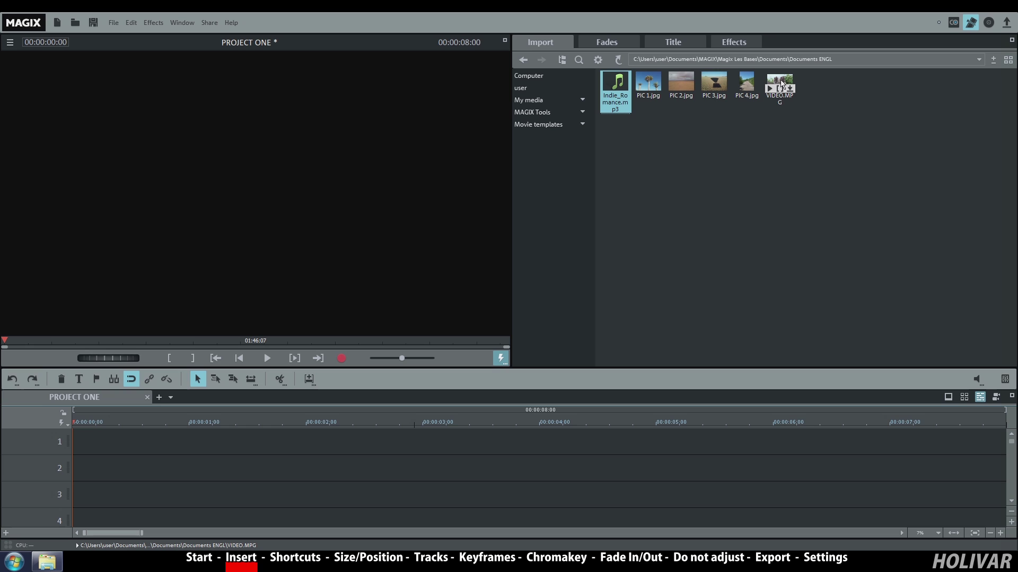
left_click(782, 84)
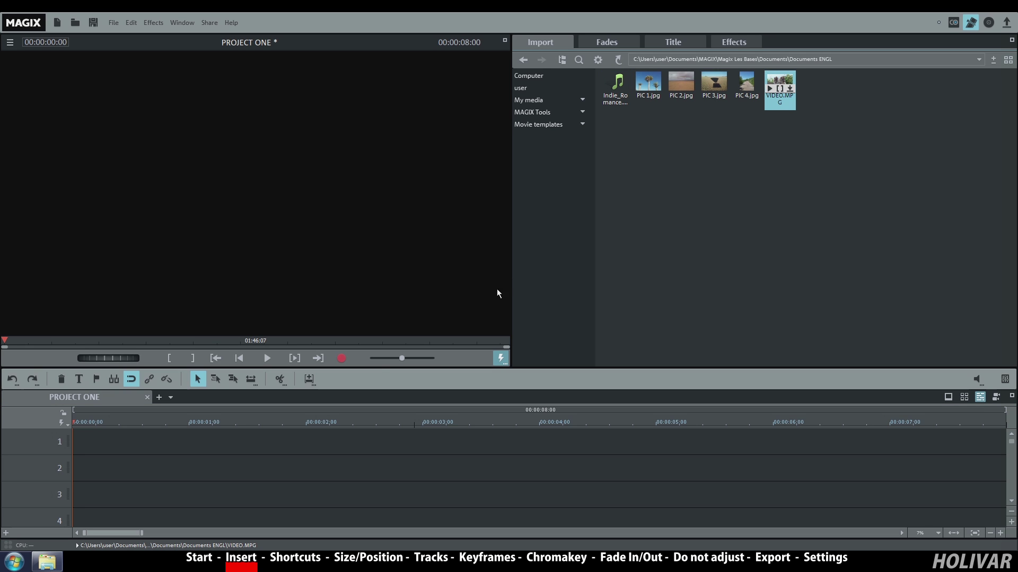
left_click_drag(281, 420, 109, 451)
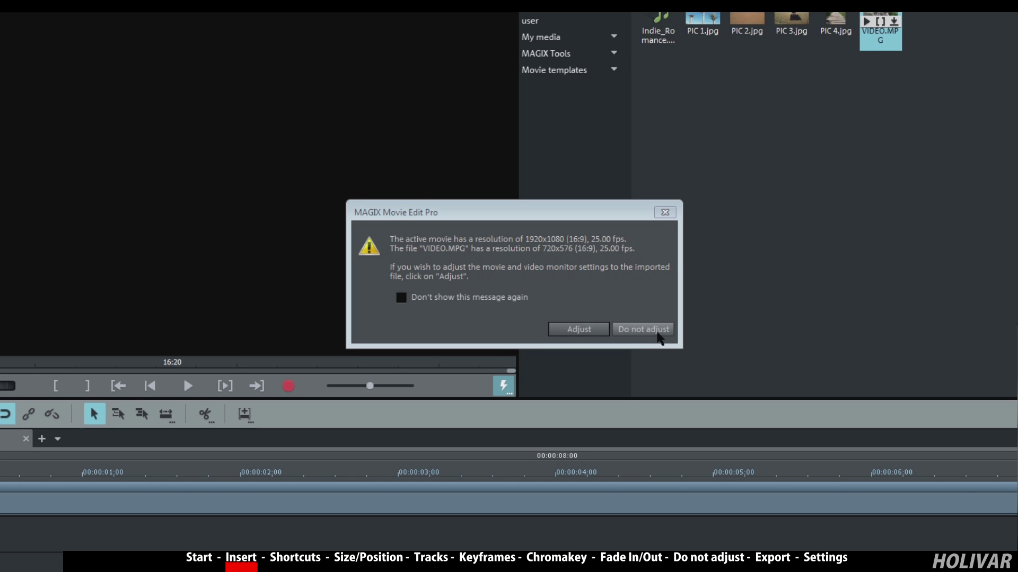
left_click(657, 332)
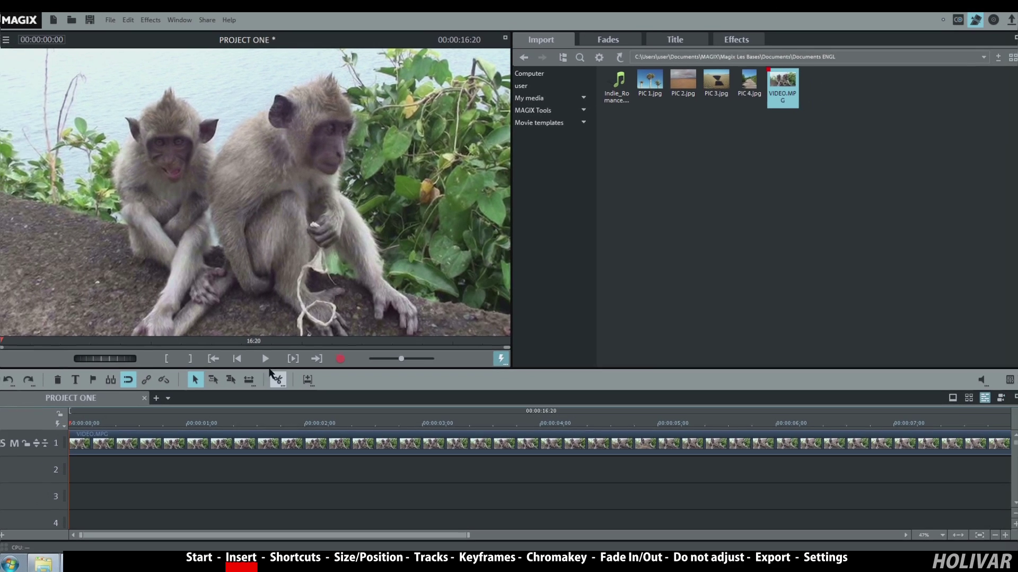
left_click(239, 370)
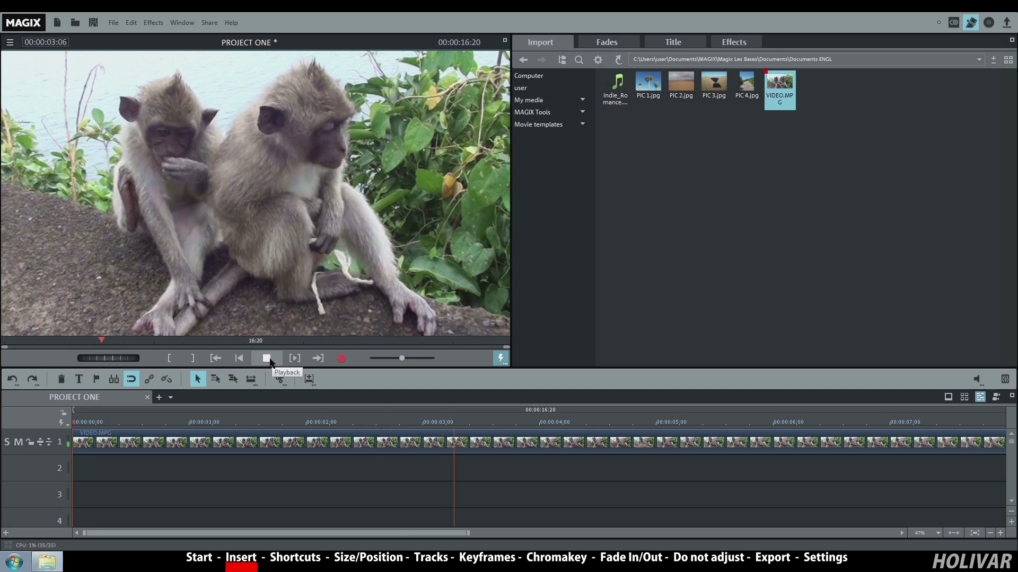
left_click(266, 359)
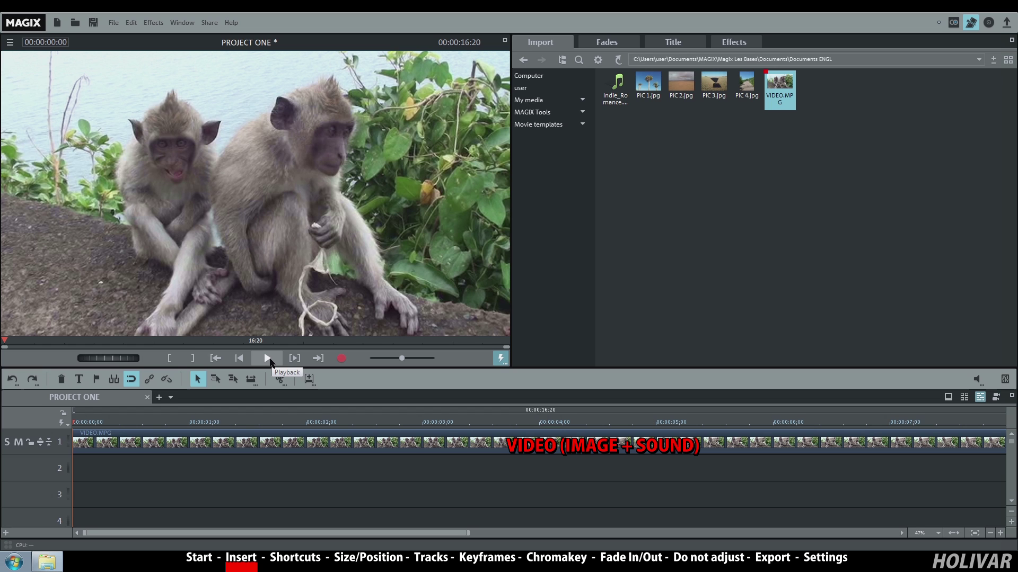
Step: Put the video and audio of VIDEO.MPG on separate tracks and select each of the two objects in turn
left_click(306, 440)
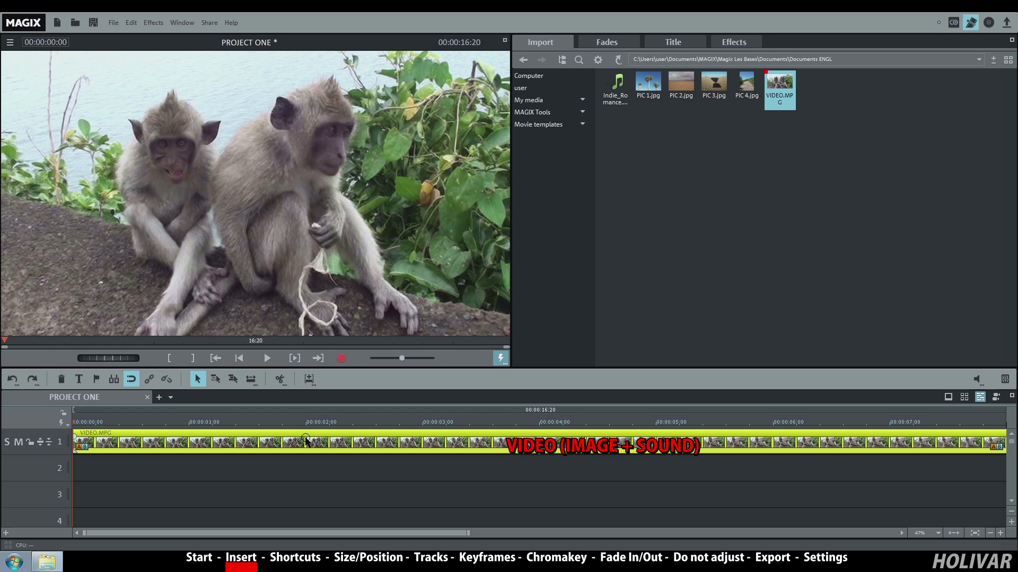
right_click(307, 441)
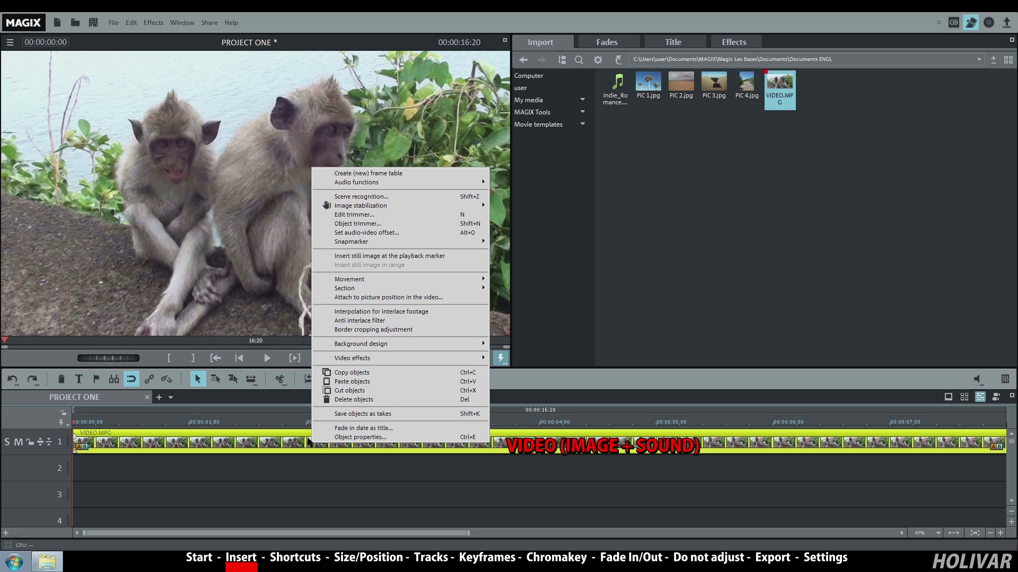
mouse_move(456, 185)
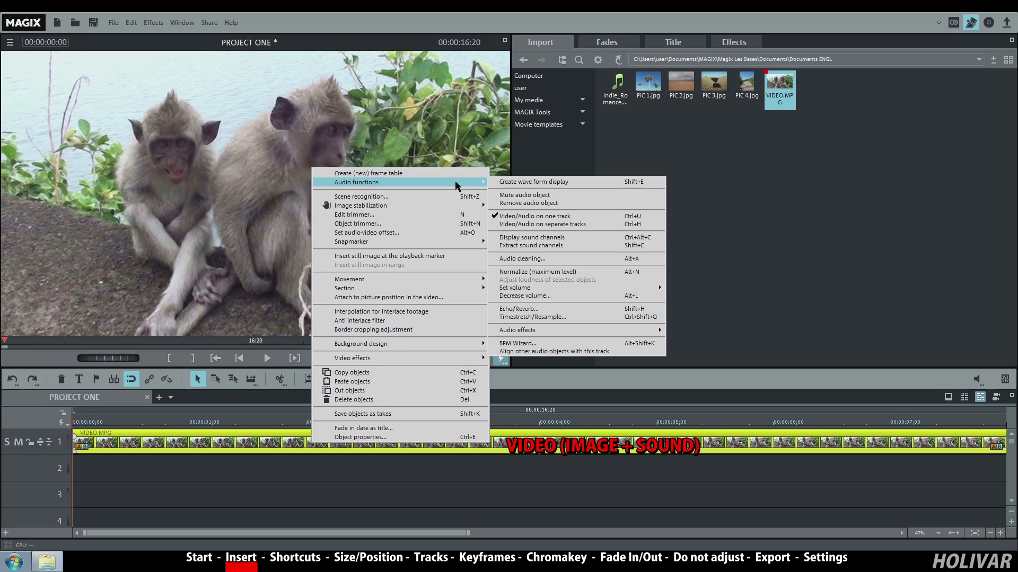
left_click(596, 225)
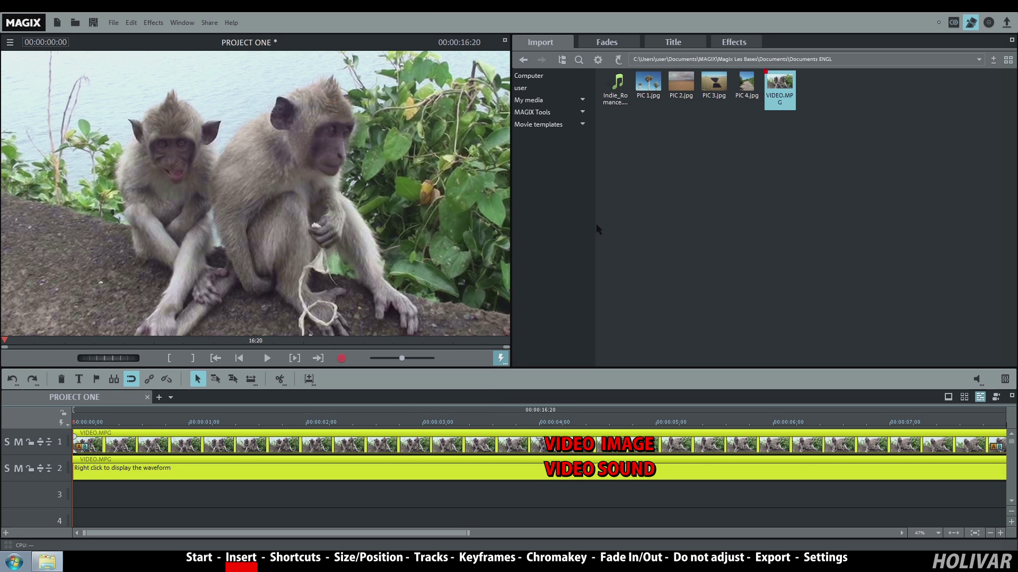
left_click(324, 444)
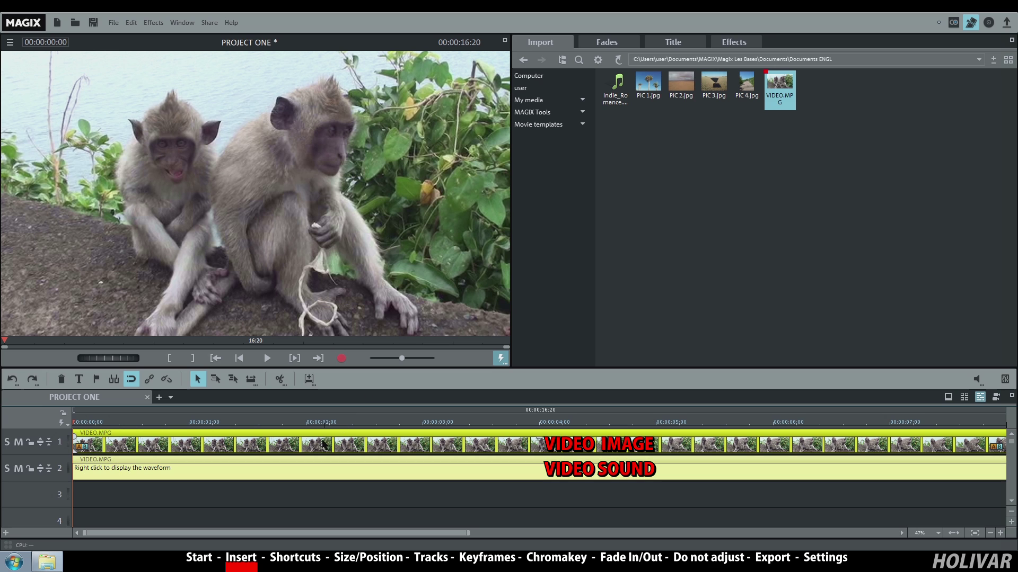
left_click(302, 477)
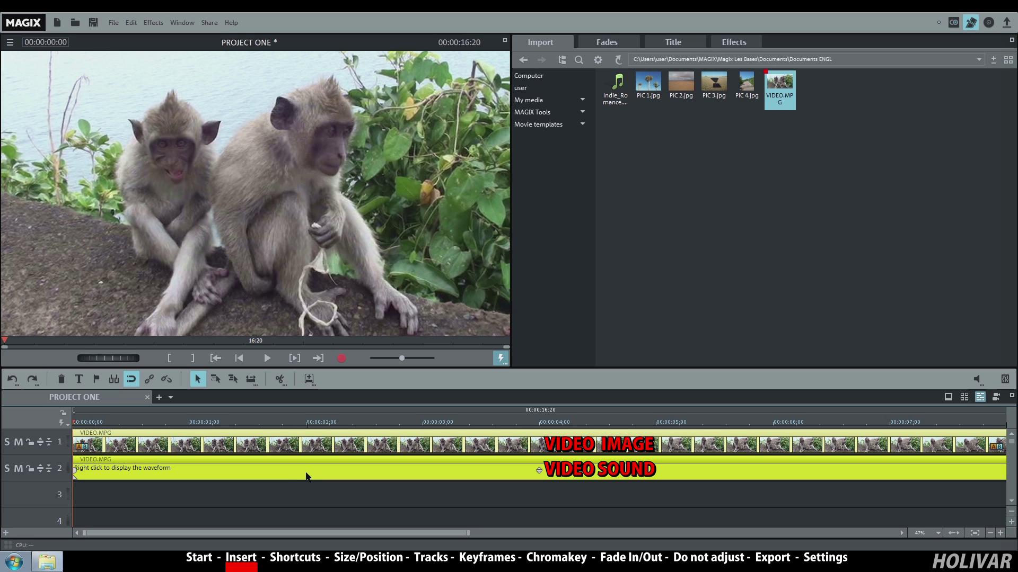
Step: Remove the audio object of VIDEO.MPG from track 2, keeping only its picture on track 1
left_click(260, 442)
right_click(260, 444)
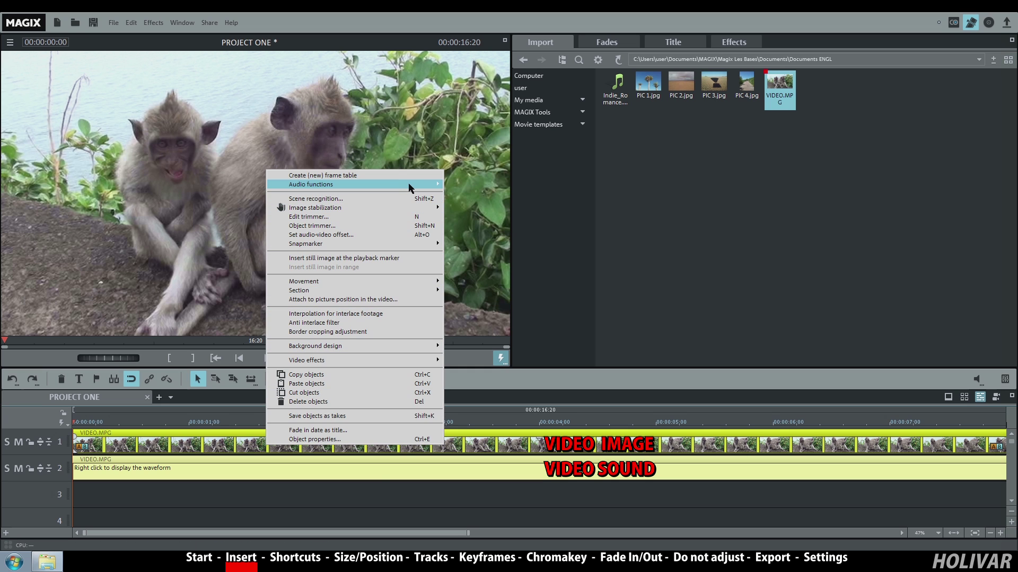
mouse_move(409, 187)
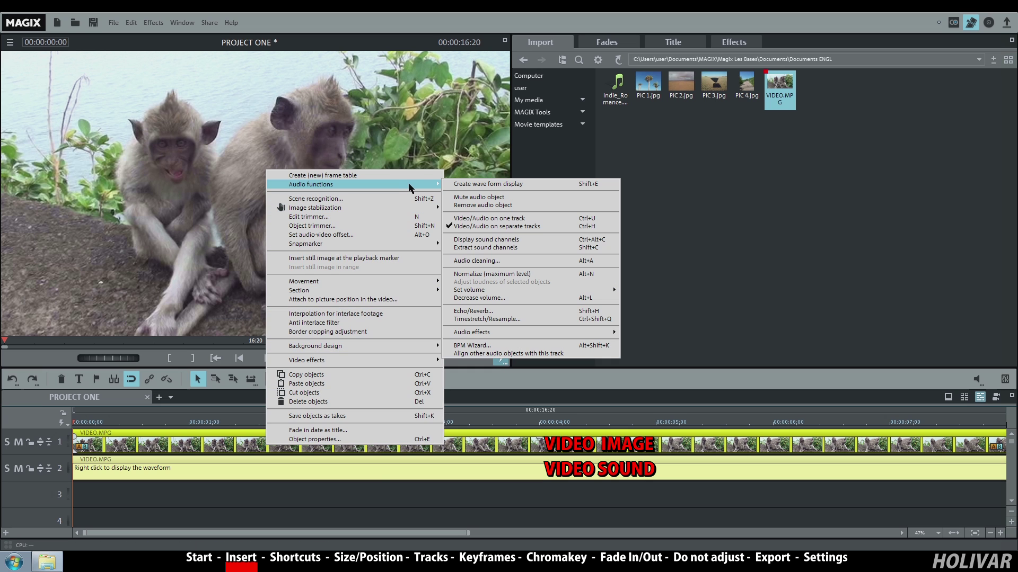
left_click(488, 206)
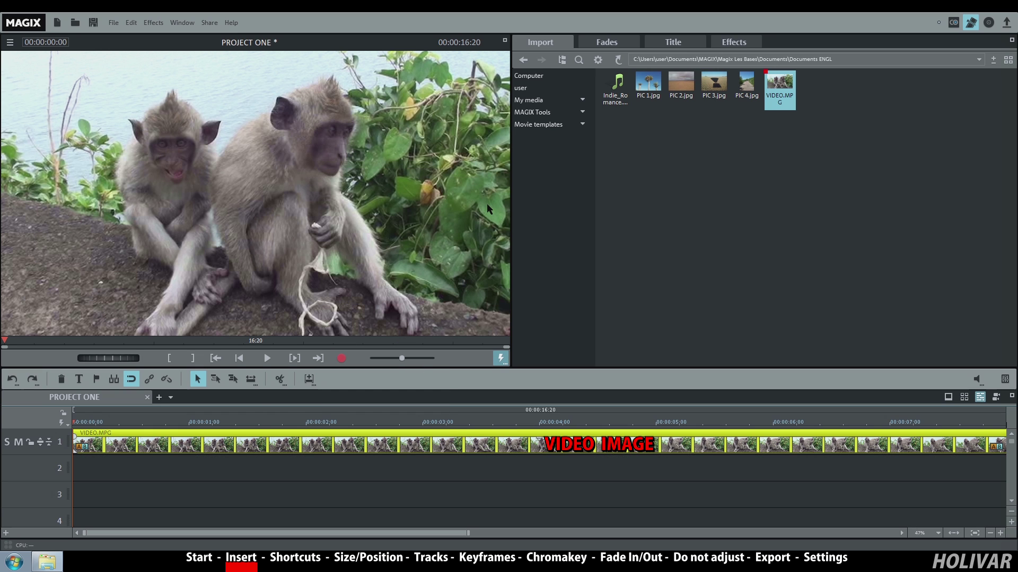
Step: Insert Indie_Romance.mp3 at the start of track 2 under the video and play back the result
left_click(623, 83)
left_click_drag(624, 83, 135, 466)
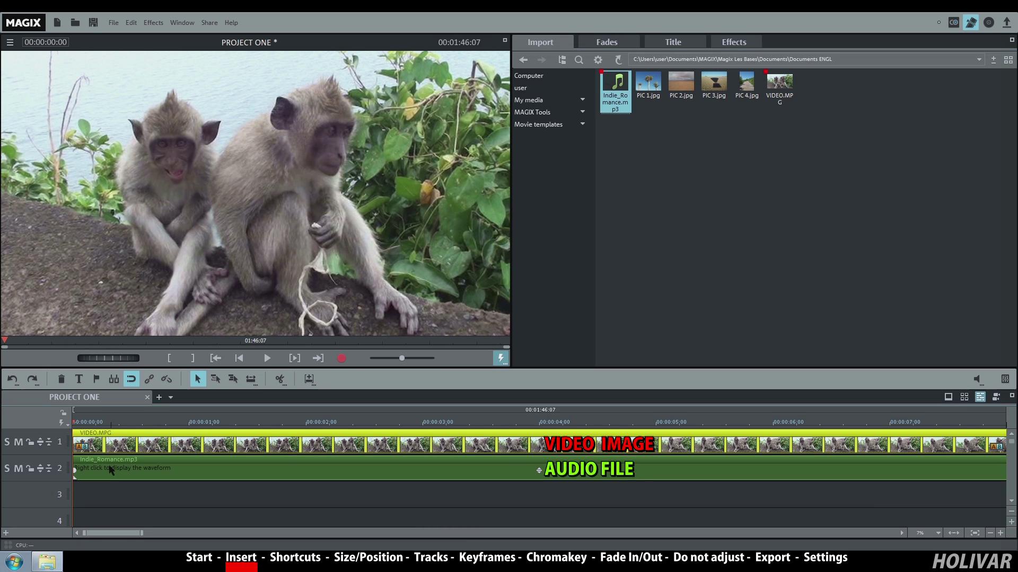
left_click(267, 358)
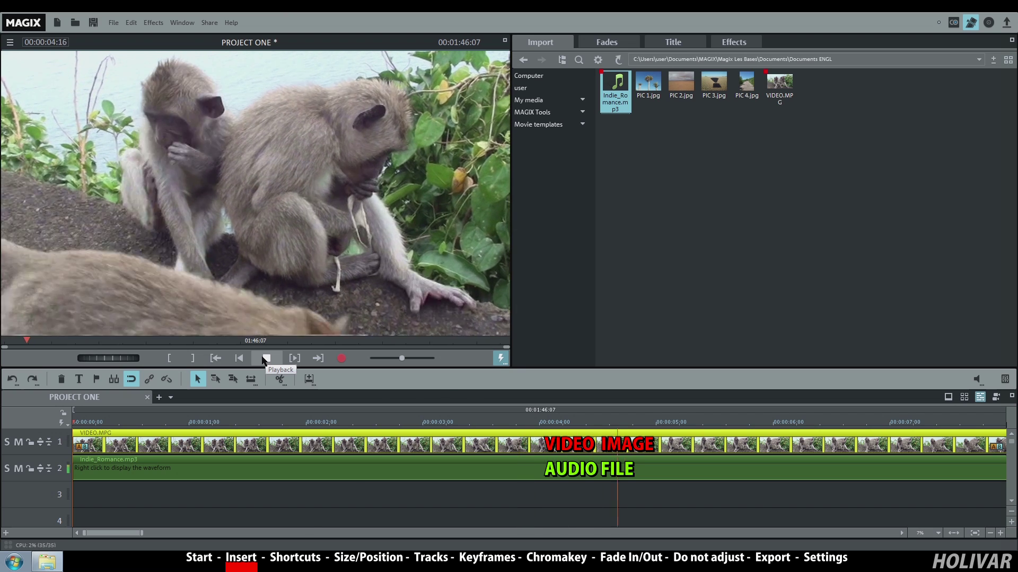
Step: Stop the playback, scrub forward through the movie with the jog wheel, and return the playhead to the start
left_click(263, 359)
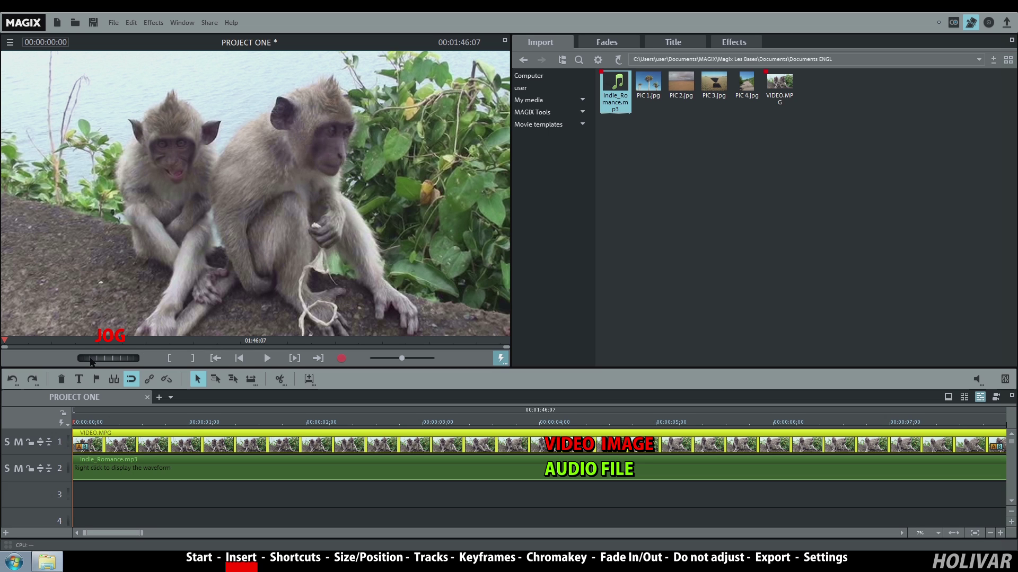
left_click_drag(91, 362, 309, 362)
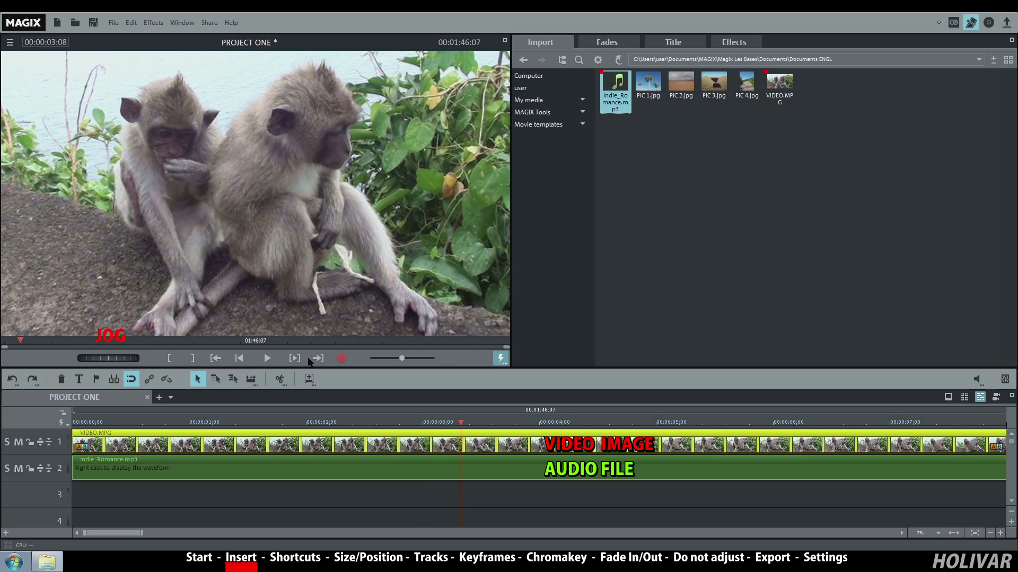
left_click(239, 359)
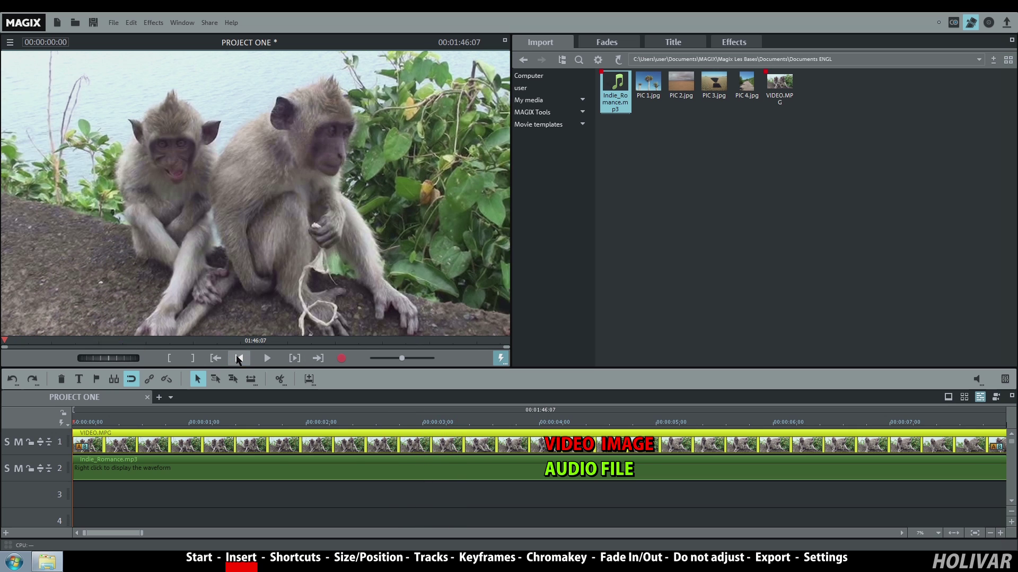
Step: Play the movie and stop it at the current playback position, twice in a row
left_click(266, 359)
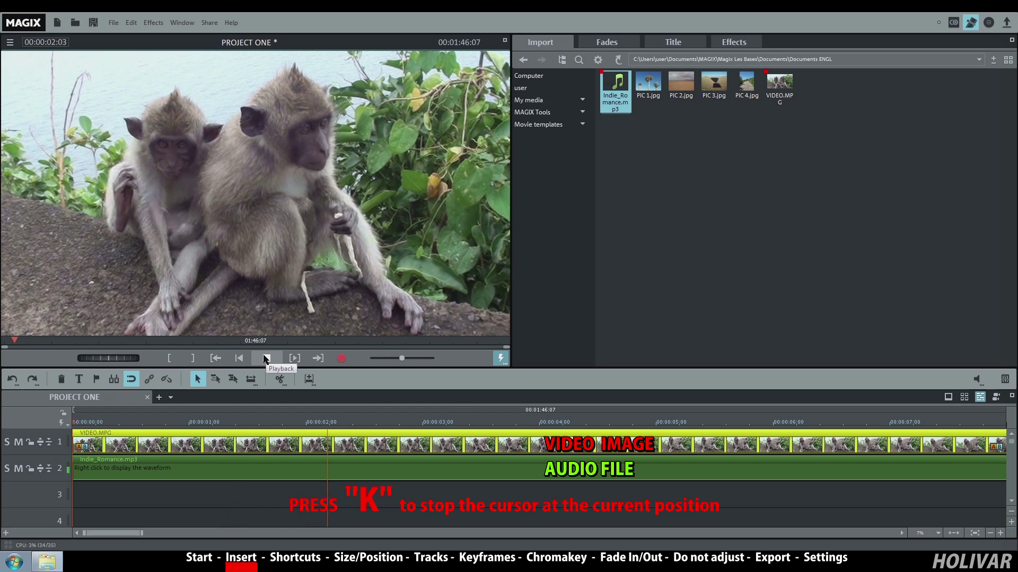
key("k")
left_click(265, 359)
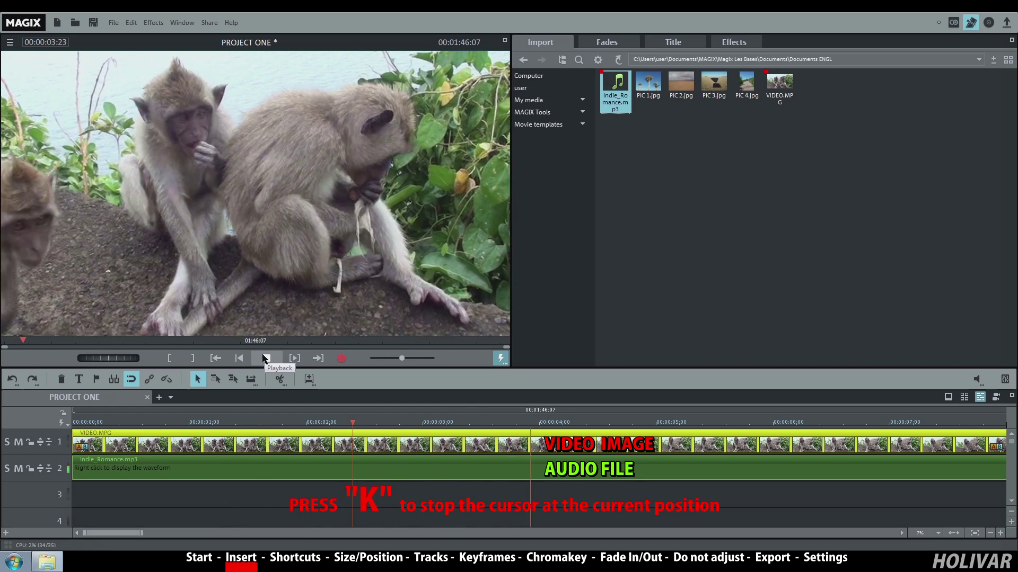
key("k")
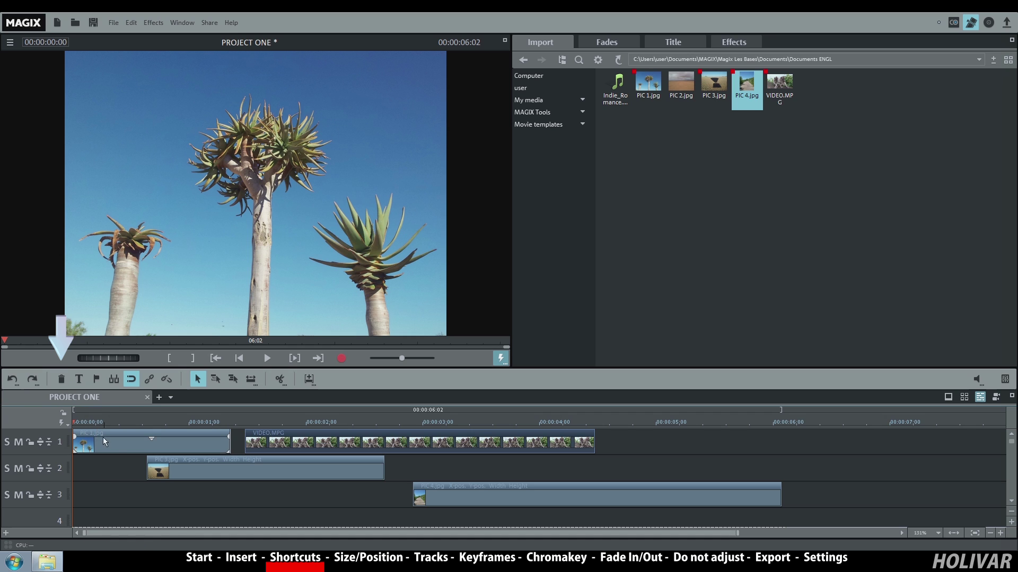
Step: Delete PIC 1.jpg from track 1 and undo the deletion
left_click(114, 447)
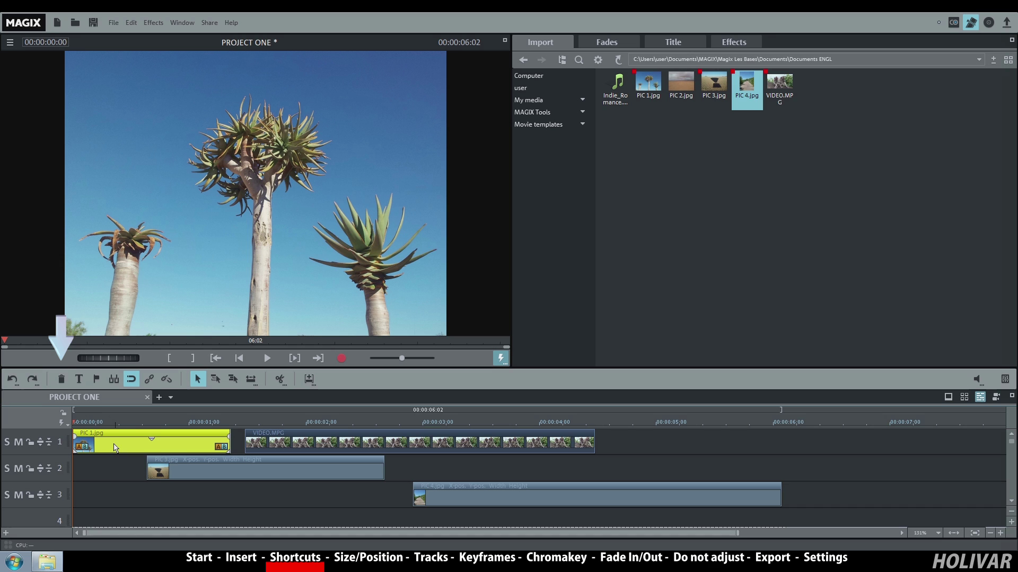
left_click(62, 380)
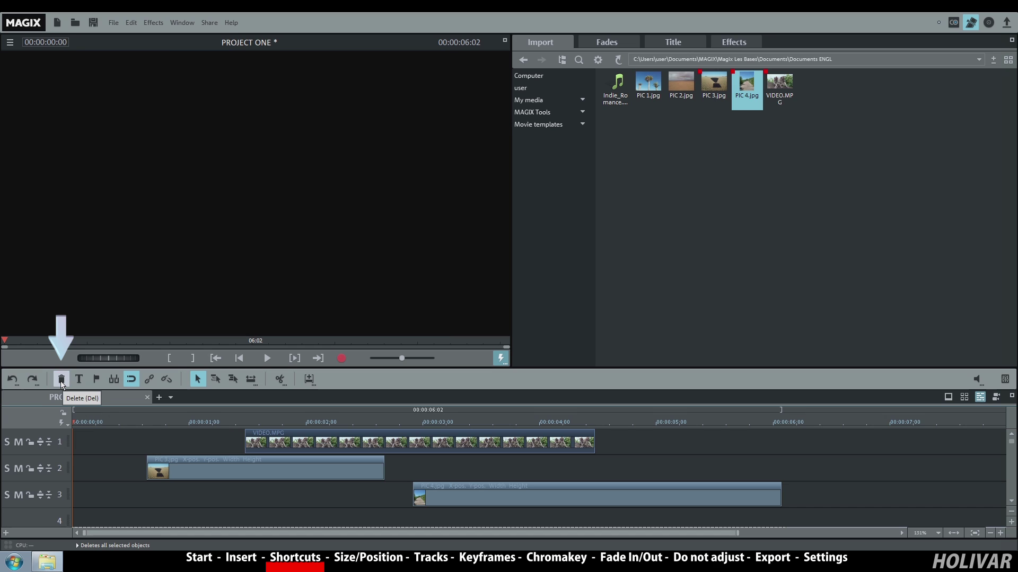
left_click(11, 379)
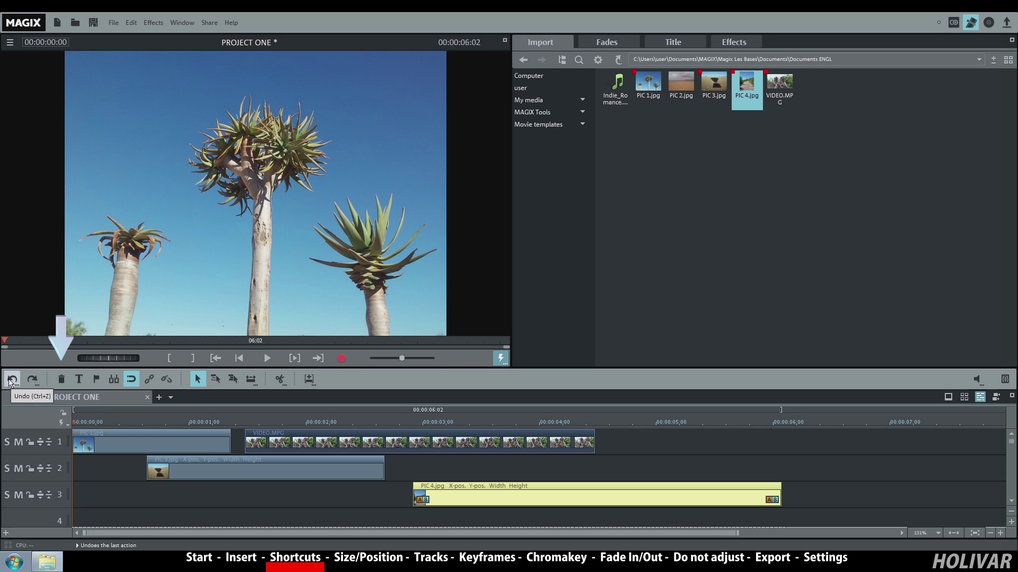
Step: Add a title object on track 4, return the playhead to the start, and set the title text to HOLIVAR
left_click(78, 380)
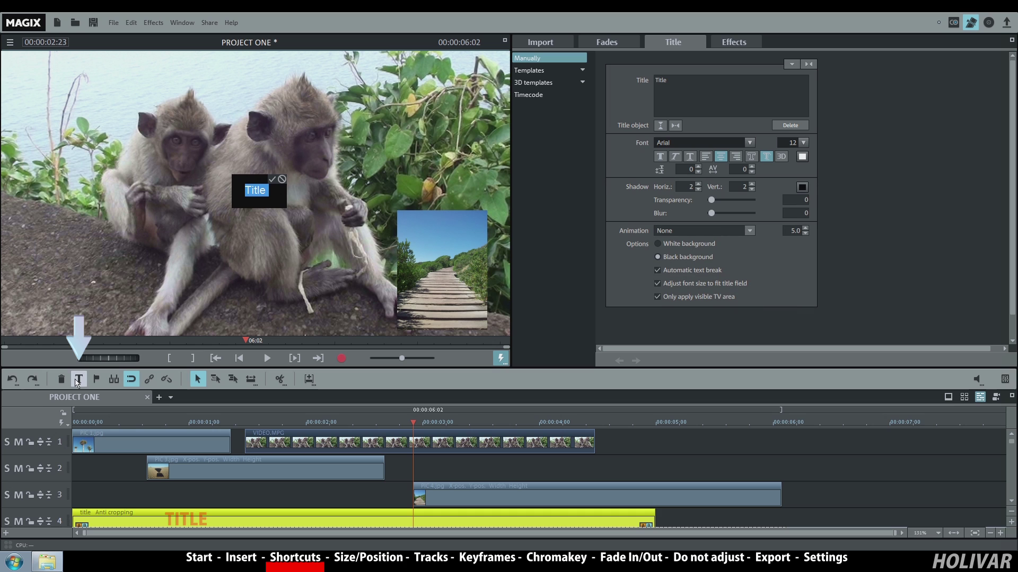
left_click(119, 523)
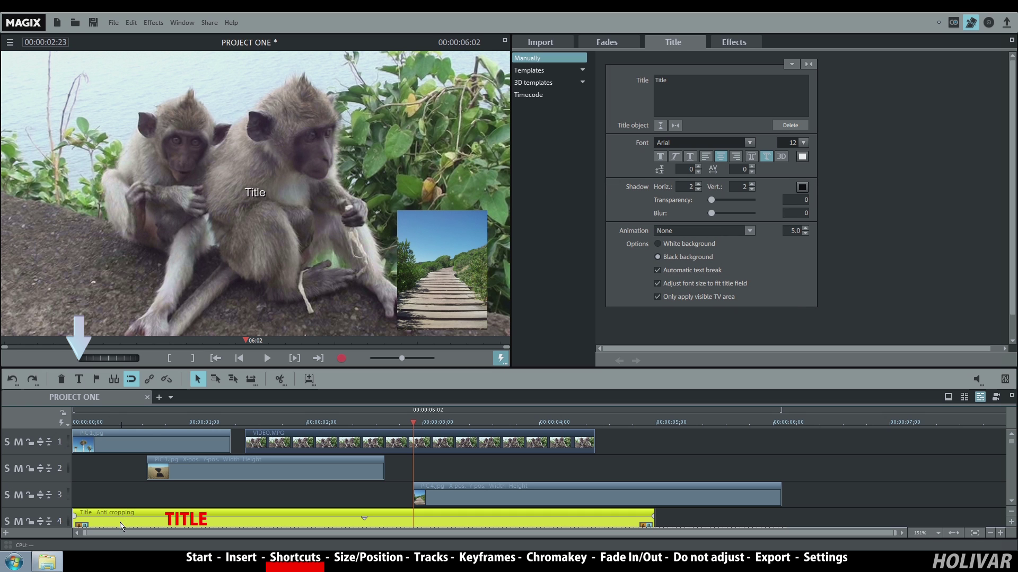
left_click(241, 356)
double_click(210, 524)
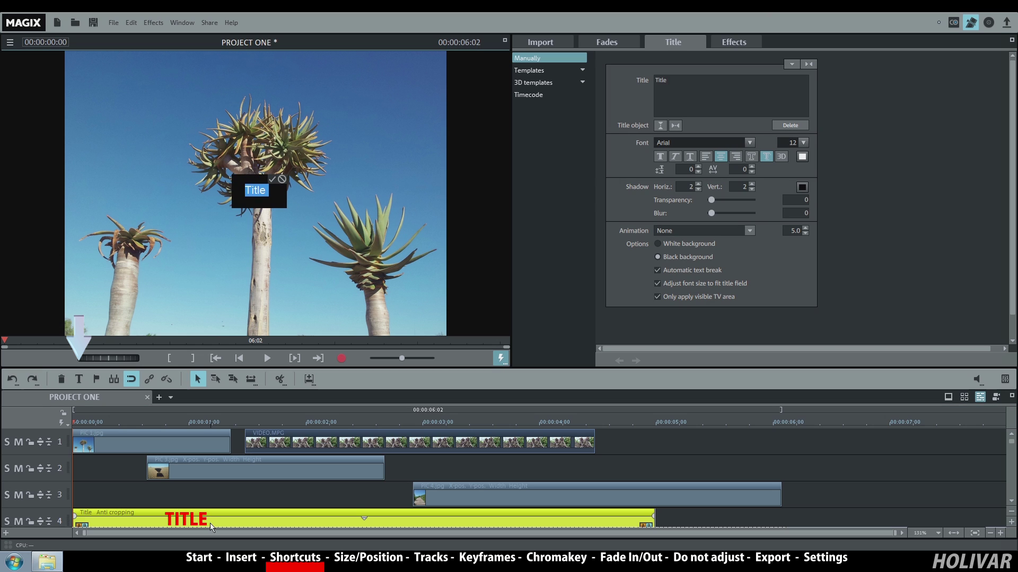
left_click(679, 88)
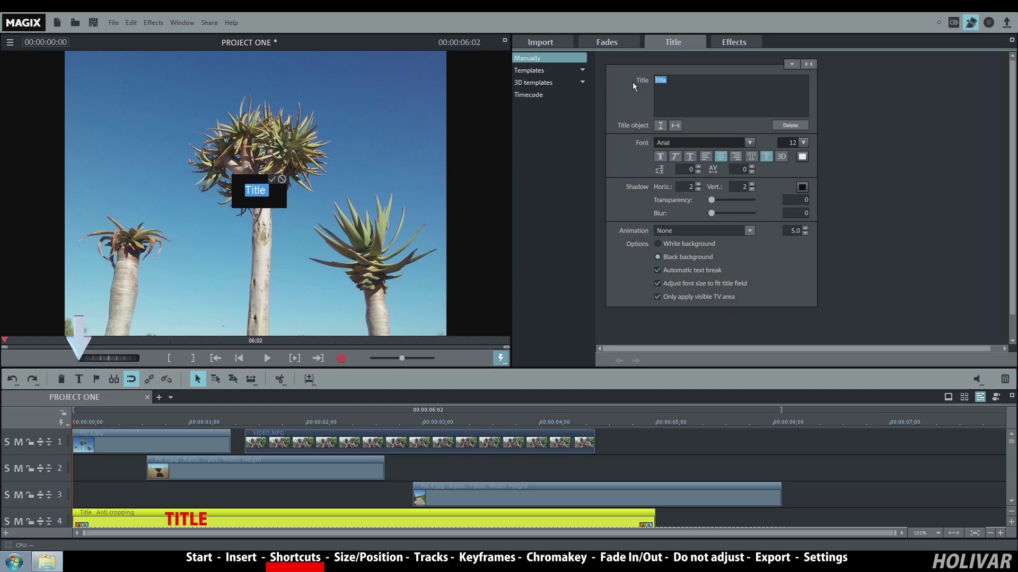
type("HOLIVAR")
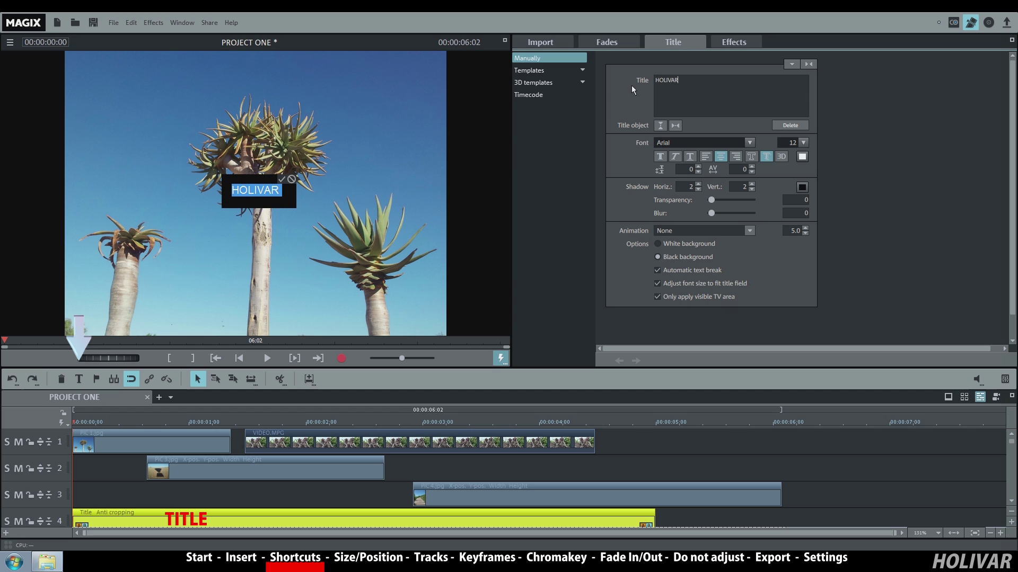
left_click(631, 89)
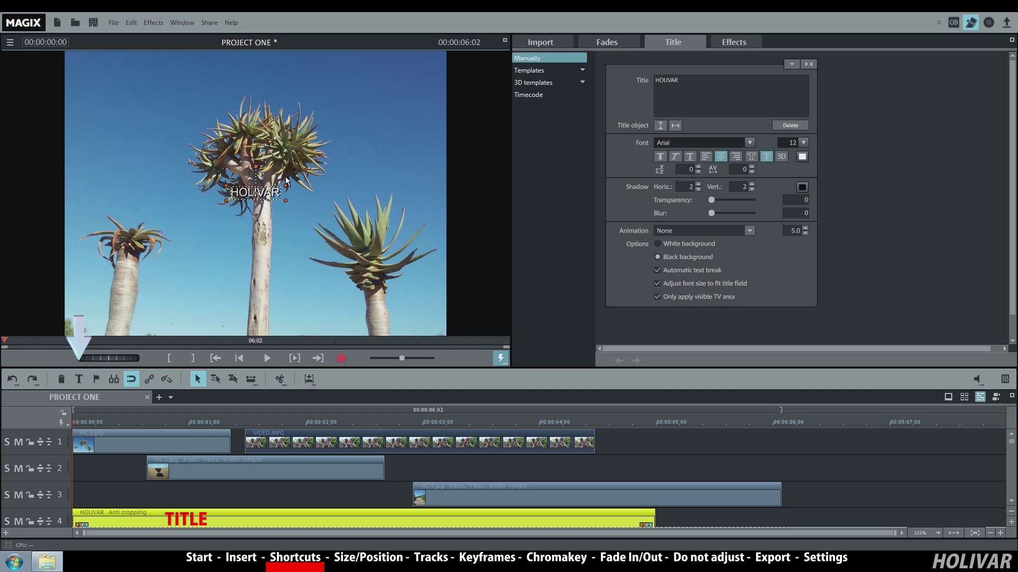
Step: Format the HOLIVAR title in bold red at font size 48, and delete the title object from track 4
left_click(803, 143)
left_click_drag(804, 201, 803, 184)
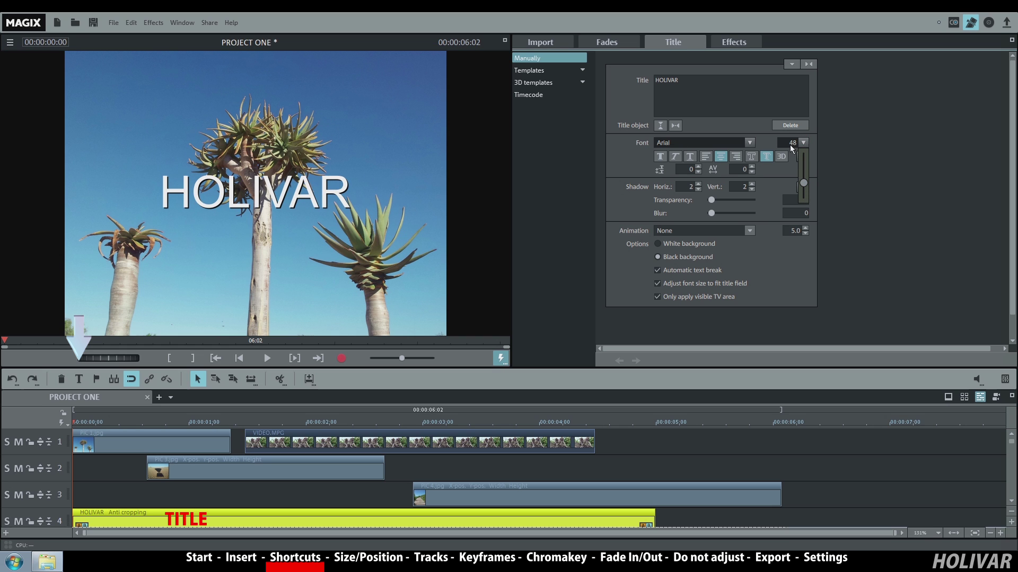
left_click(802, 157)
left_click(656, 158)
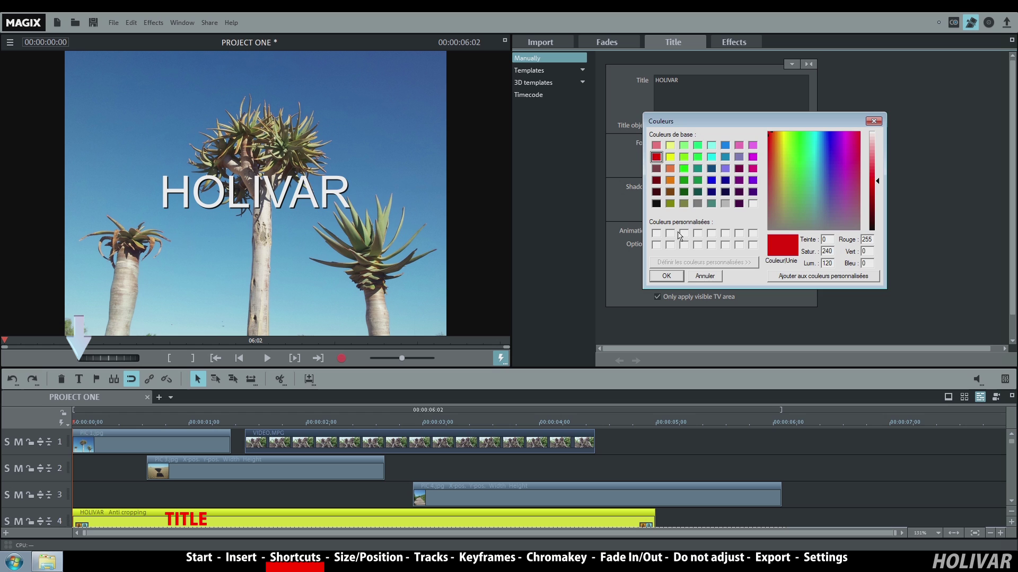
left_click(669, 277)
left_click(659, 157)
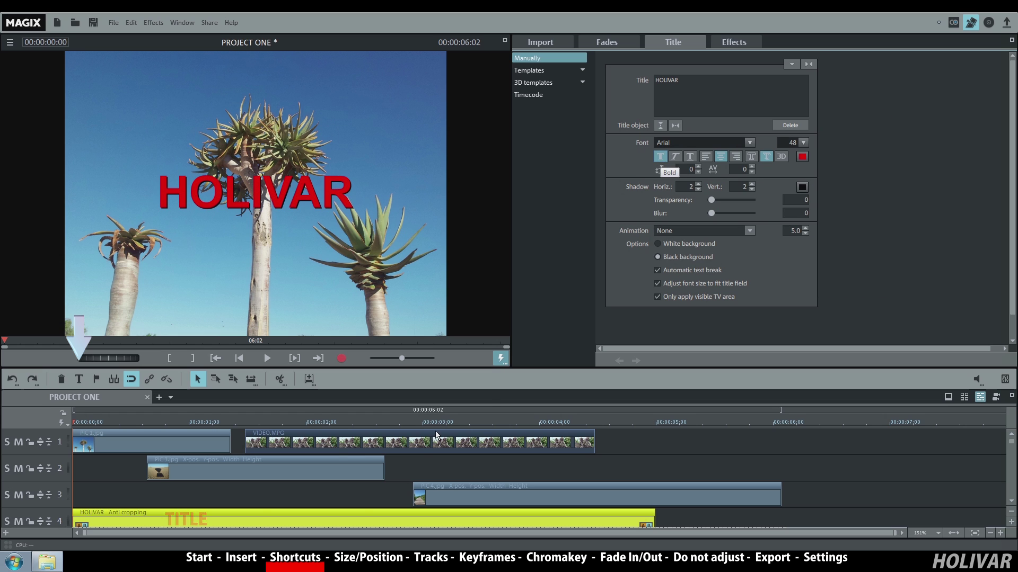
left_click(58, 379)
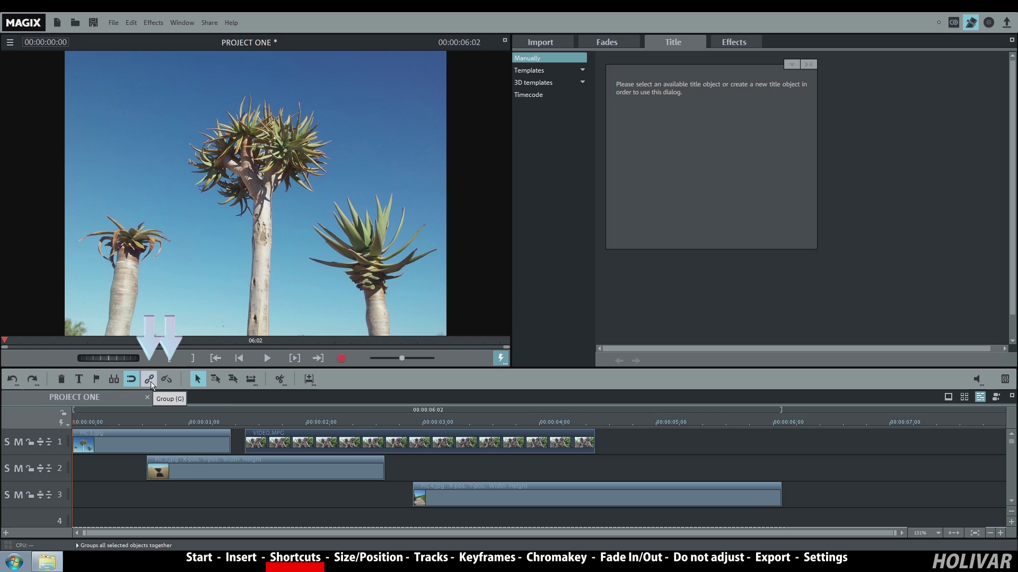
Step: Group PIC 1.jpg on track 1 with PIC 3.jpg on track 2 and try moving them together
left_click(130, 450)
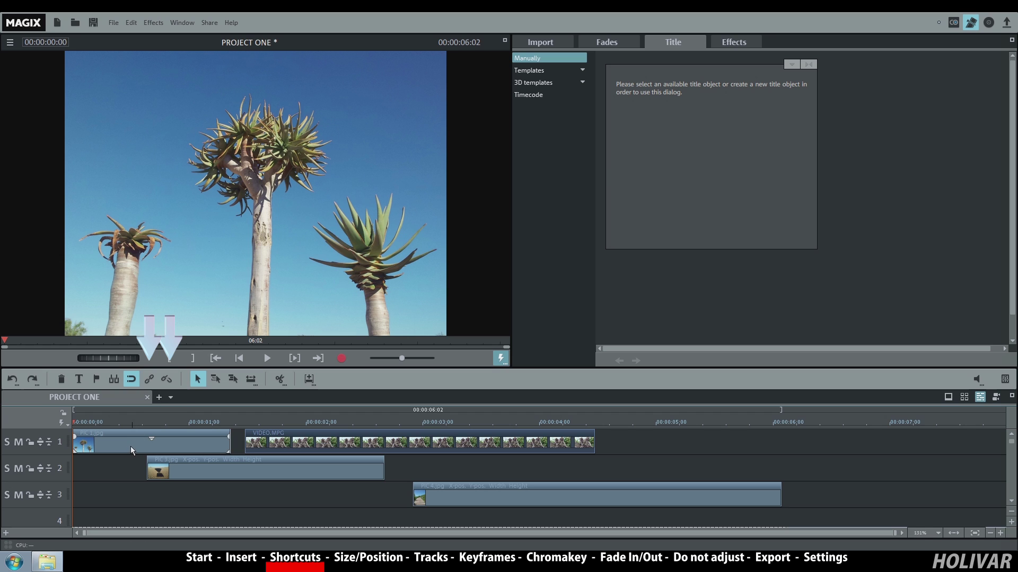
left_click(130, 446)
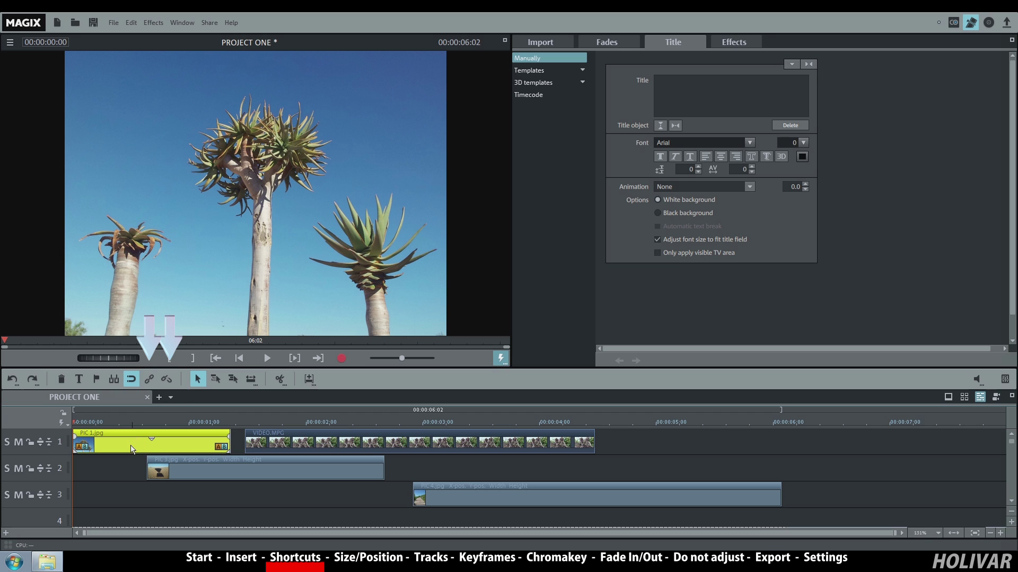
left_click(183, 474, "shift")
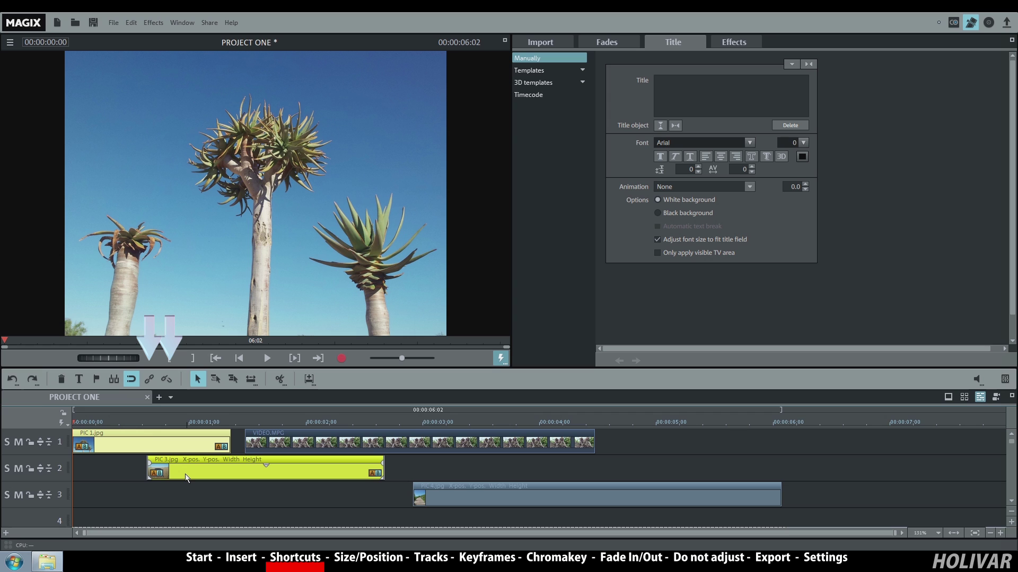
left_click(150, 381)
mouse_move(182, 451)
left_mouse_down()
mouse_move(184, 471)
mouse_move(183, 457)
left_mouse_up()
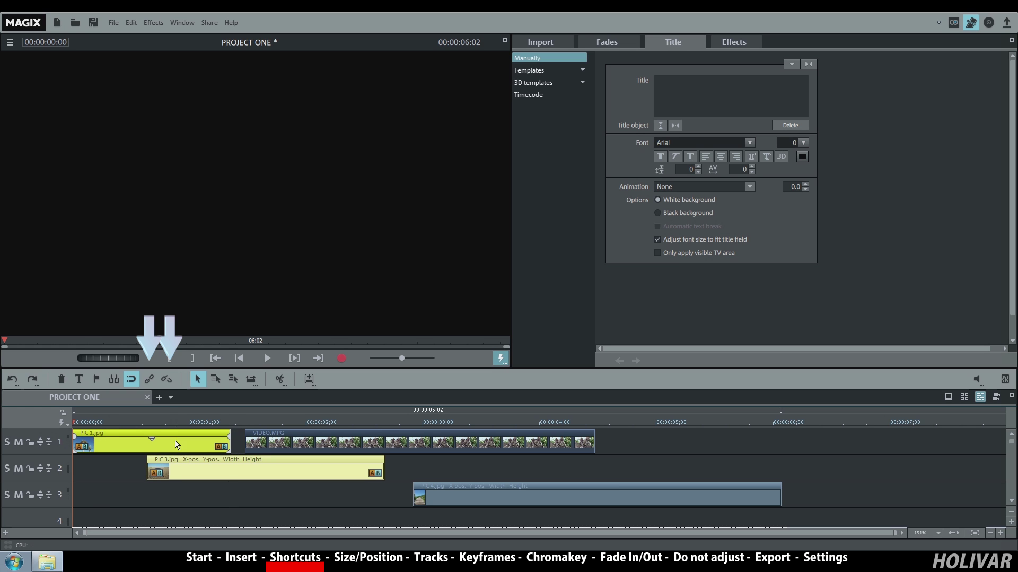
Step: Ungroup PIC 1.jpg and PIC 3.jpg, and move PIC 3.jpg alone slightly earlier on track 2
left_click(164, 381)
mouse_move(194, 468)
left_mouse_down()
mouse_move(208, 472)
mouse_move(175, 467)
mouse_move(189, 466)
left_mouse_up()
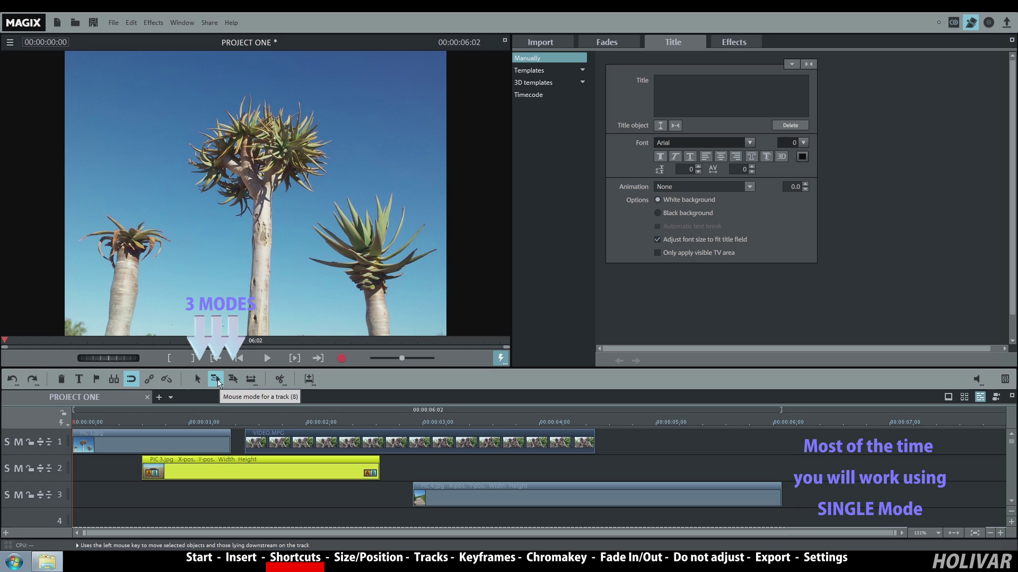
Step: Use the mouse mode for a track to try shifting PIC 1.jpg together with the objects following it on track 1
left_click(217, 379)
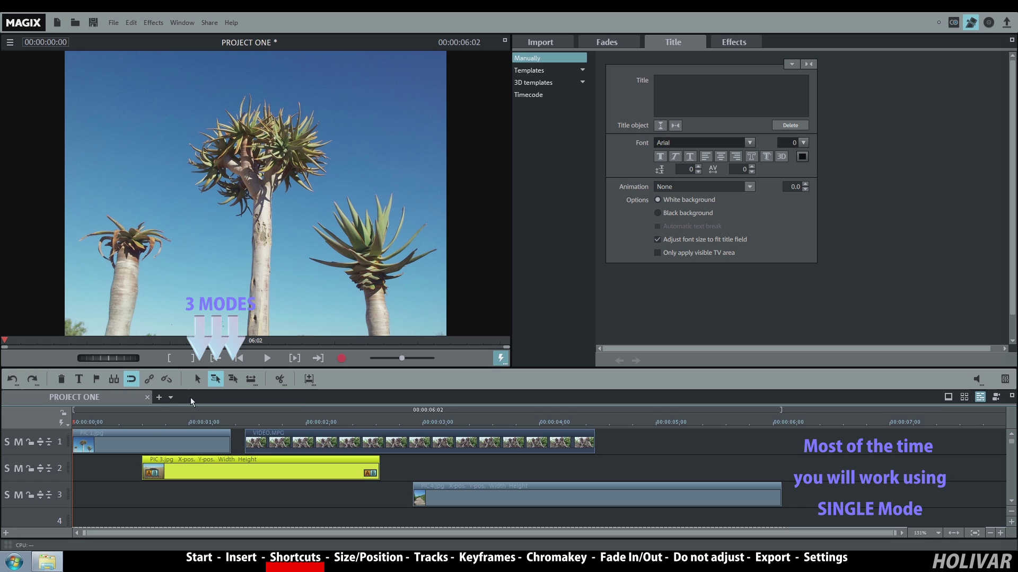
left_click(89, 445)
mouse_move(89, 445)
left_mouse_down()
mouse_move(234, 442)
mouse_move(91, 444)
left_mouse_up()
left_click(91, 445)
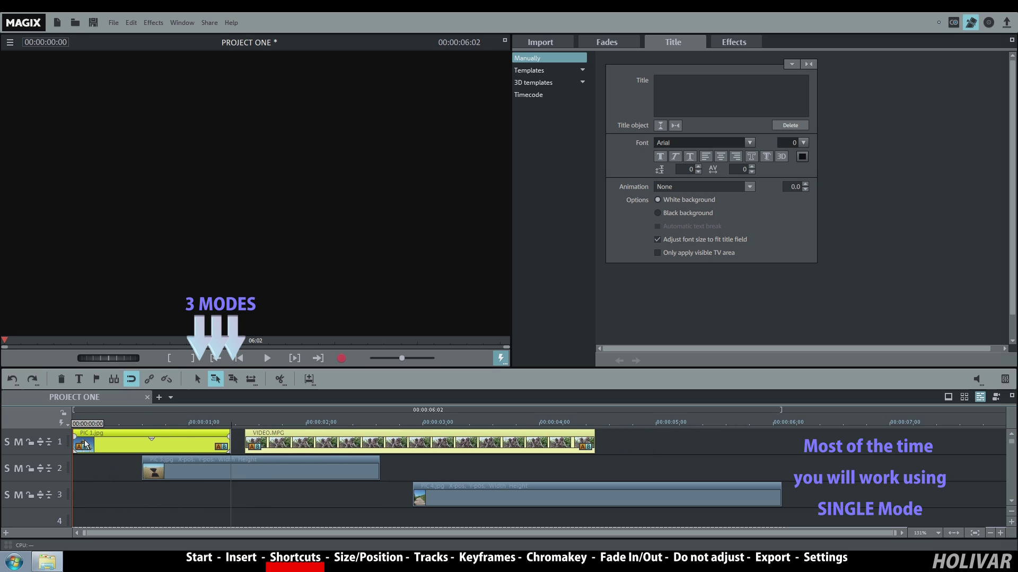
Step: Try shifting PIC 1.jpg with all following objects in the mouse mode for all tracks, and return to single object mode
left_click(234, 381)
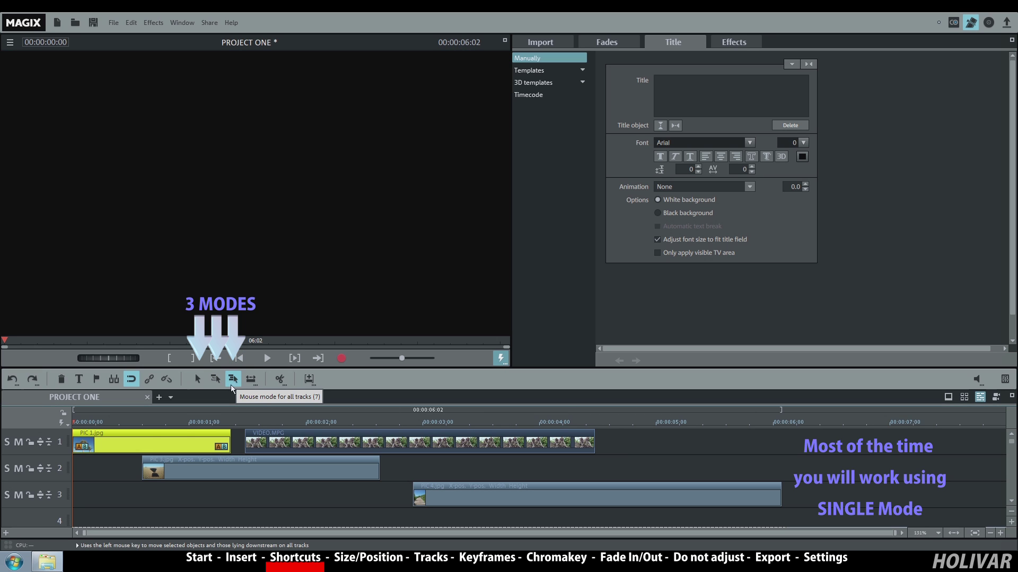
mouse_move(106, 445)
left_mouse_down()
mouse_move(211, 443)
mouse_move(104, 443)
left_mouse_up()
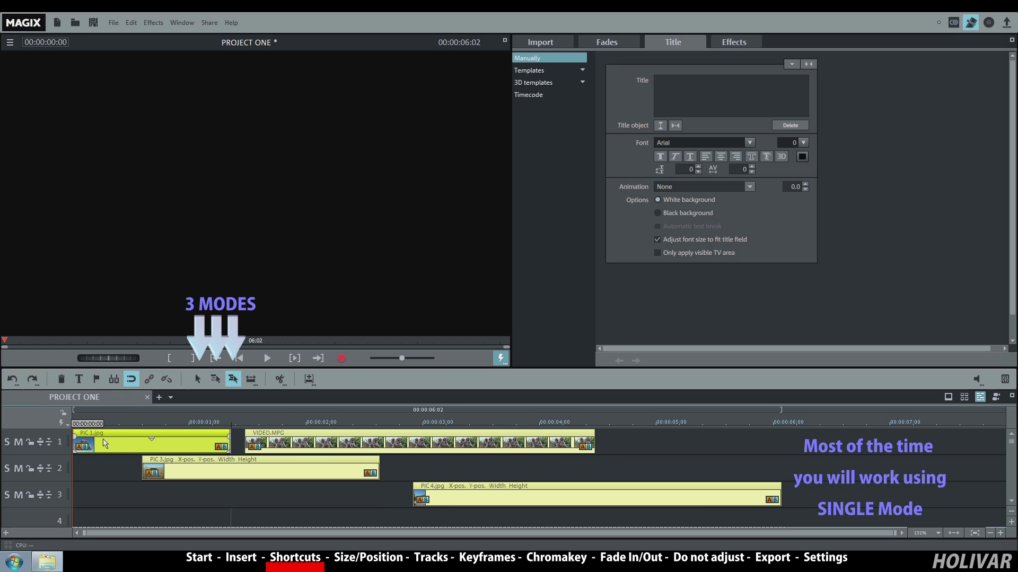
left_click(105, 443)
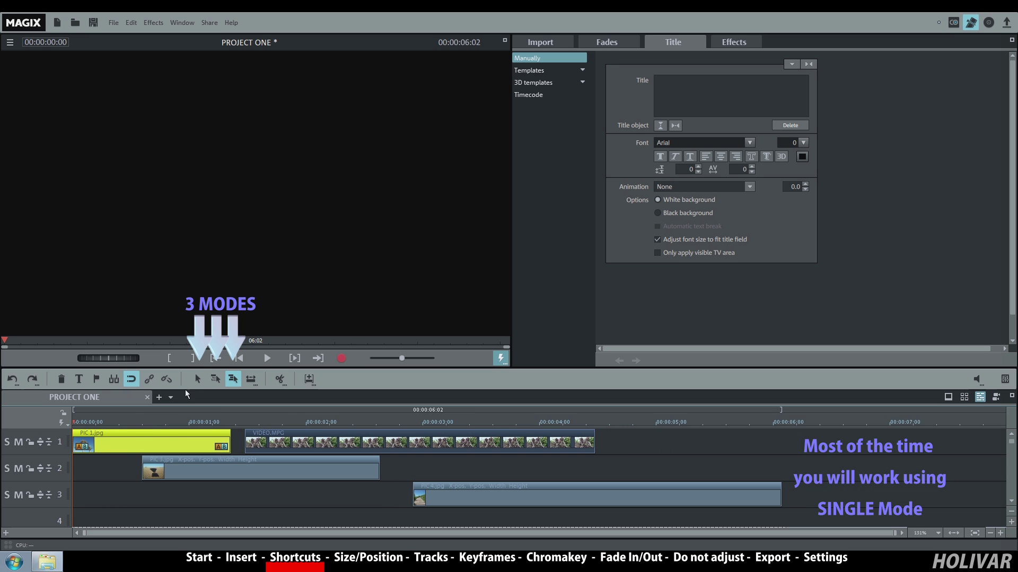
left_click(194, 382)
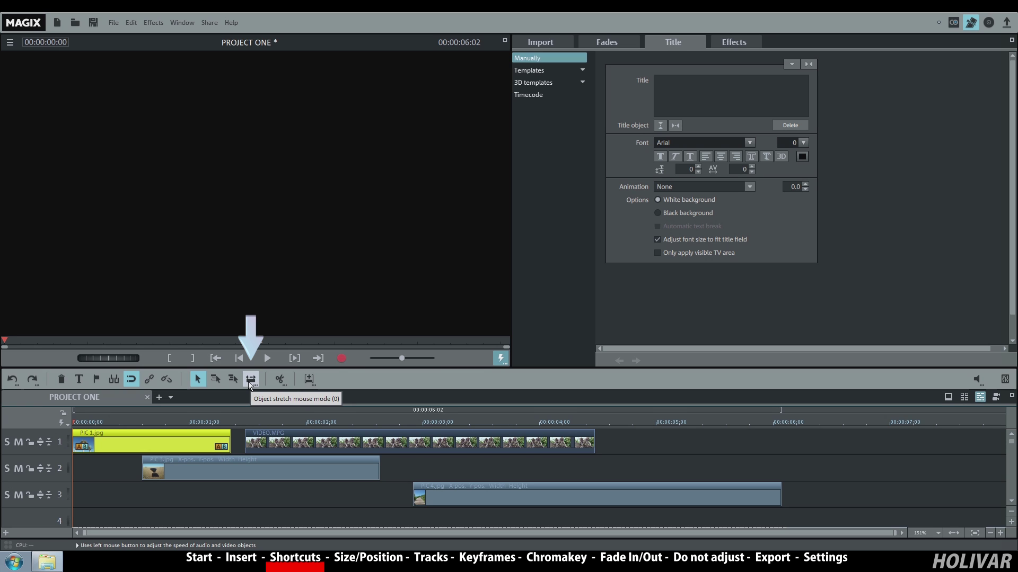
Step: Extend the start of PIC 3.jpg slightly earlier on track 2 and shorten its end to about 2.3 seconds
left_click(207, 468)
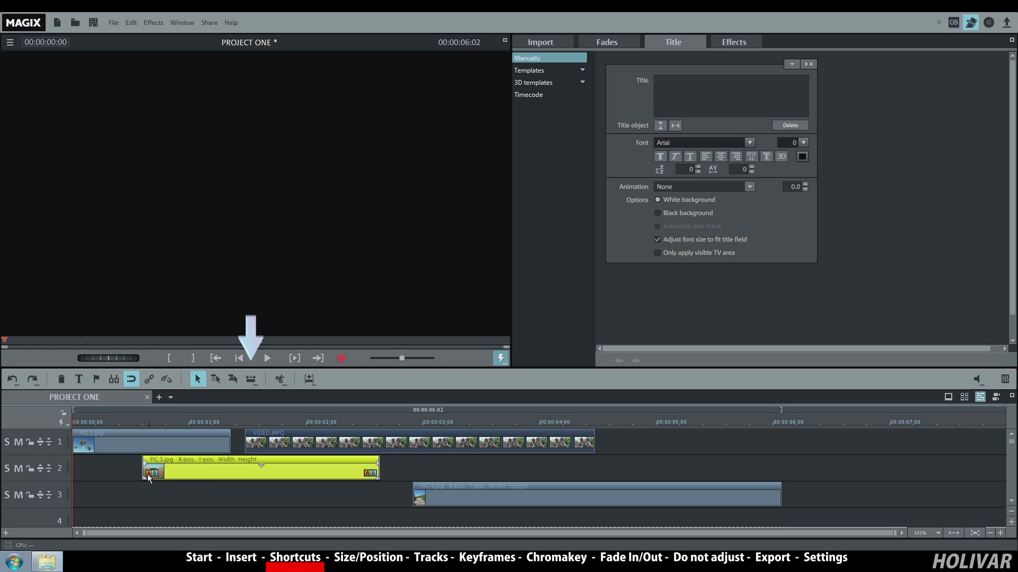
mouse_move(140, 476)
left_mouse_down()
mouse_move(100, 473)
mouse_move(138, 472)
left_mouse_up()
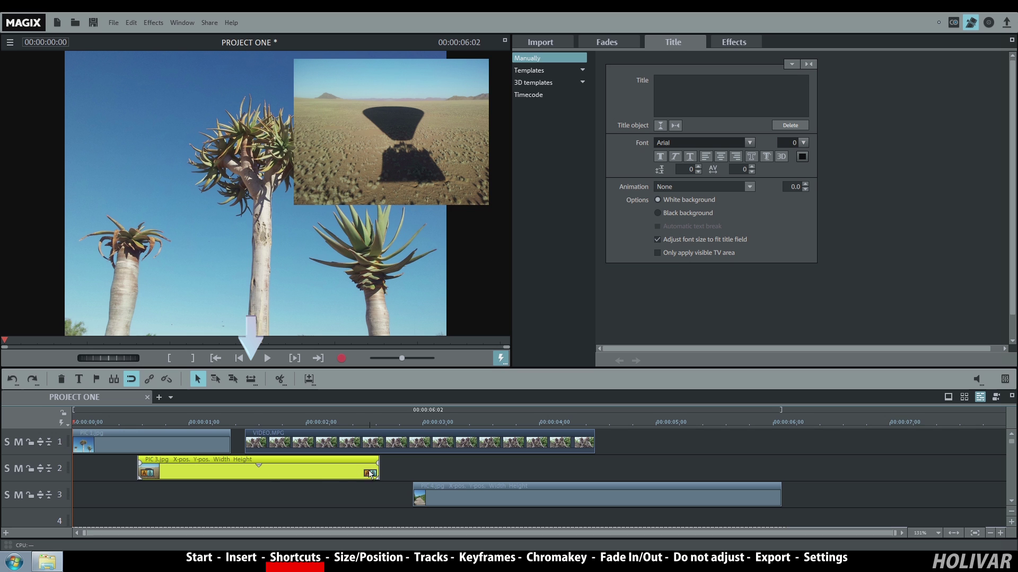
left_click_drag(378, 472, 342, 471)
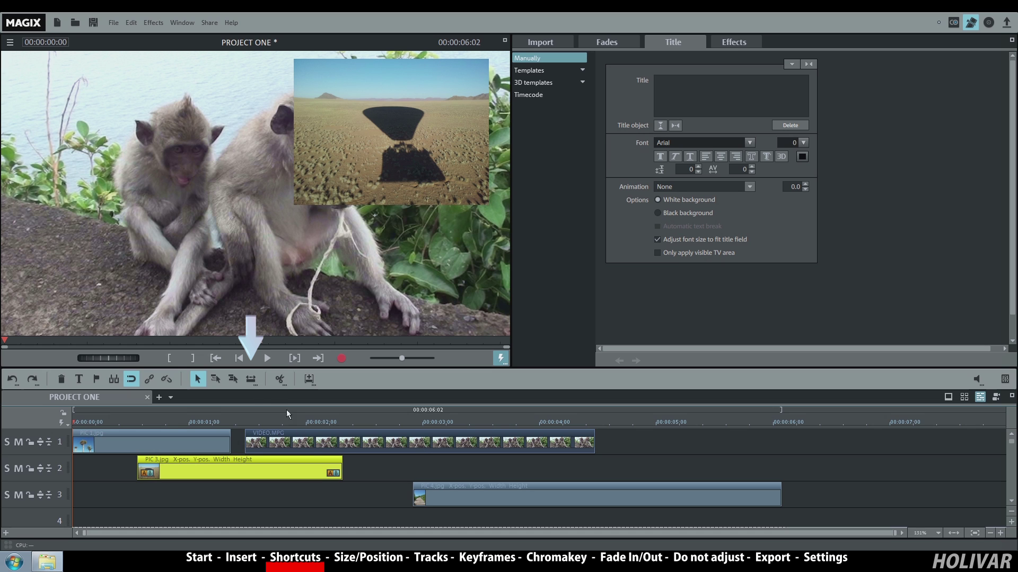
Step: Stretch VIDEO.MPG on track 1 in object stretch mode so that its end reaches about the 5-second mark
left_click(252, 380)
left_click(283, 438)
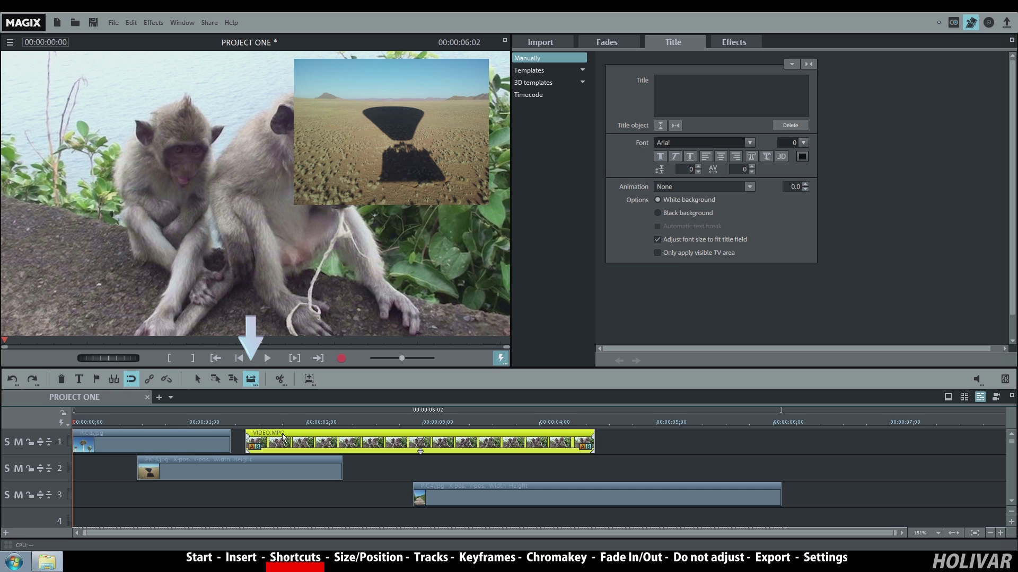
left_click_drag(594, 447, 650, 442)
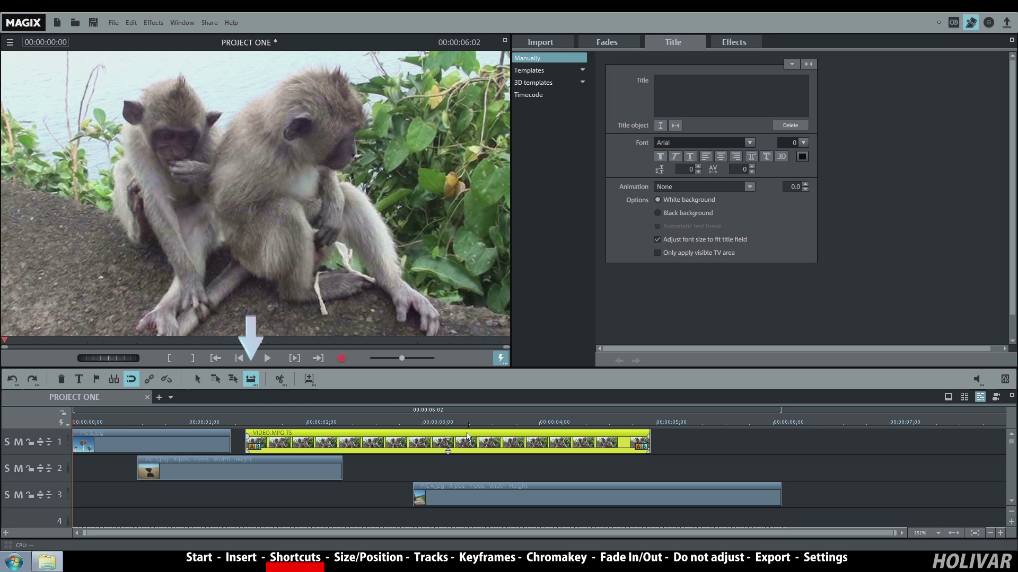
Step: Play back the stretched VIDEO.MPG from 00:00:02:16 and stop playback
left_click(380, 423)
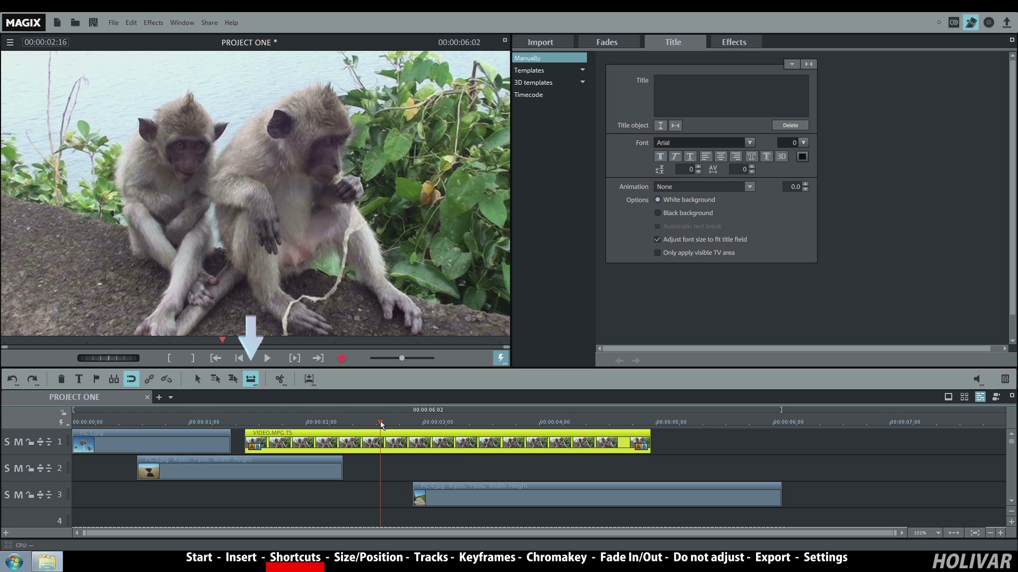
left_click(270, 359)
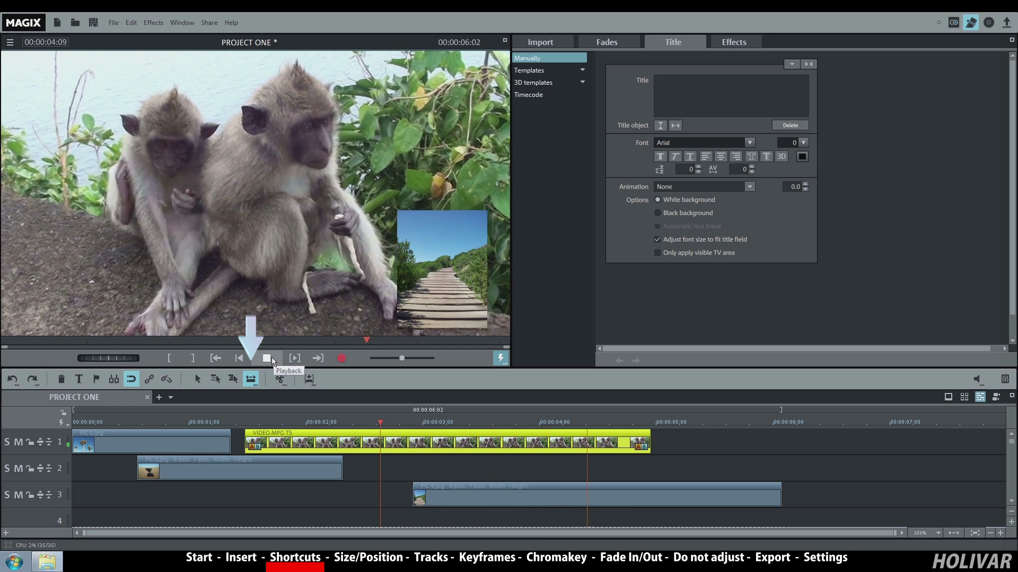
left_click(267, 359)
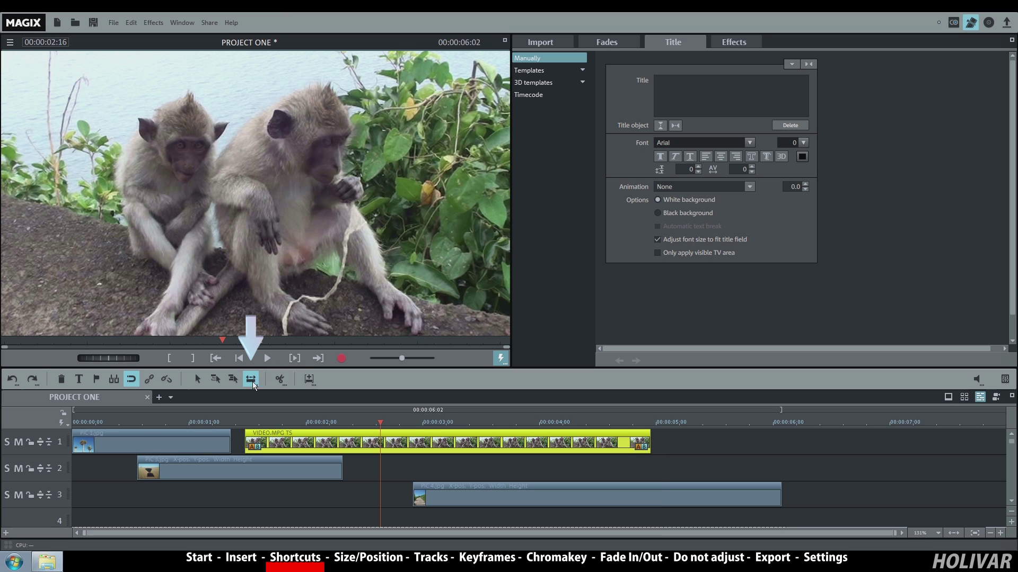
Step: In single object mode, split PIC 1.jpg on track 1 at 00:00:00:10 and move its second part slightly later
left_click(198, 379)
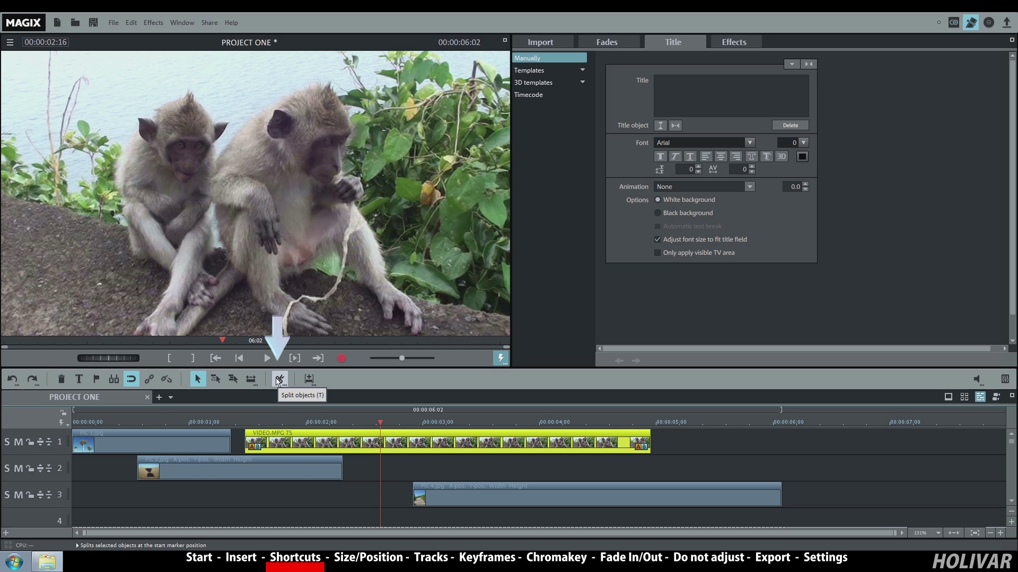
left_click(117, 421)
left_click(124, 438)
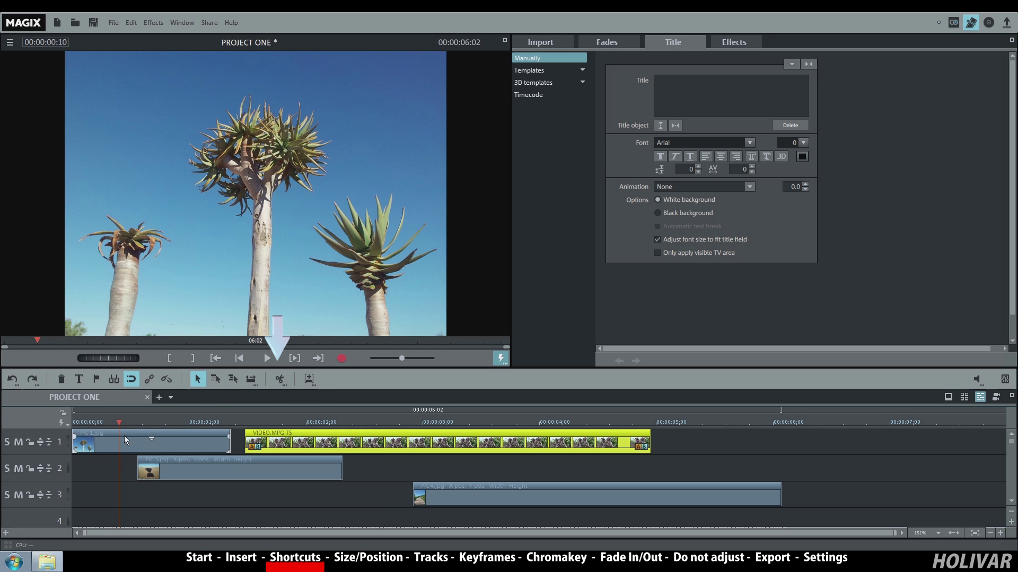
left_click(124, 436)
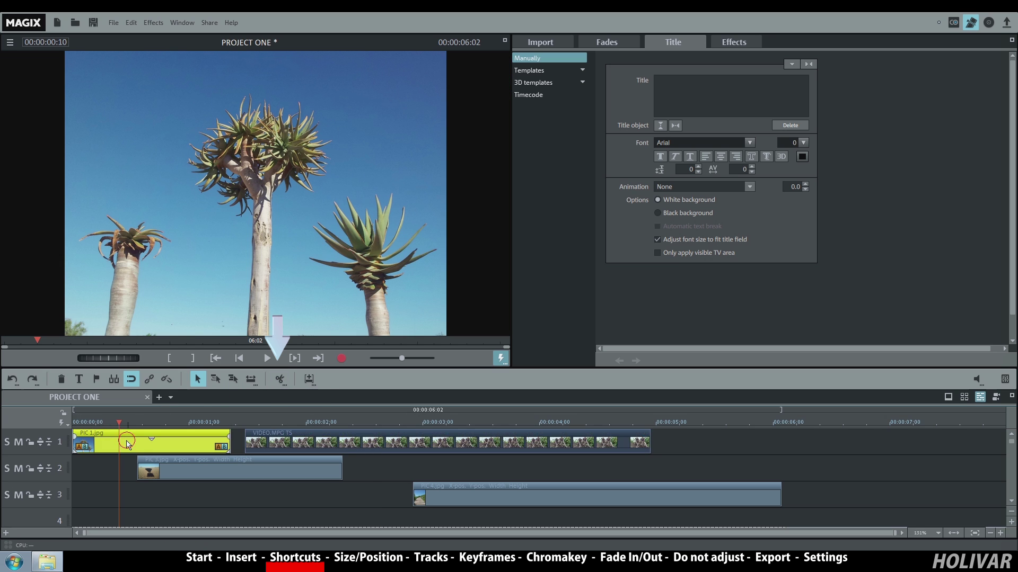
left_click(276, 383)
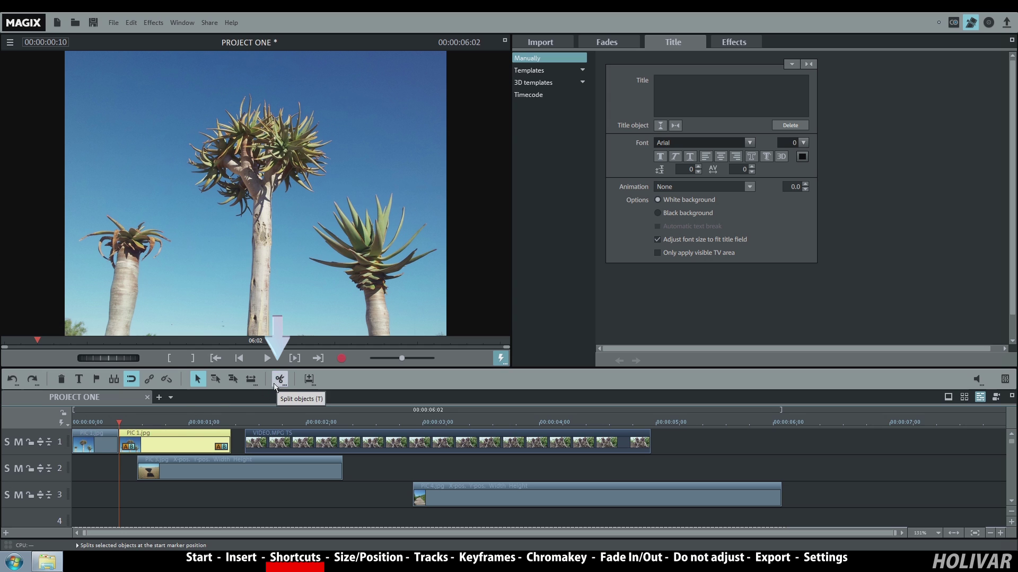
left_click_drag(186, 438, 195, 438)
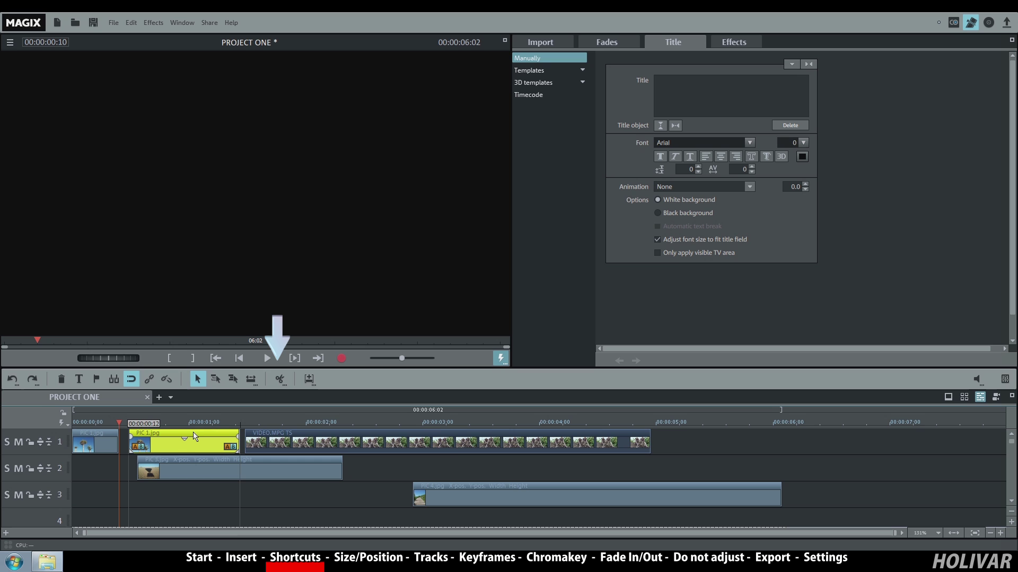
Step: Split VIDEO.MPG on track 1 at 00:00:02:15 and move its second part slightly later
left_click(401, 439)
left_click(377, 424)
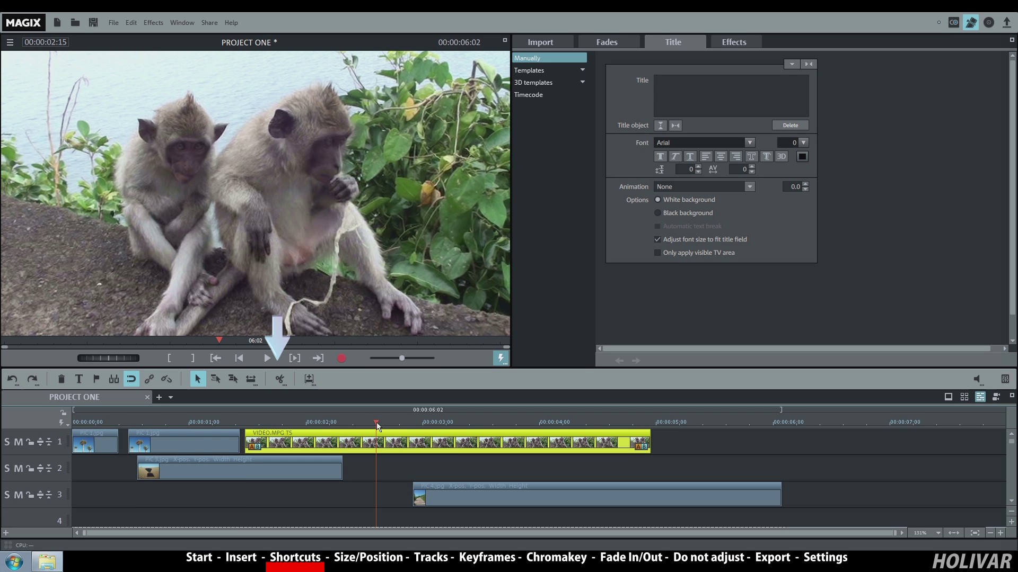
left_click(281, 385)
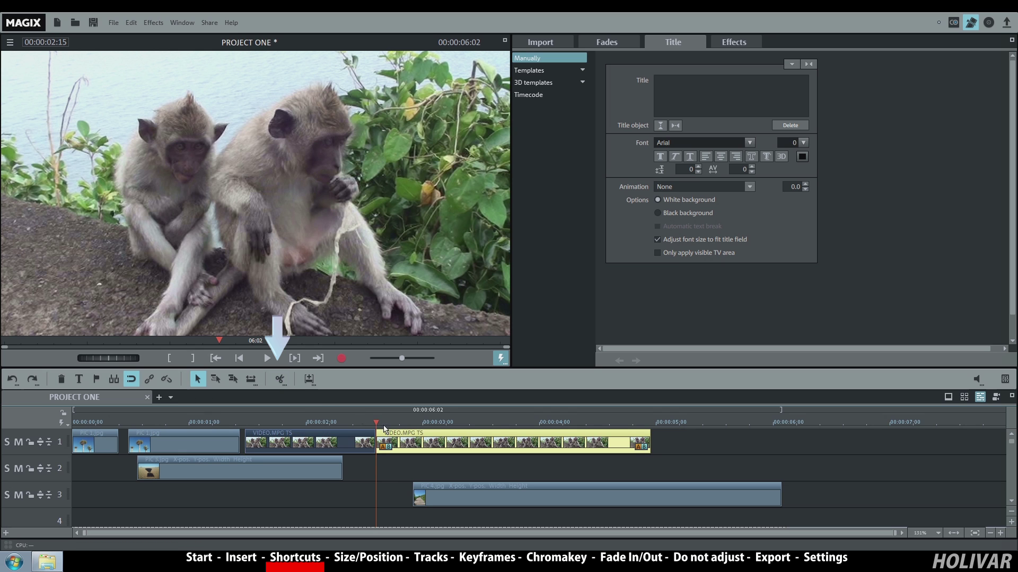
left_click_drag(400, 438, 406, 438)
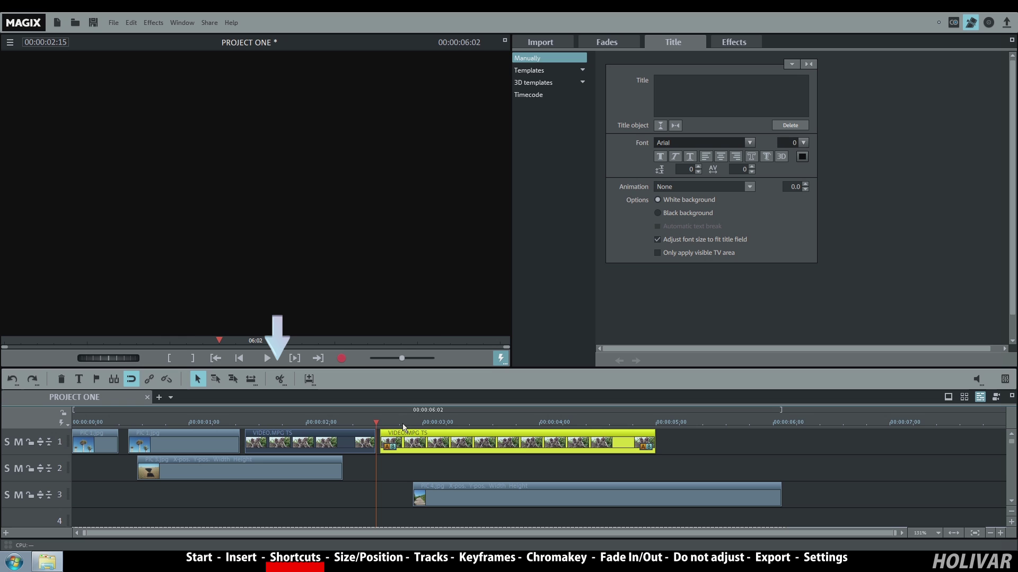
Step: Split the second part of VIDEO.MPG at 00:00:02:21 and delete the short piece before the cut
left_click(403, 422)
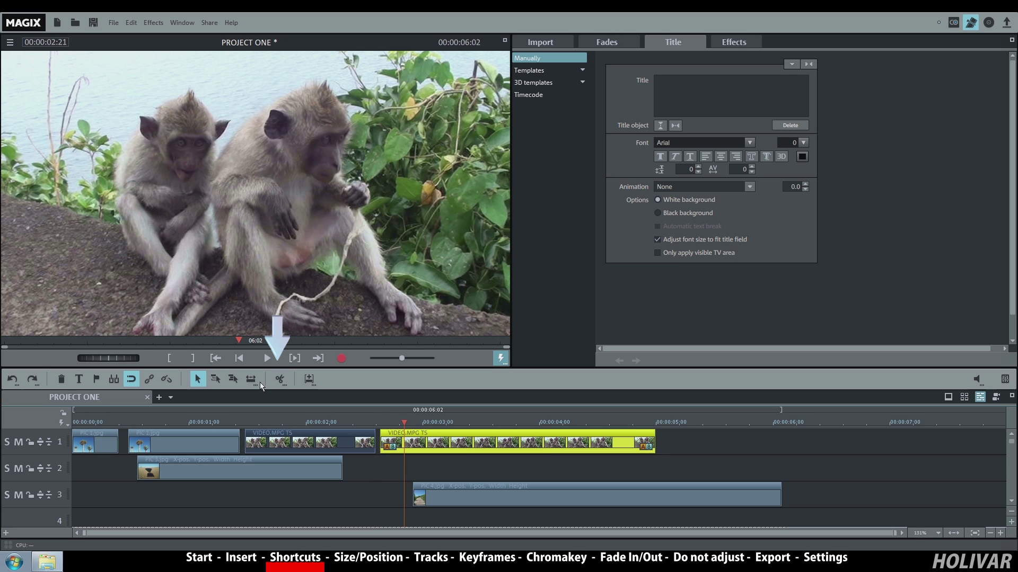
left_click(277, 383)
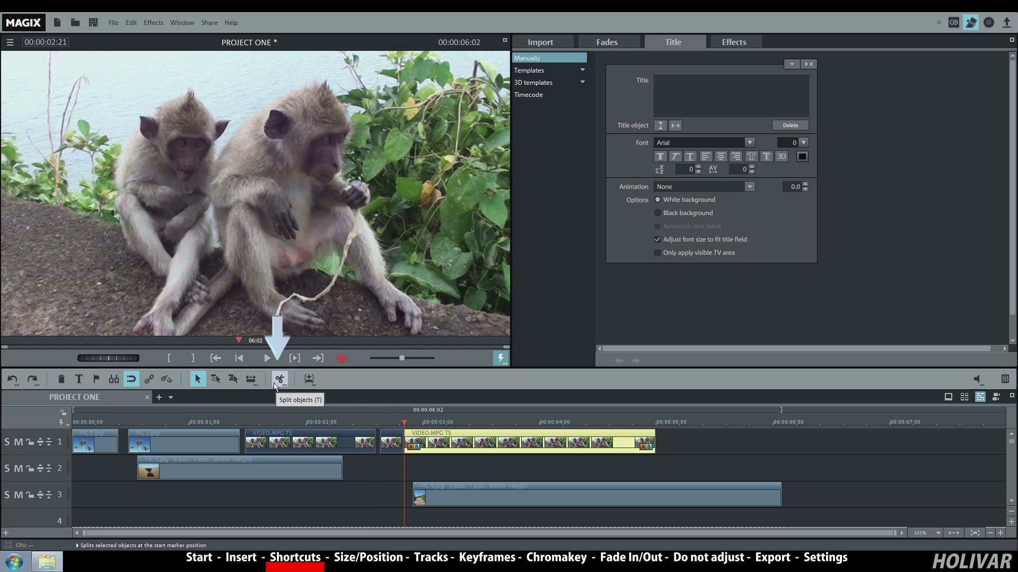
left_click(392, 442)
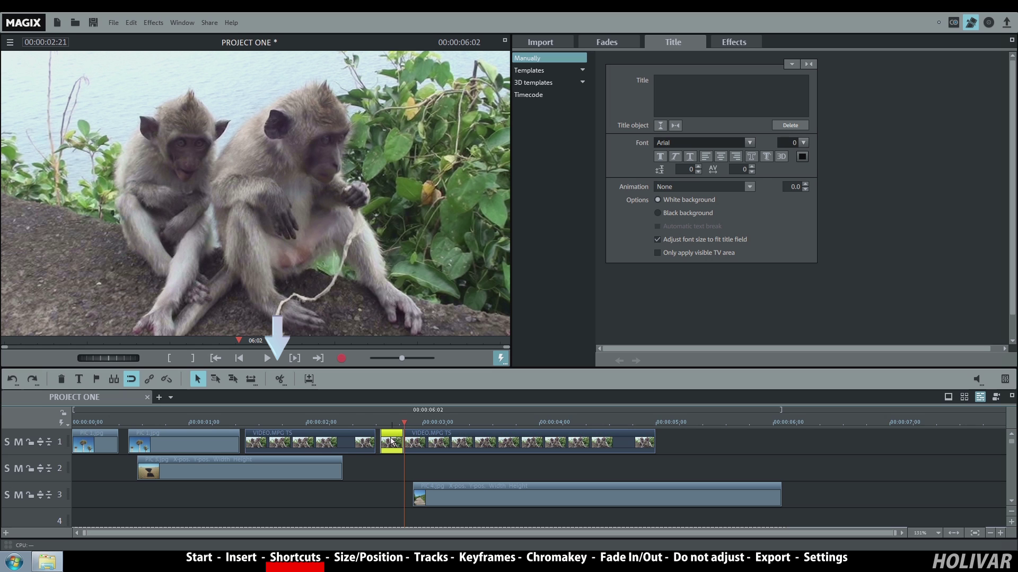
left_click(61, 379)
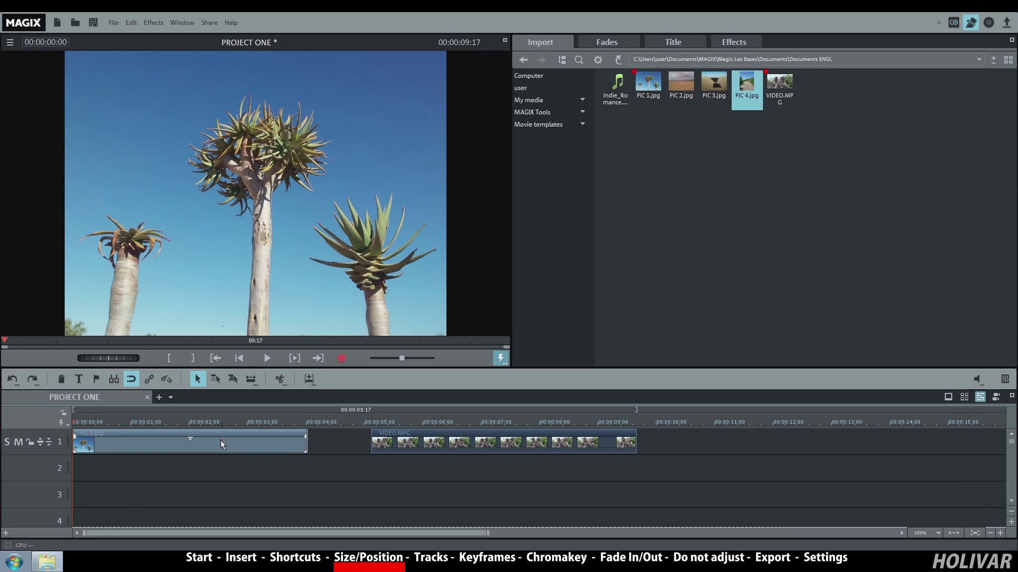
Step: Shrink PIC 1.jpg on track 1 proportionally to about 848 × 636 pixels with the Size/Position effect
left_click(221, 444)
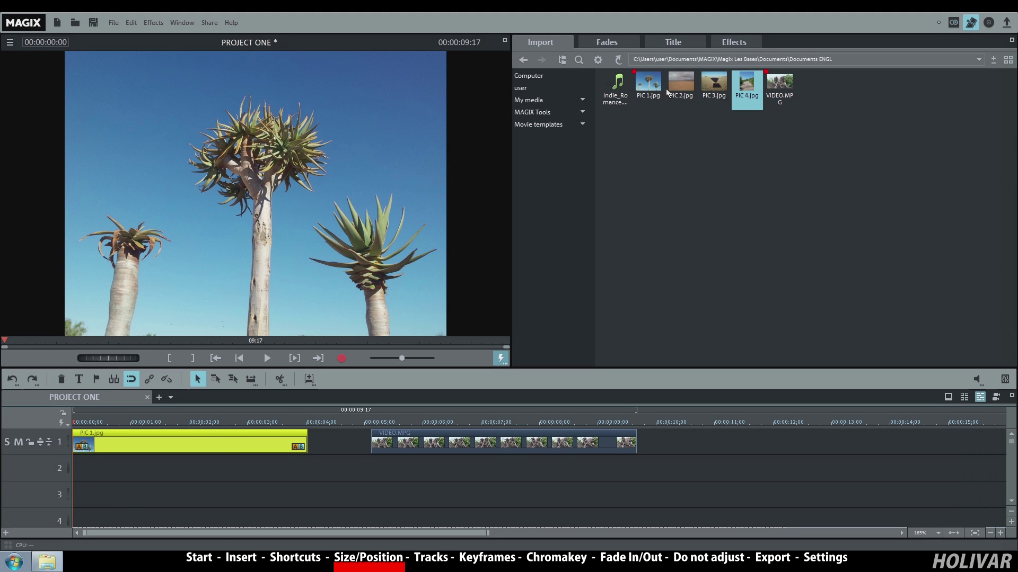
left_click(735, 42)
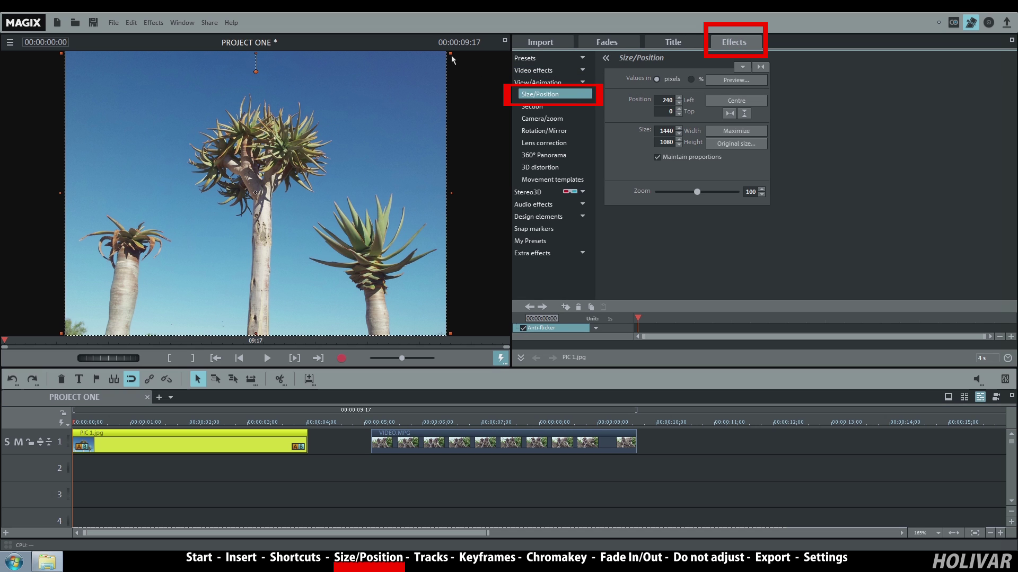
left_click_drag(451, 56, 323, 171)
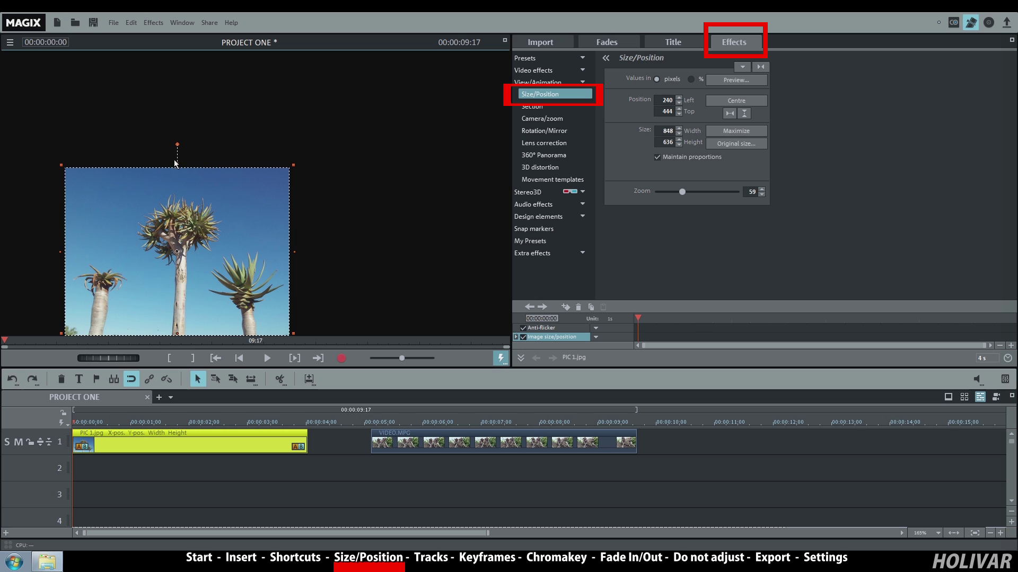
Step: Move PIC 1.jpg to about 662 pixels from the left and 226 from the top, and rotate it in the image plane to 48.00
left_click_drag(178, 167, 205, 175)
left_click_drag(215, 221, 326, 163)
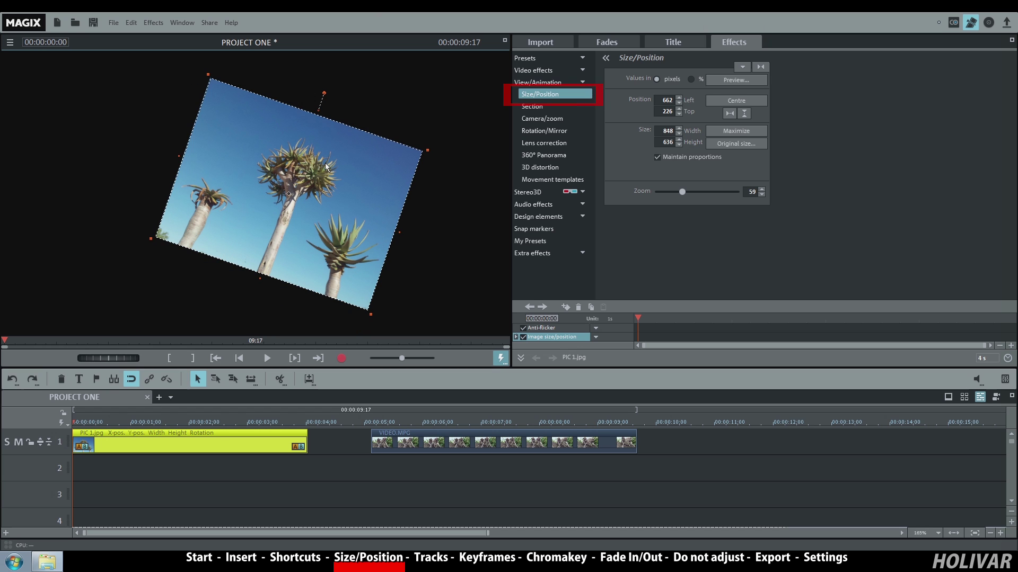
left_click(566, 135)
mouse_move(733, 84)
left_mouse_down()
mouse_move(714, 84)
mouse_move(735, 87)
left_mouse_up()
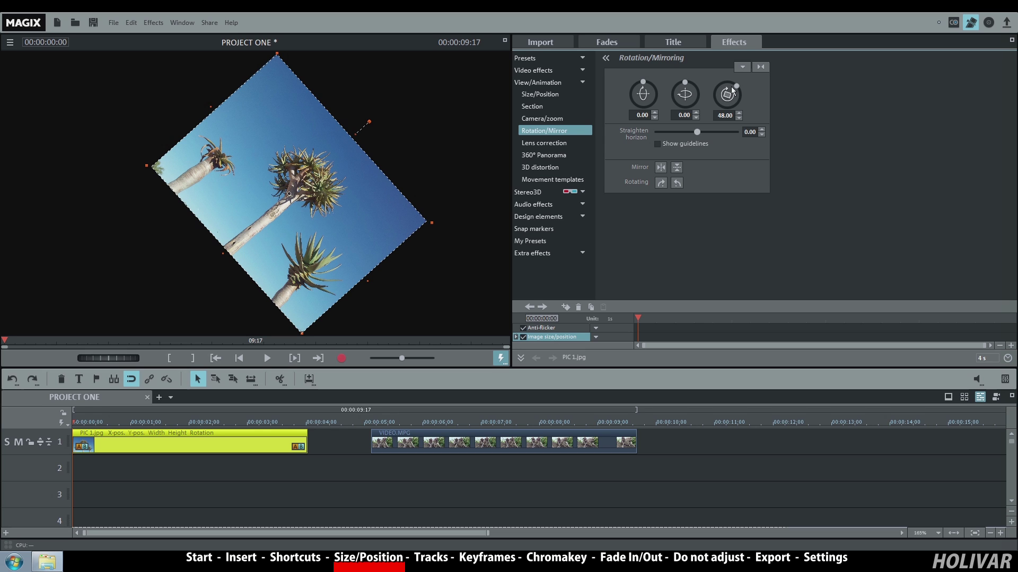
Step: At 75% preview zoom, shrink VIDEO.MPG and move it so its opposite corners sit at about 437, 148 and 1760, 892
left_click(10, 44)
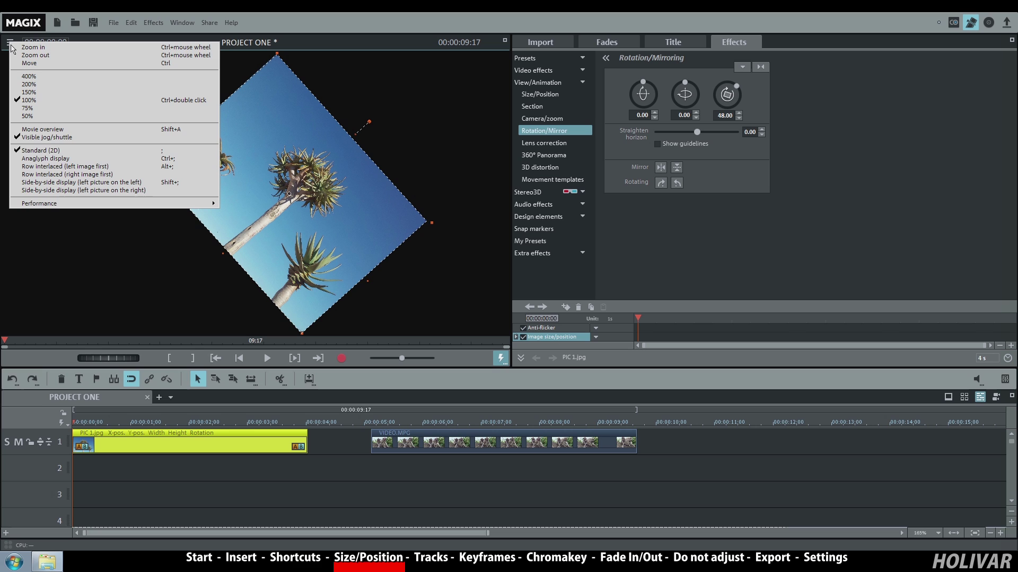
left_click(40, 110)
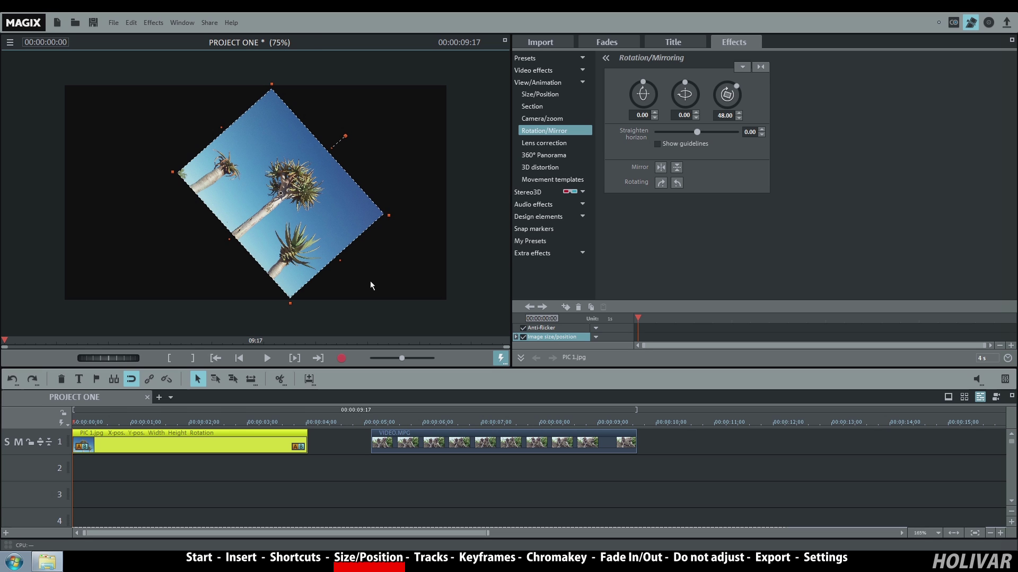
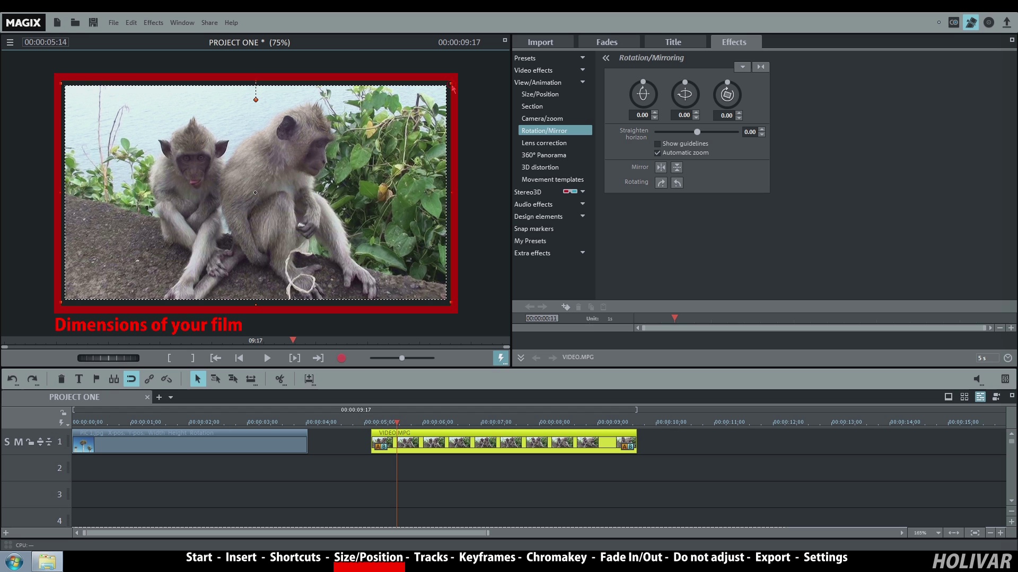
left_click_drag(452, 85, 345, 152)
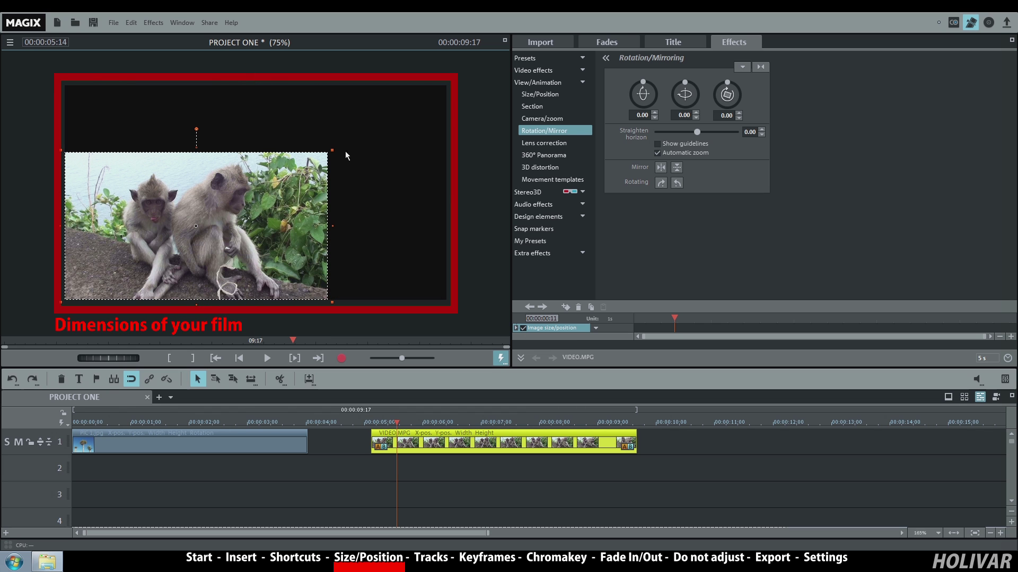
left_click_drag(283, 187, 370, 150)
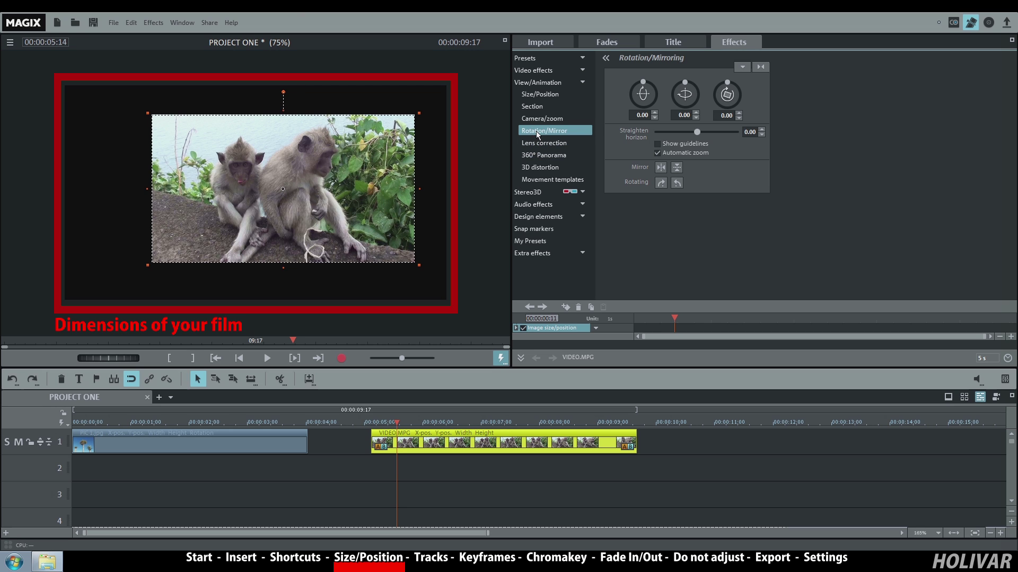
Step: Apply 3D distortion to VIDEO.MPG with its upper right corner at about 1704, 392, and rotate it by -55.00 horizontally and 57.00 in plane
left_click(537, 166)
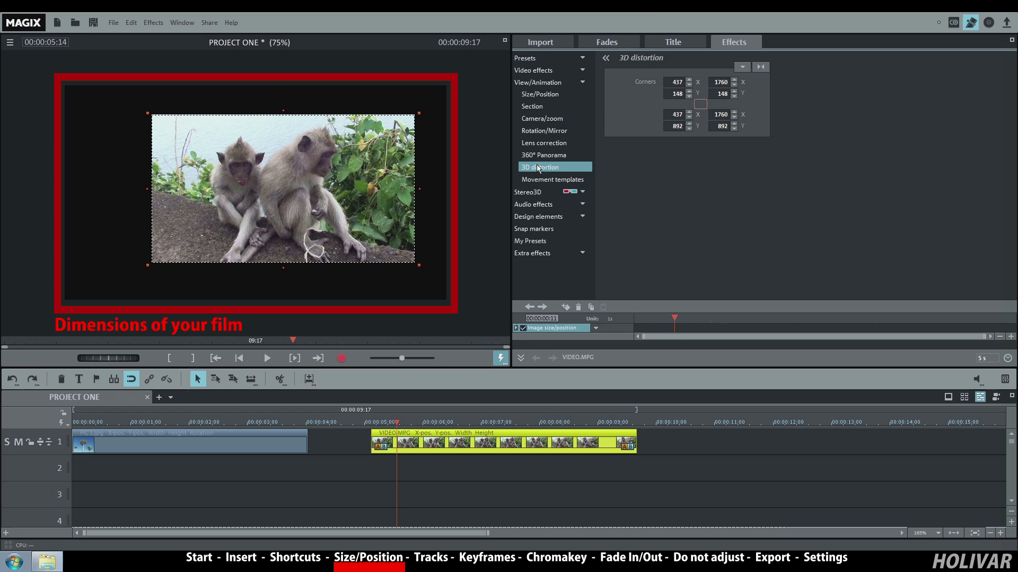
left_click_drag(418, 114, 407, 164)
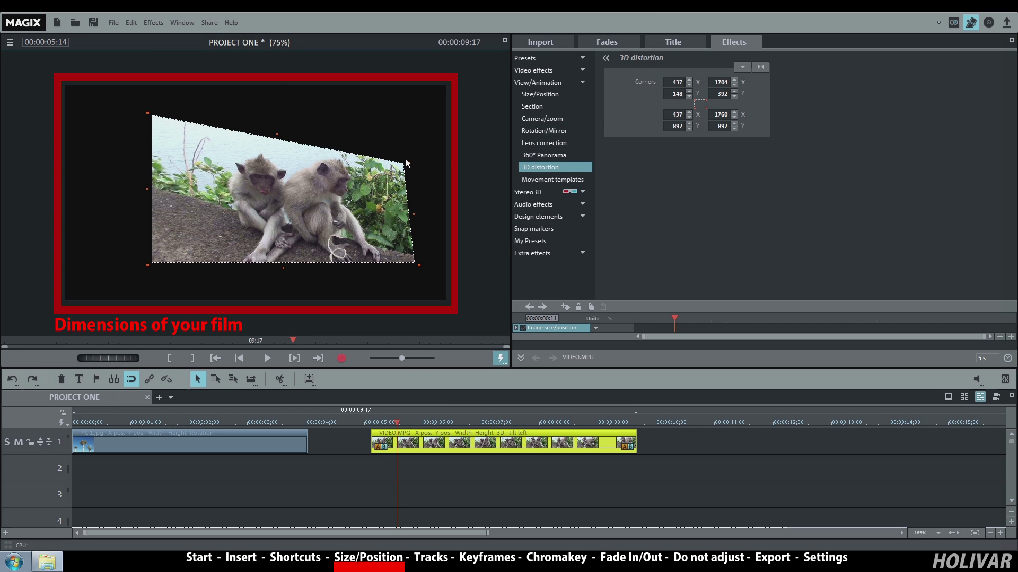
left_click(539, 130)
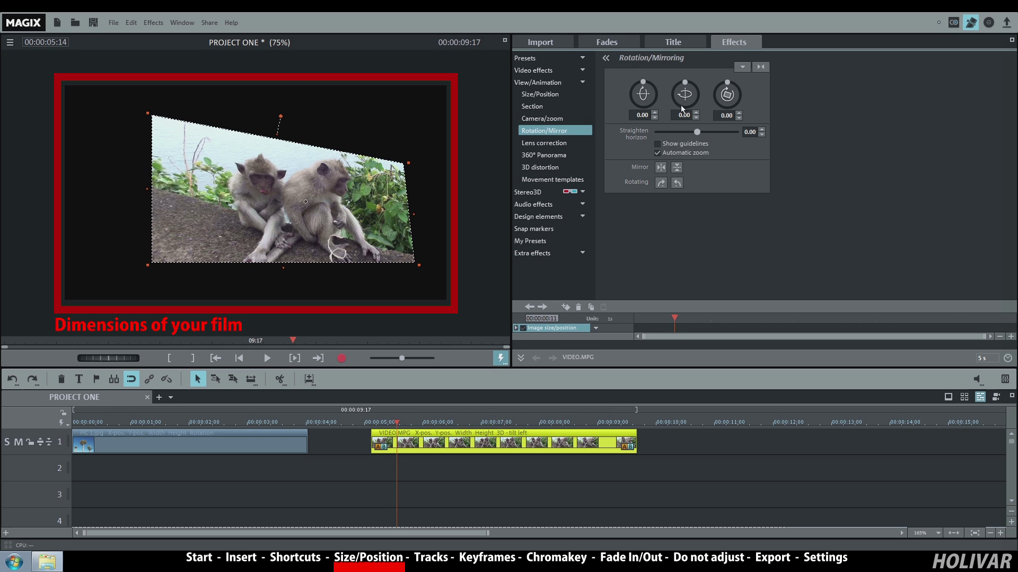
left_click_drag(685, 83, 737, 88)
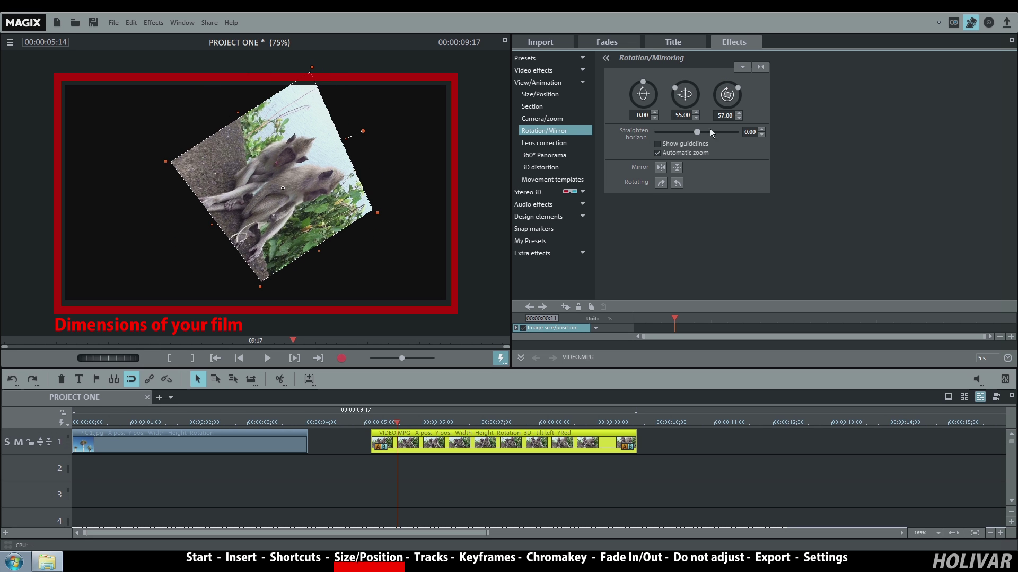
Step: Play back the distorted and rotated VIDEO.MPG from 00:00:05:14 and stop playback
left_click(271, 358)
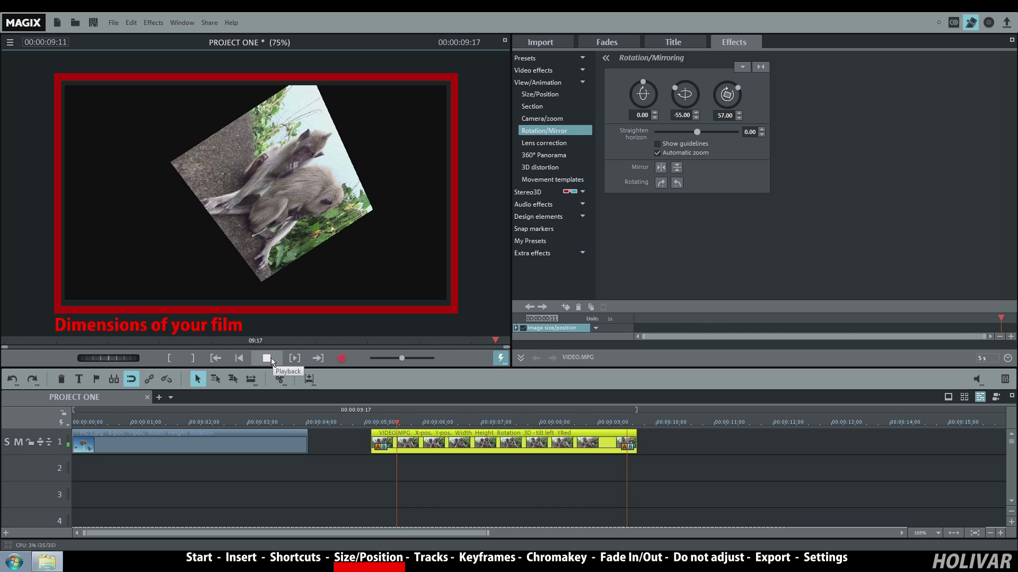
left_click(266, 359)
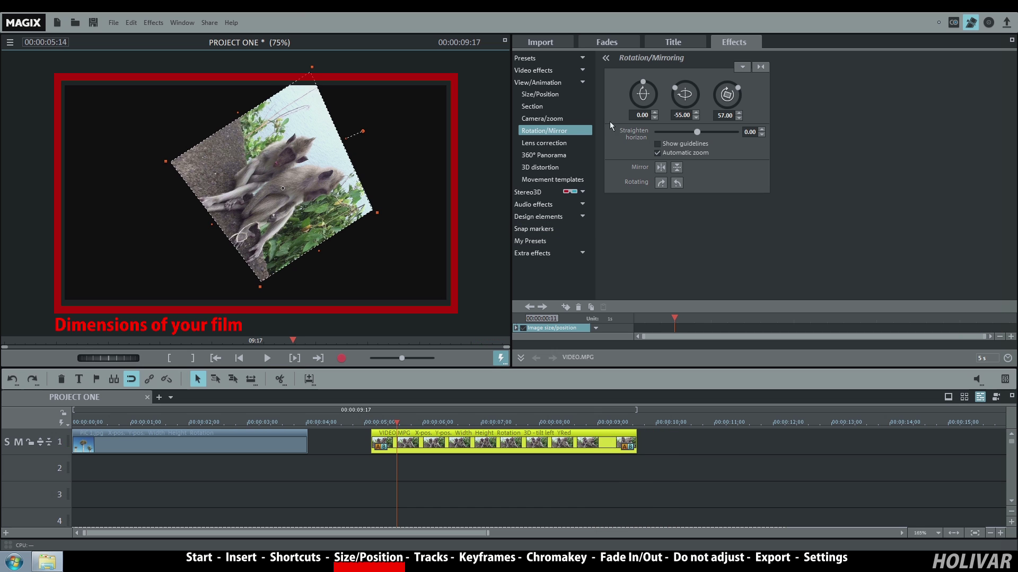
Step: Adjust the hue of VIDEO.MPG slightly on the Color effect's wheel and strongly lower its saturation
left_click(551, 71)
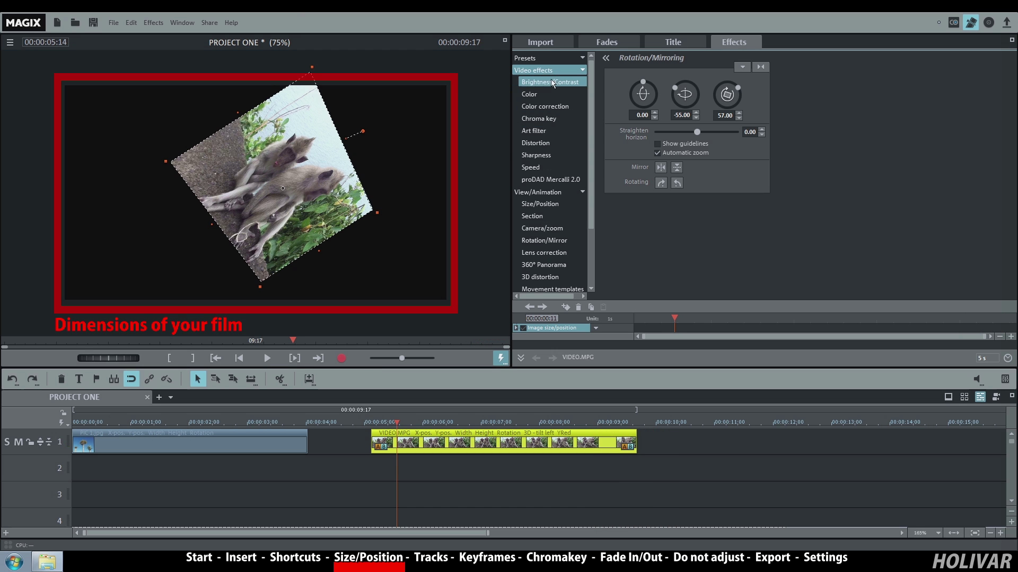
left_click(549, 94)
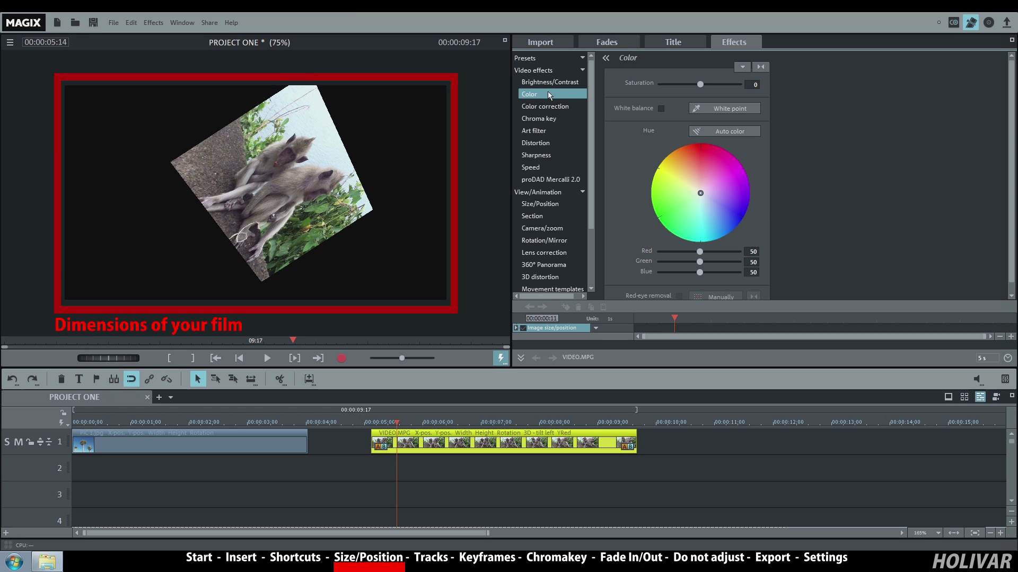
mouse_move(700, 193)
left_mouse_down()
mouse_move(716, 204)
mouse_move(657, 156)
mouse_move(701, 194)
left_mouse_up()
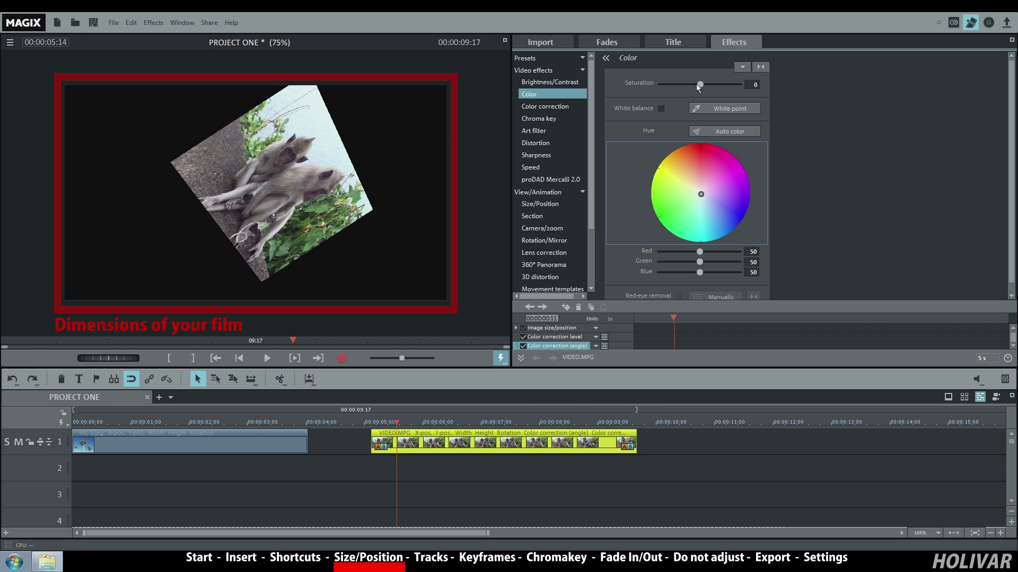
left_click_drag(699, 85, 659, 88)
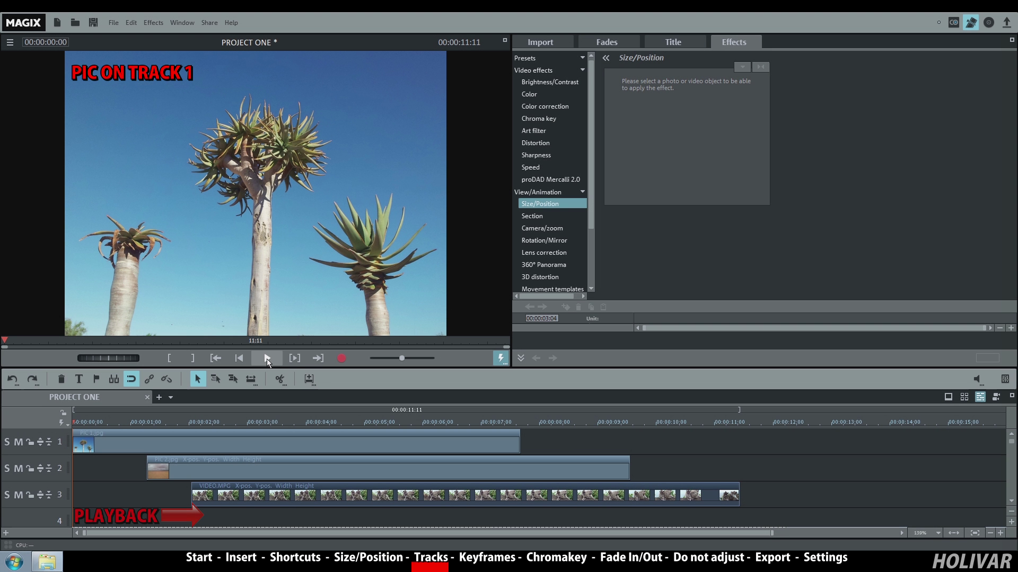
Step: Play back the three-track arrangement from the start and stop playback
left_click(268, 363)
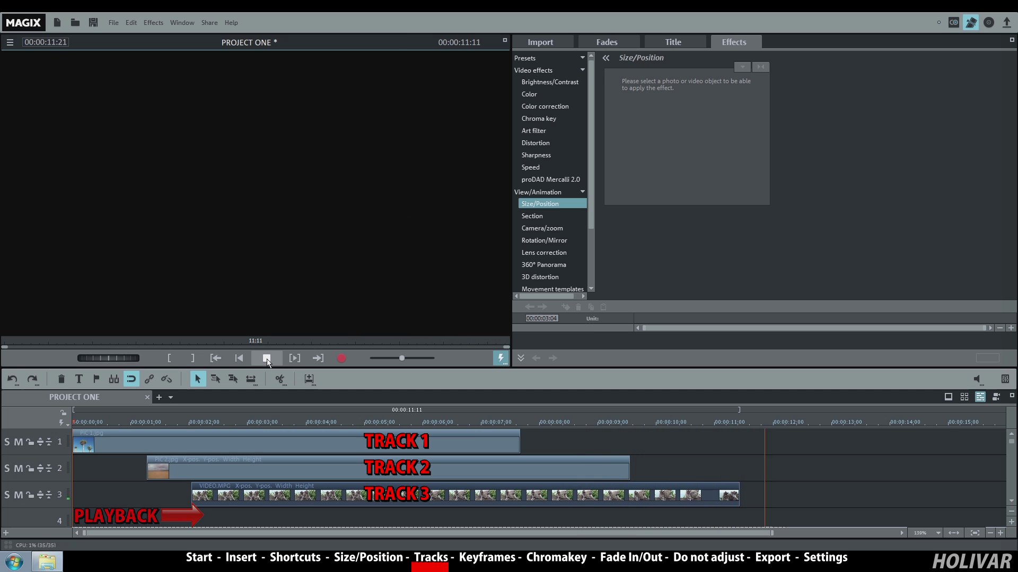
left_click(267, 359)
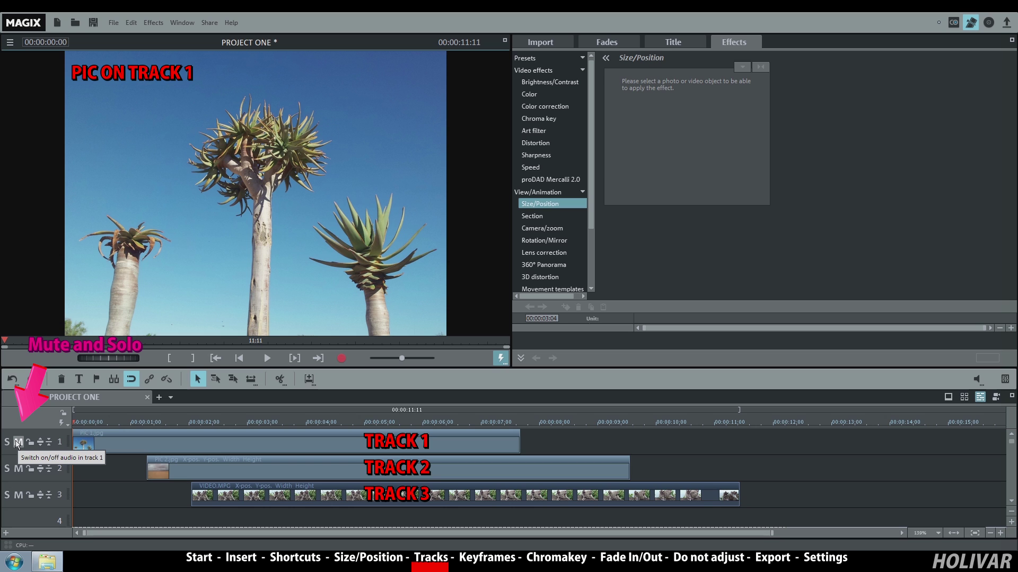
Step: With the playhead at 00:00:03:21, mute and unmute tracks 1 and 3, and switch solo on and off for track 3
left_click(296, 423)
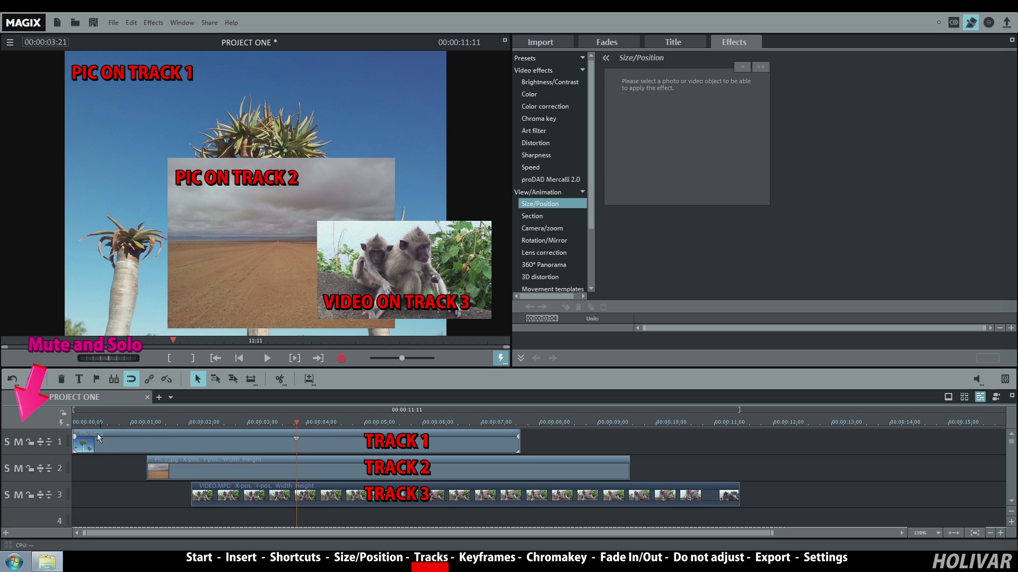
left_click(18, 442)
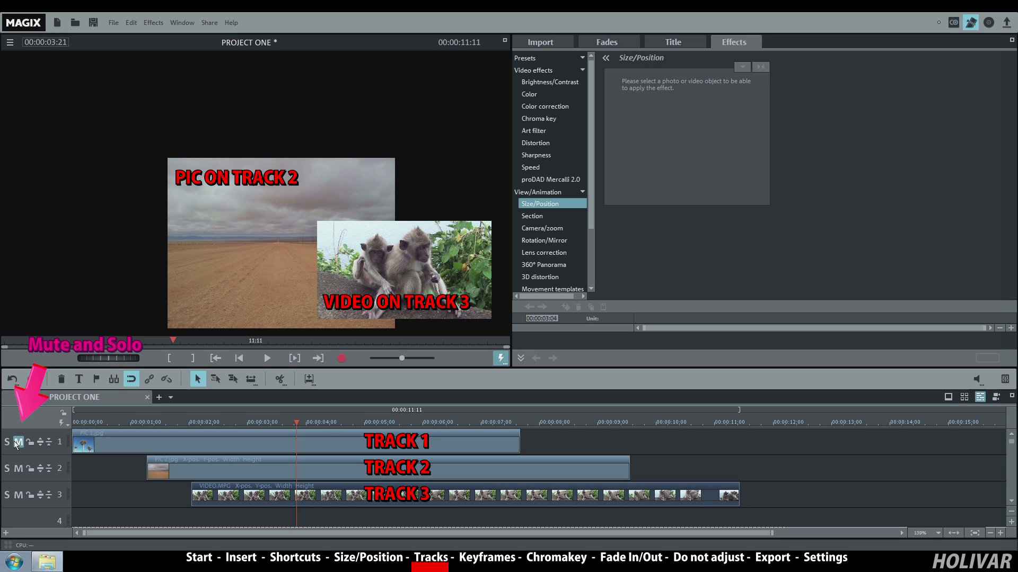
left_click(19, 496)
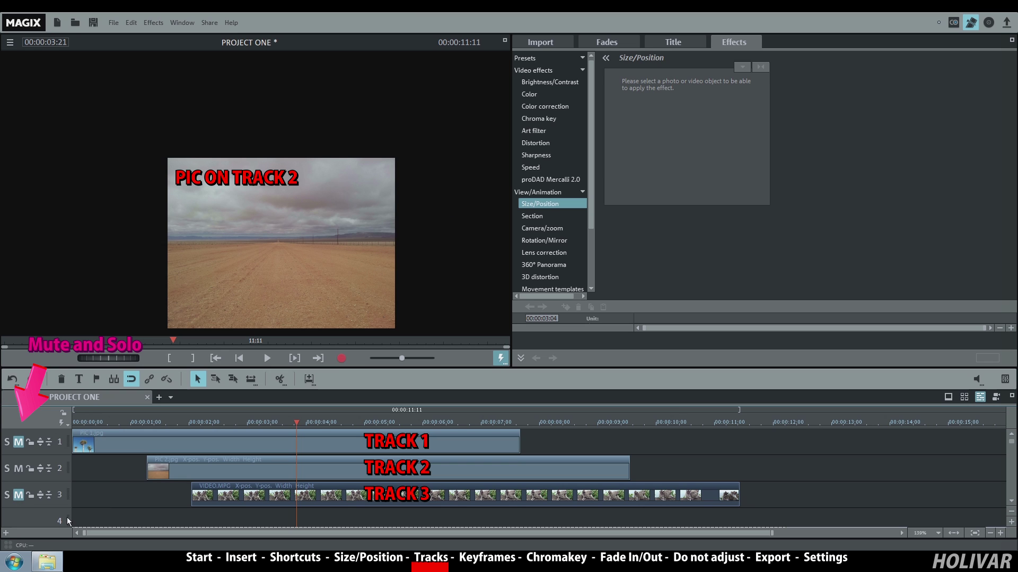
left_click(21, 444)
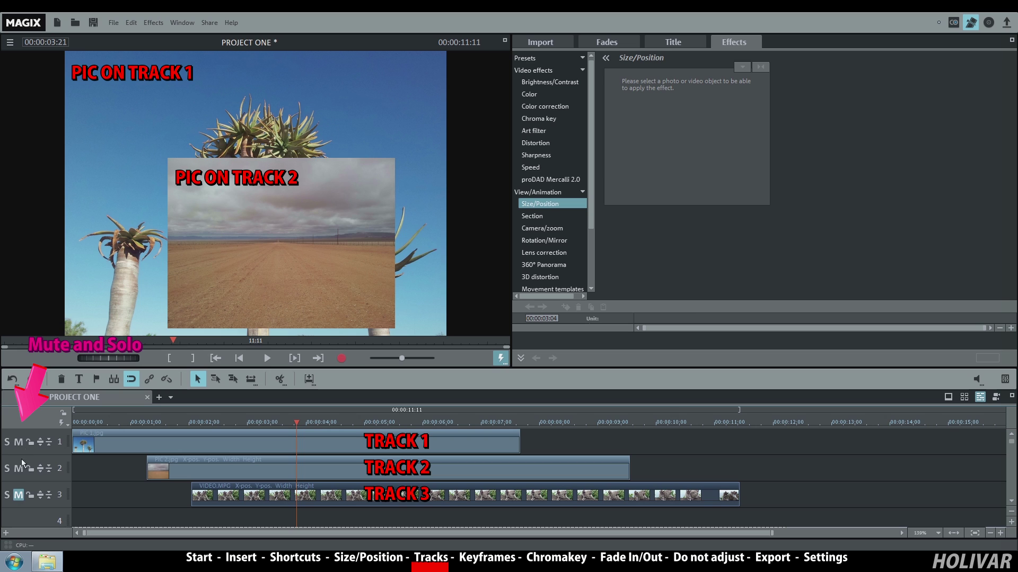
left_click(21, 494)
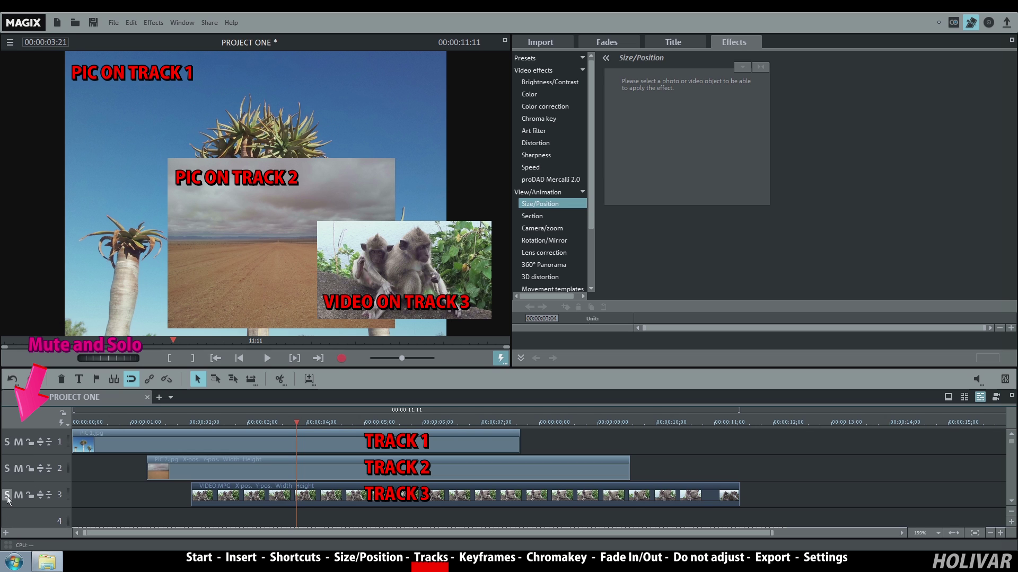
left_click(8, 496)
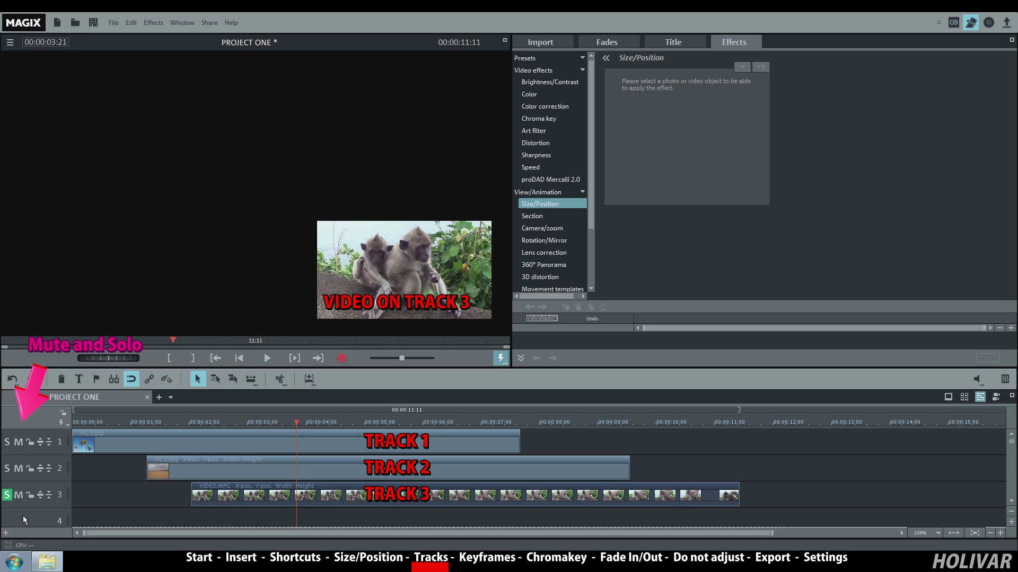
left_click(7, 499)
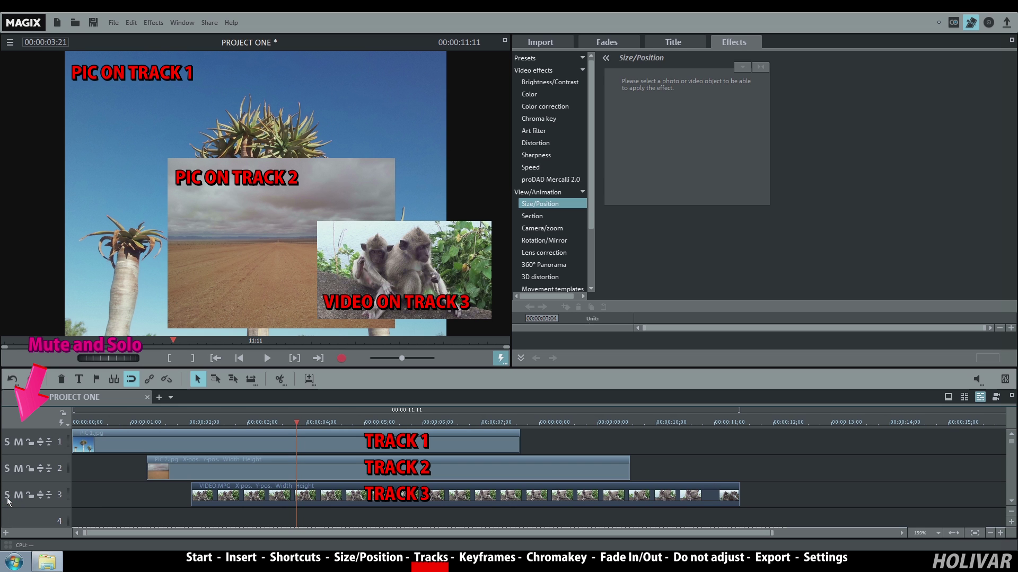
Step: With track 1 locked, try to delete PIC 1.jpg from it, and unlock the track
left_click(30, 443)
left_click(118, 446)
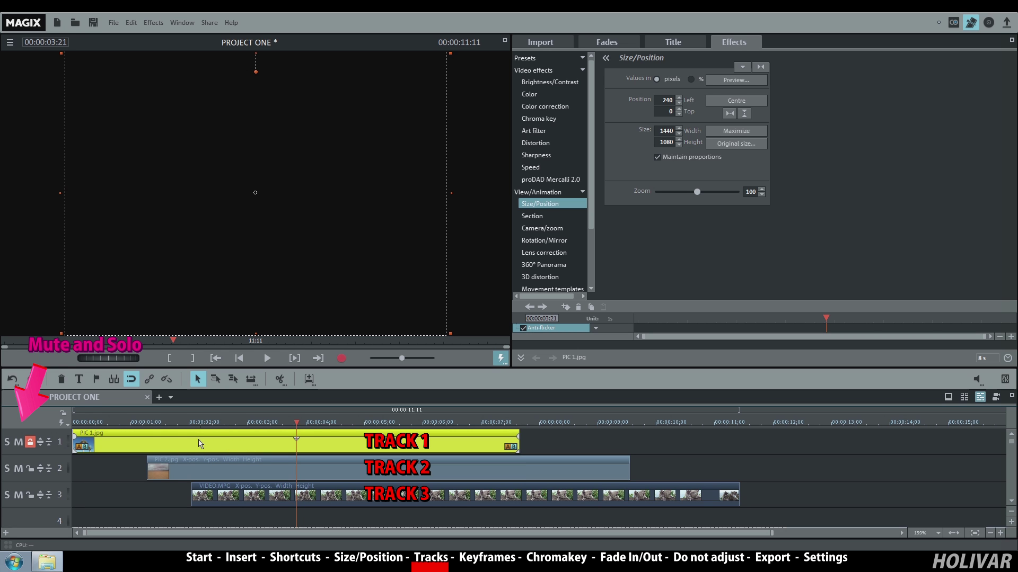
left_click(61, 380)
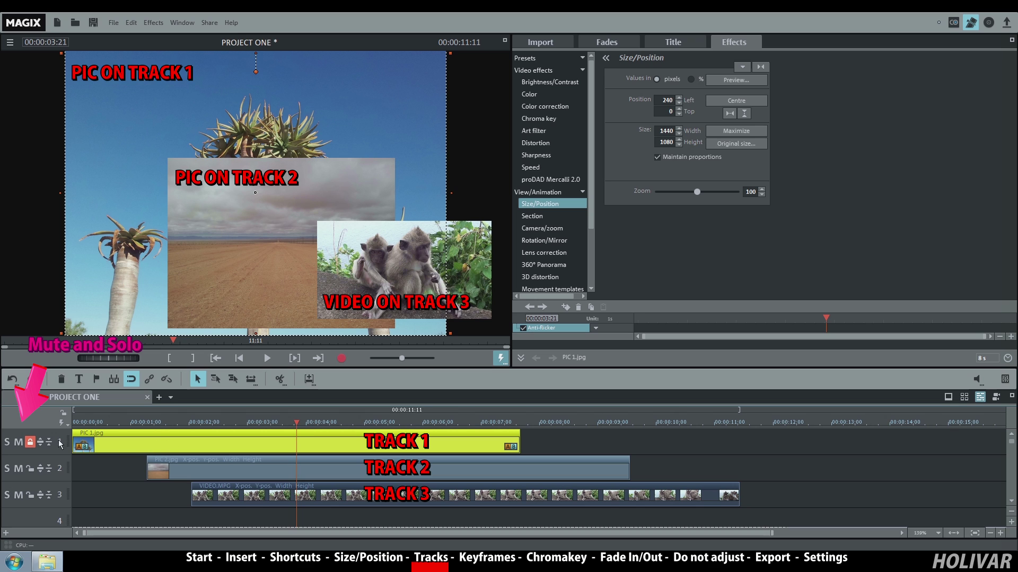
left_click(31, 446)
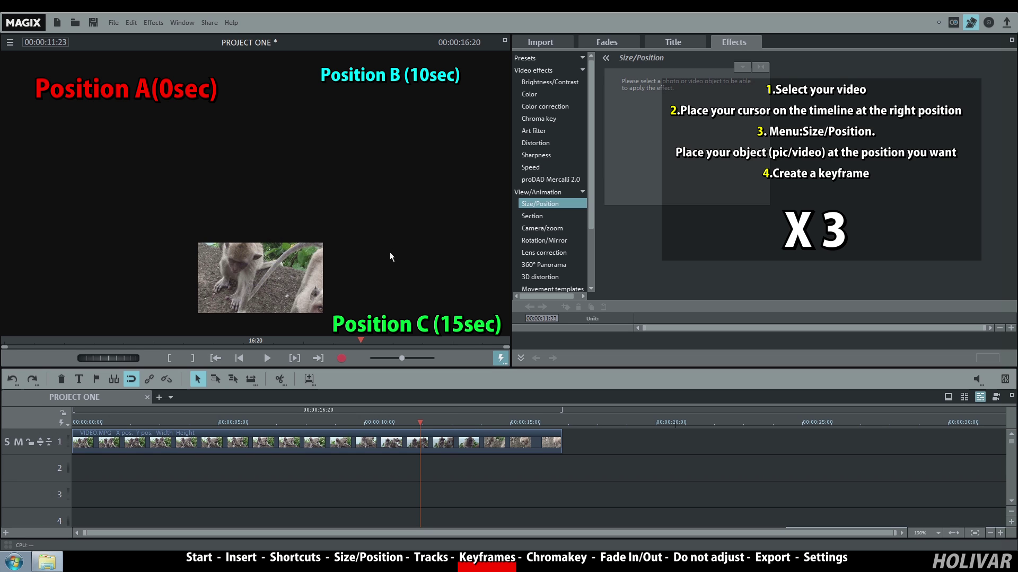
Step: Move VIDEO.MPG to the frame's upper left at about 109 pixels from the left and create a Size/Position keyframe at 00:00:00:00
left_click(238, 360)
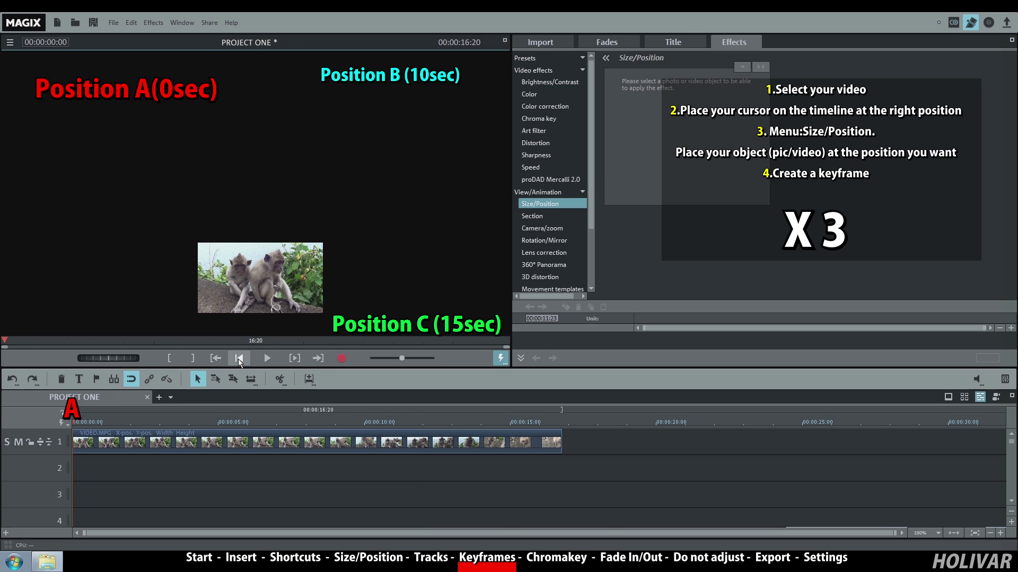
left_click(180, 445)
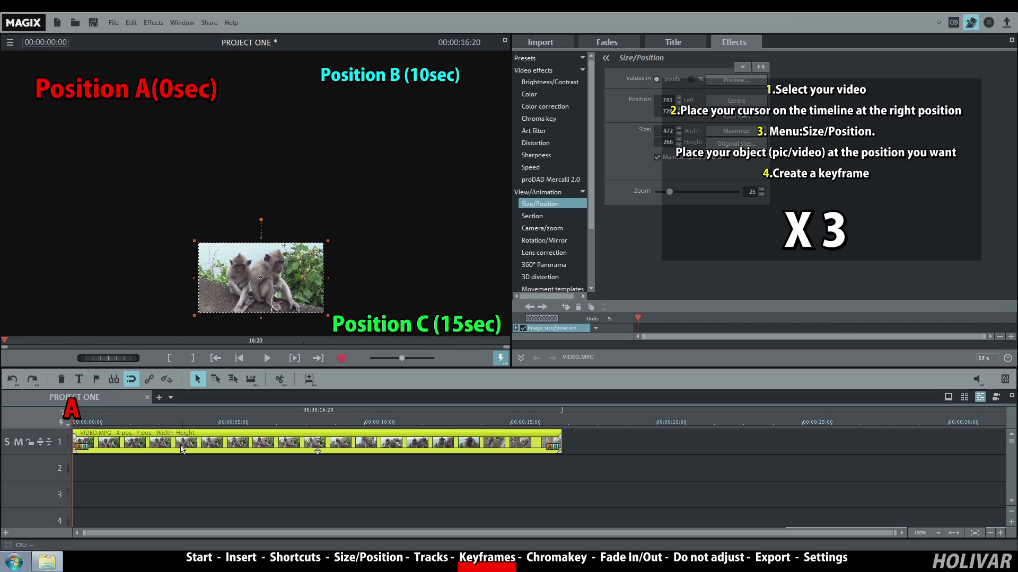
left_click_drag(291, 295, 123, 166)
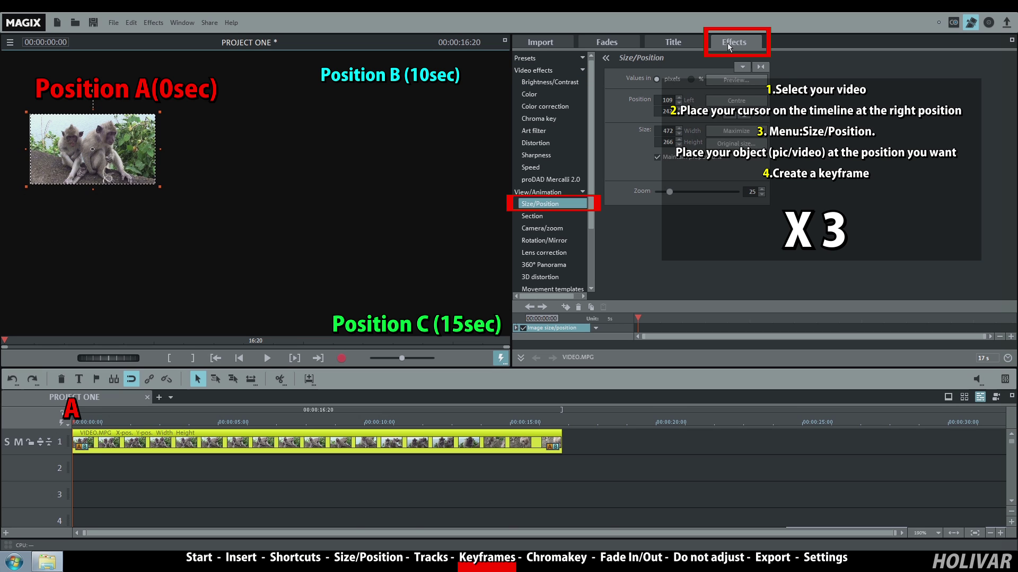
left_click(562, 205)
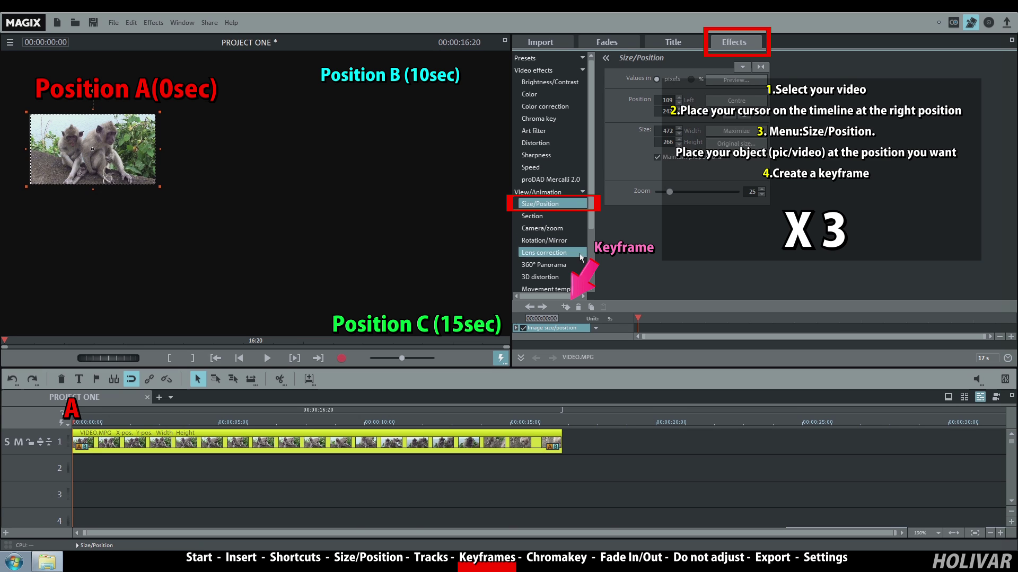
left_click(565, 308)
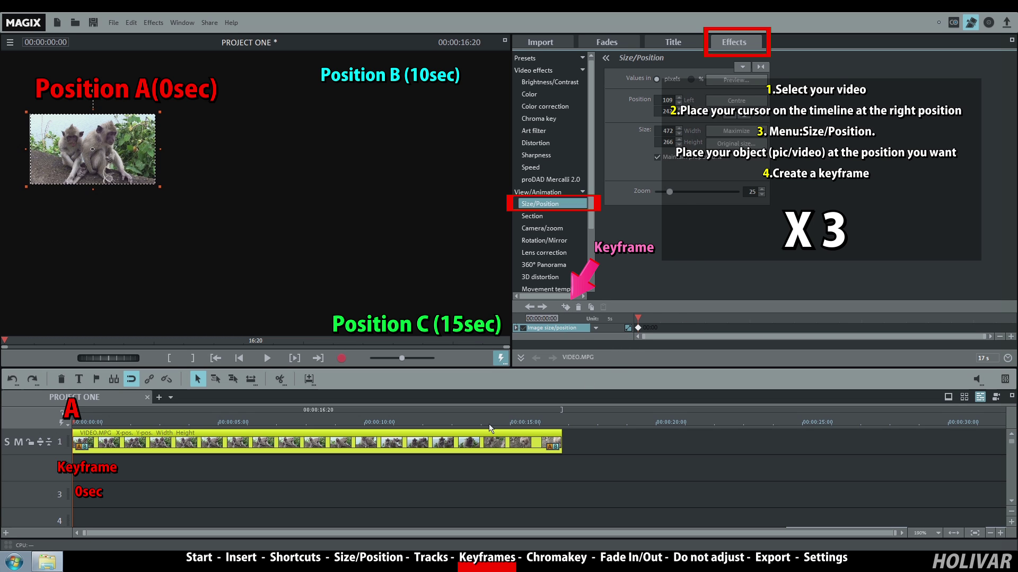
Step: At 00:00:06:16, move VIDEO.MPG to the frame's upper right, about 1220 pixels from the left, and set a Size/Position keyframe
left_click(232, 423)
left_click_drag(232, 423, 265, 419)
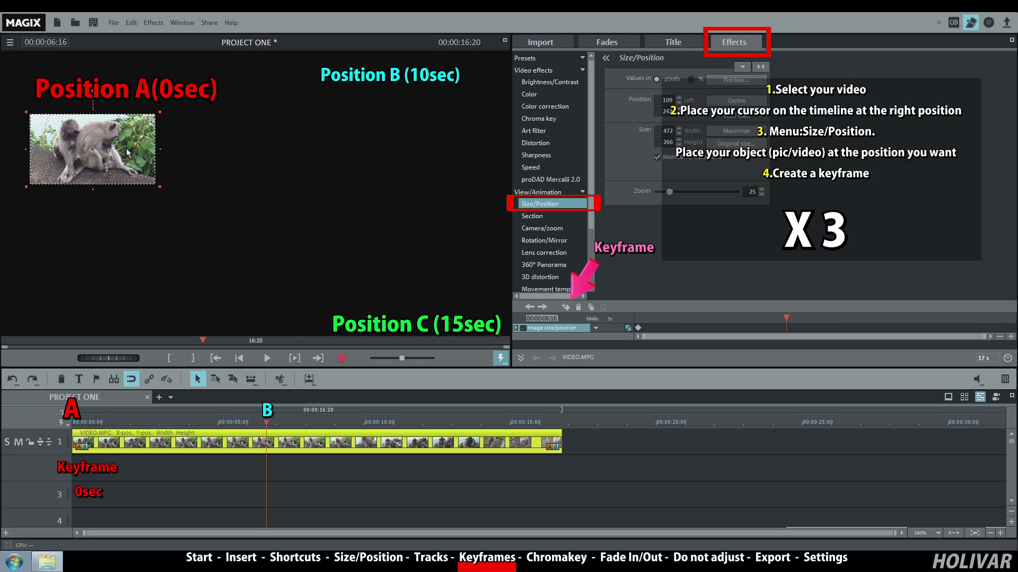
left_click_drag(127, 153, 422, 128)
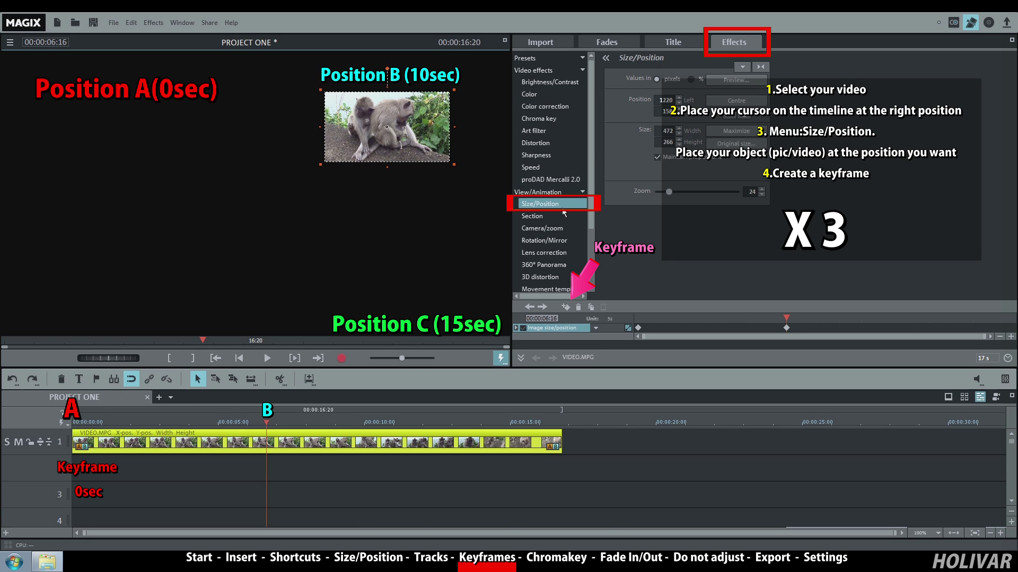
left_click(563, 308)
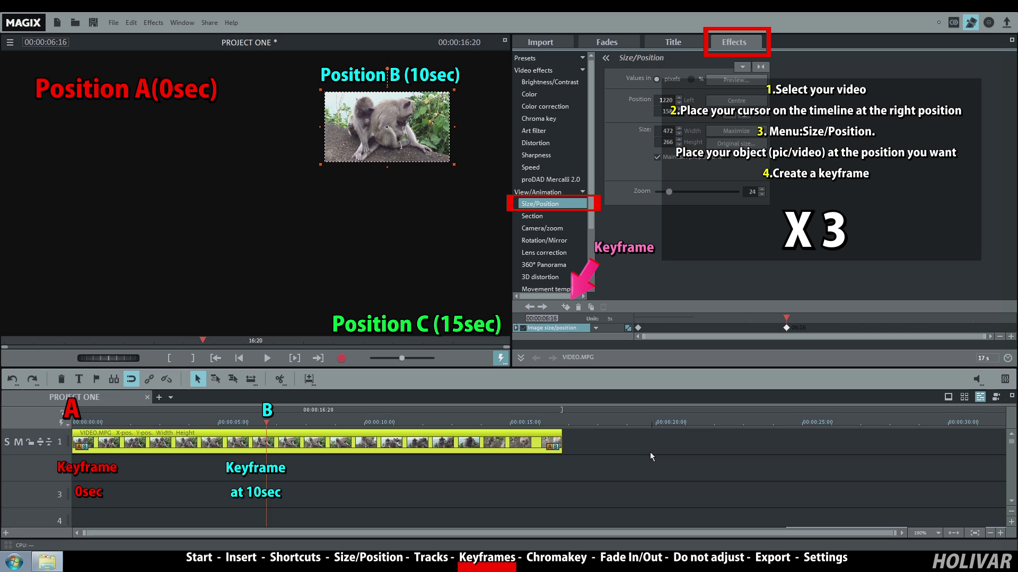
Step: At 00:00:15:03, move VIDEO.MPG to the frame's lower right, about 1316 pixels from the left, and set a Size/Position keyframe
left_click(513, 421)
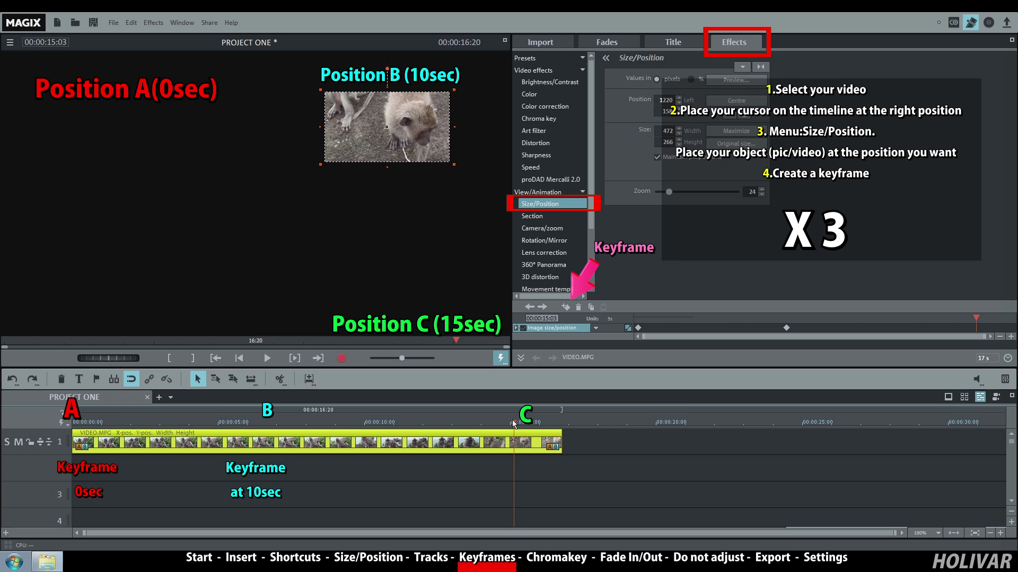
left_click_drag(406, 132, 431, 283)
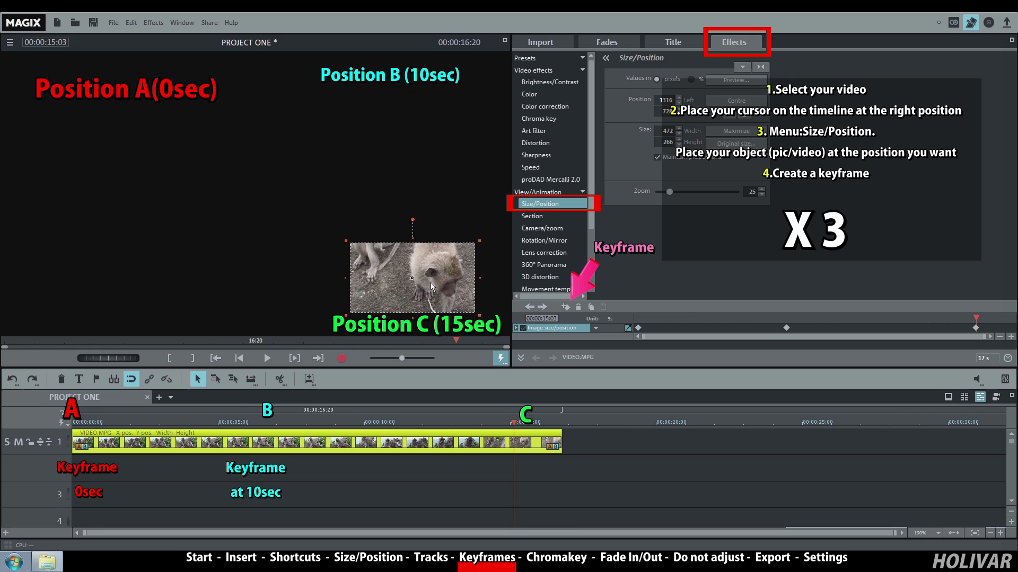
left_click(567, 308)
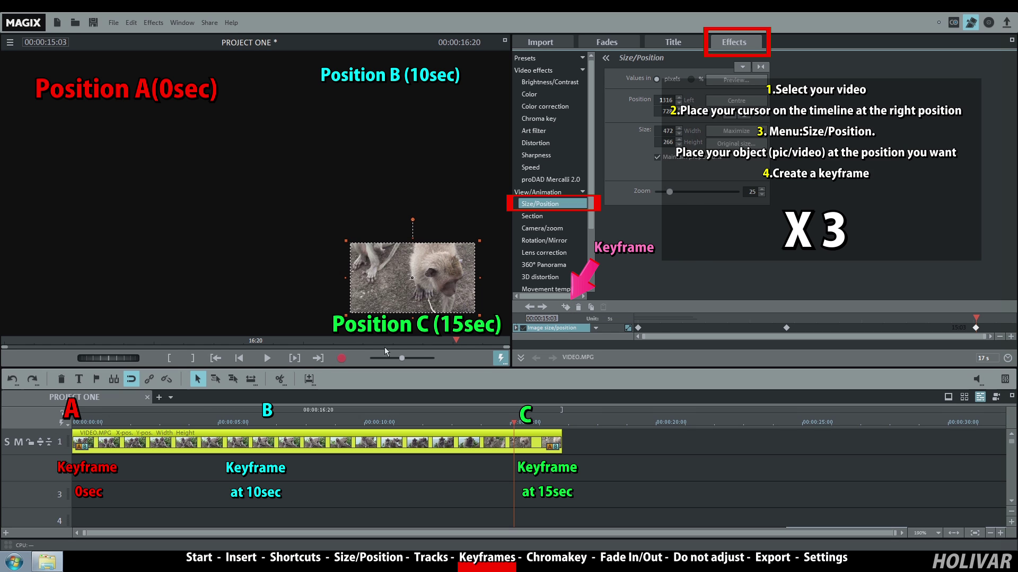
Step: Play back the keyframed VIDEO.MPG movement from the beginning of the project
left_click(238, 359)
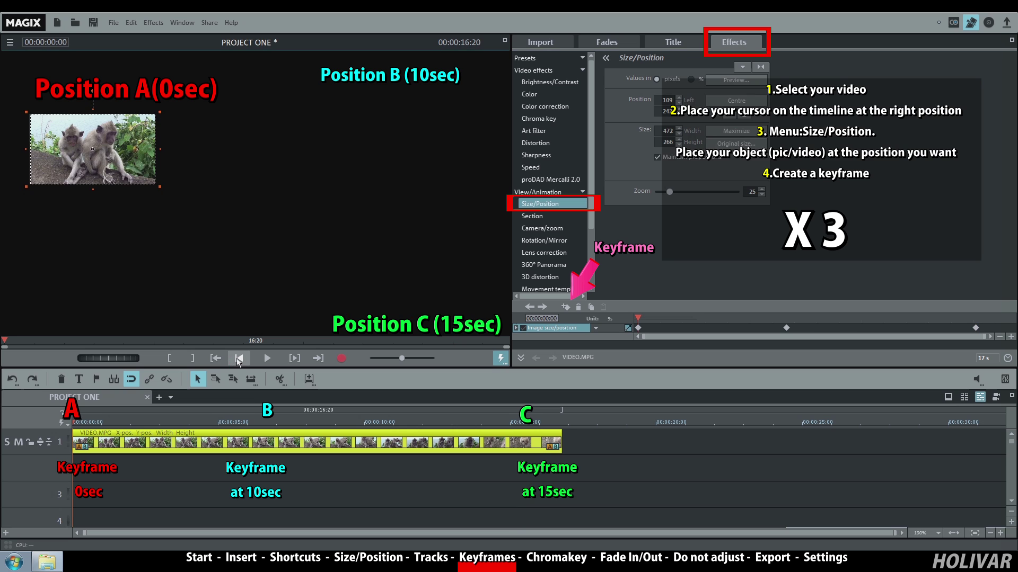
left_click(265, 358)
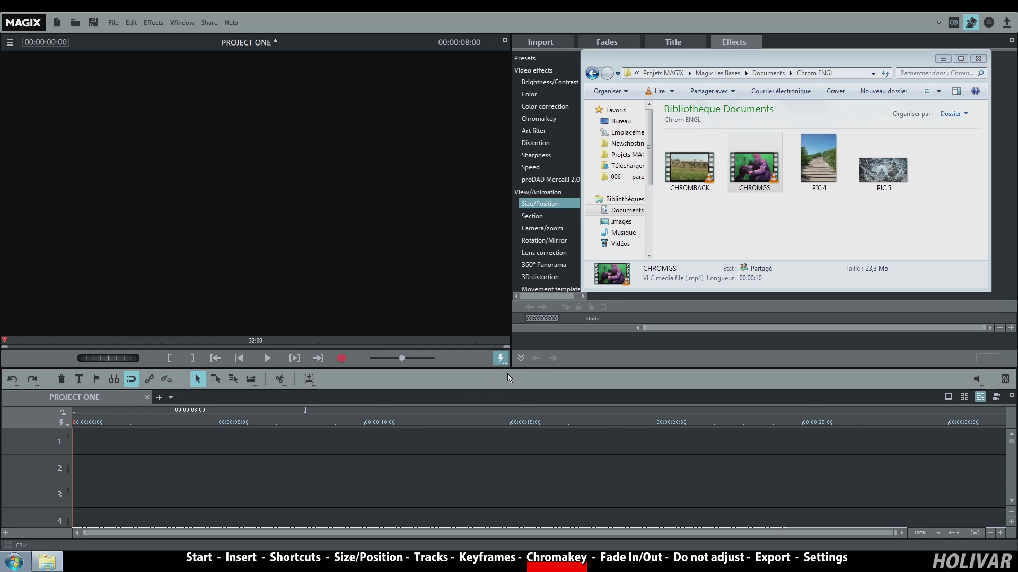
Step: Insert CHROMGS.MP4 at the start of track 2 and preview it with playback
left_click_drag(508, 374, 106, 474)
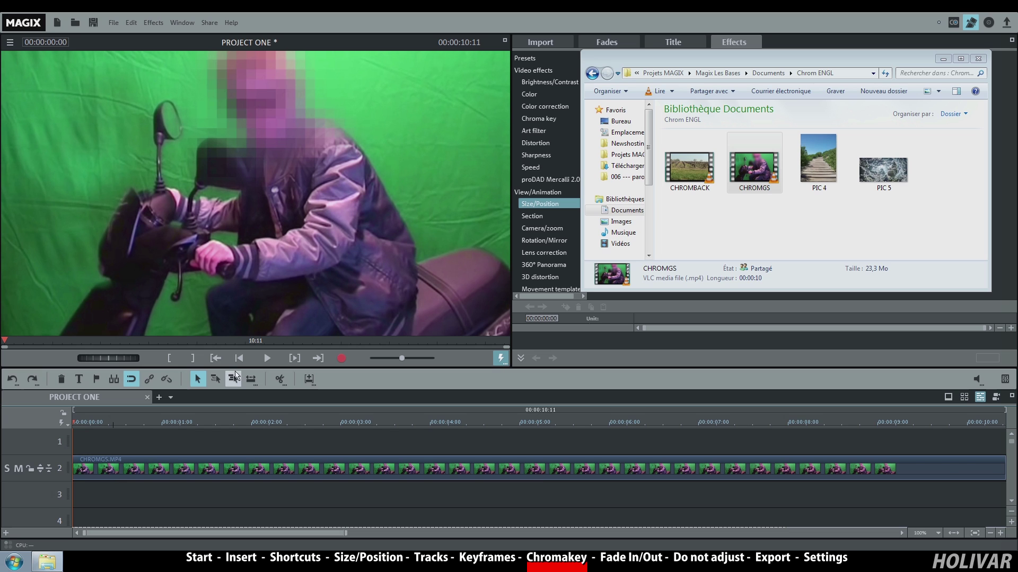
left_click(267, 359)
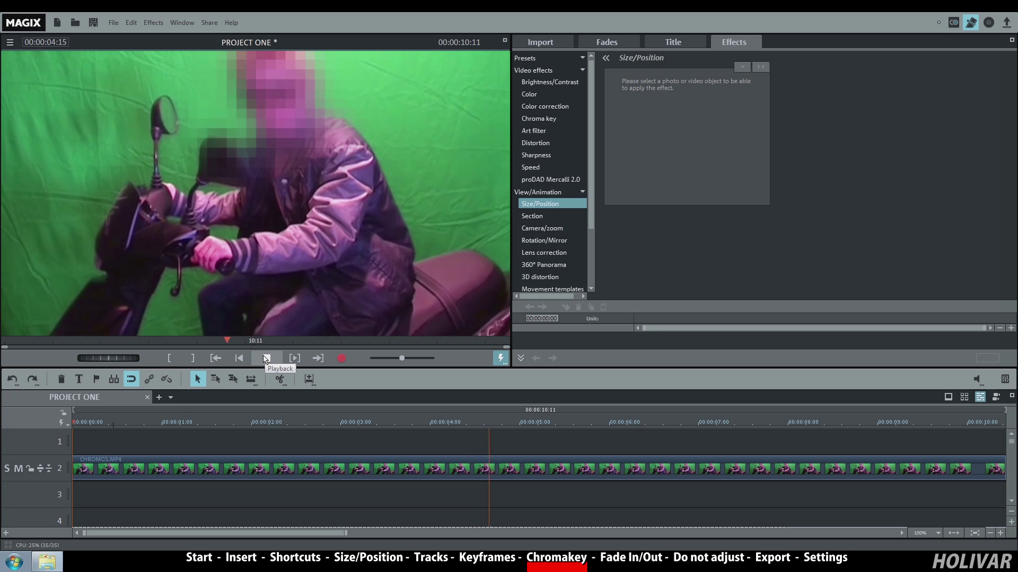
left_click(266, 358)
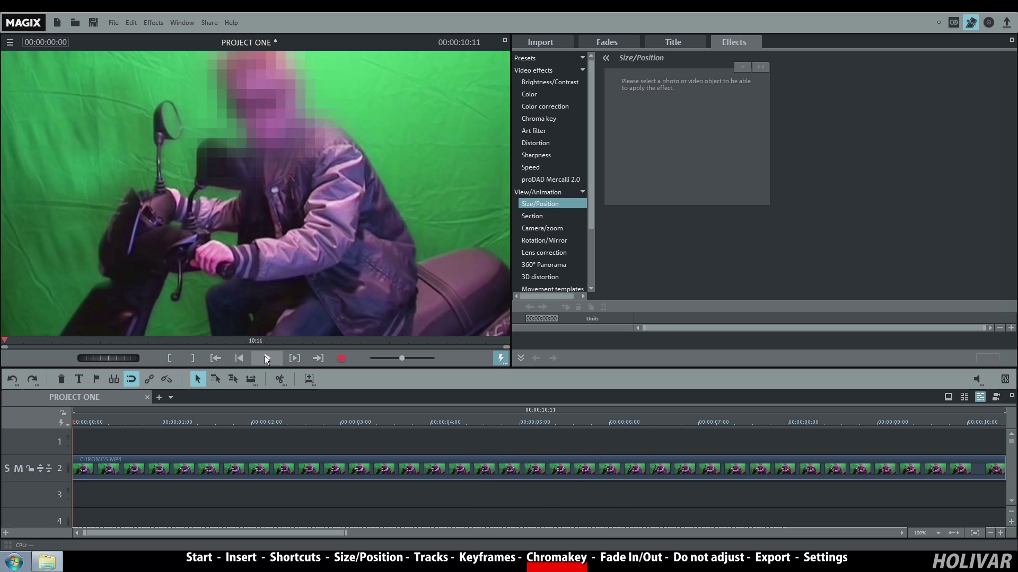
Step: Apply a Chroma key that hides green to CHROMGS.MP4 and lower its threshold slightly
left_click(295, 470)
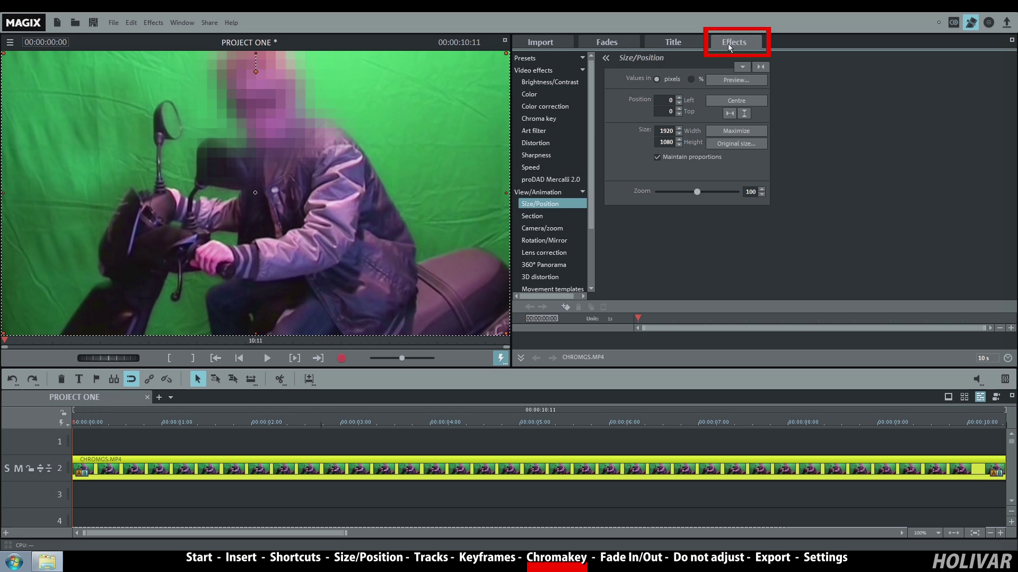
left_click(545, 71)
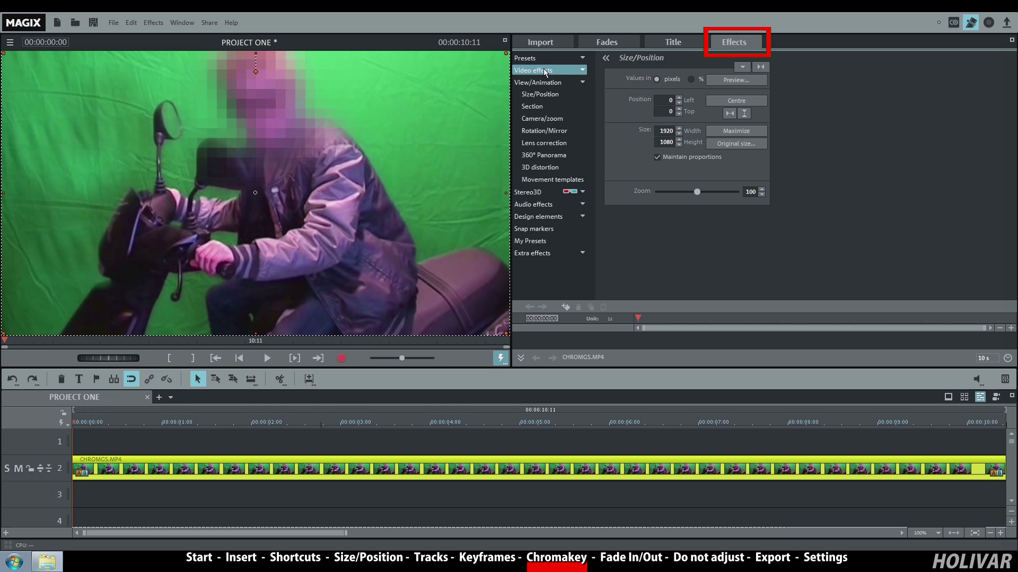
left_click(545, 71)
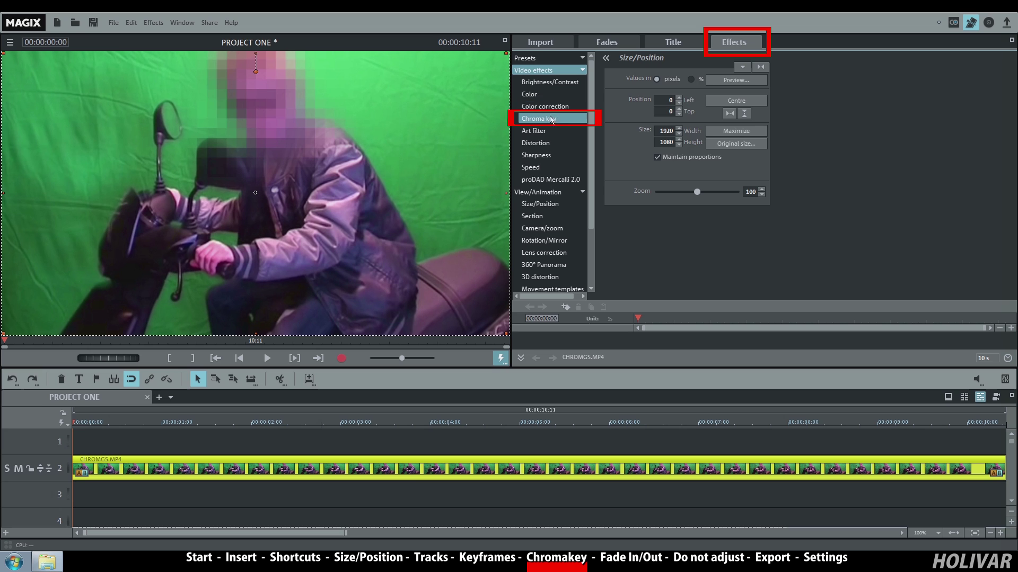
left_click(576, 122)
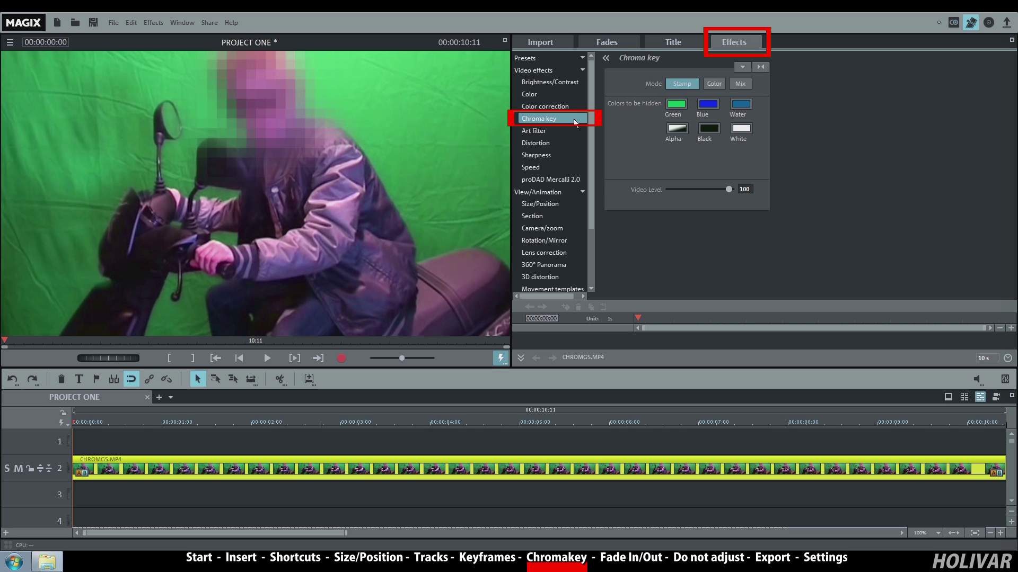
left_click(672, 104)
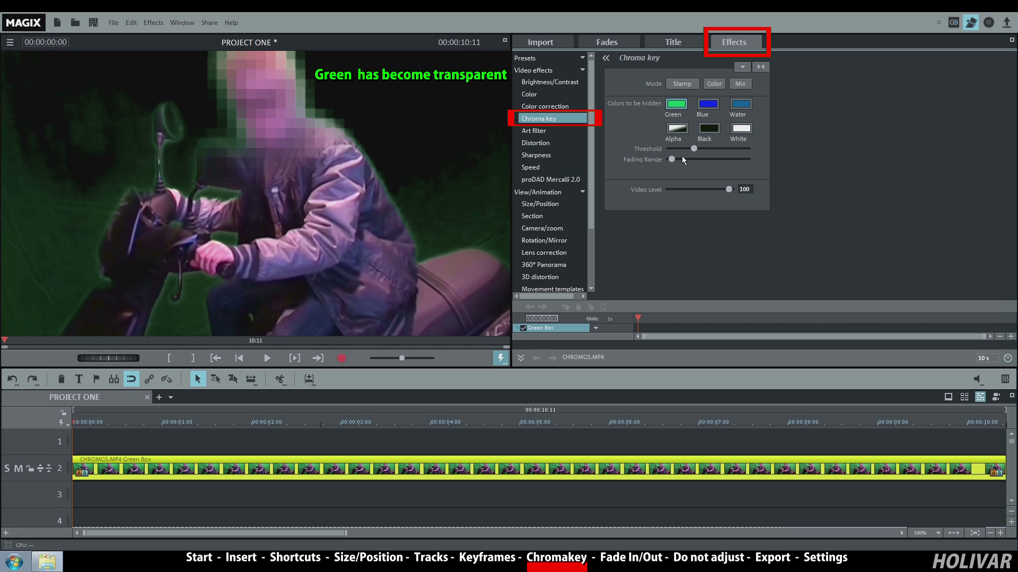
left_click_drag(693, 149, 688, 150)
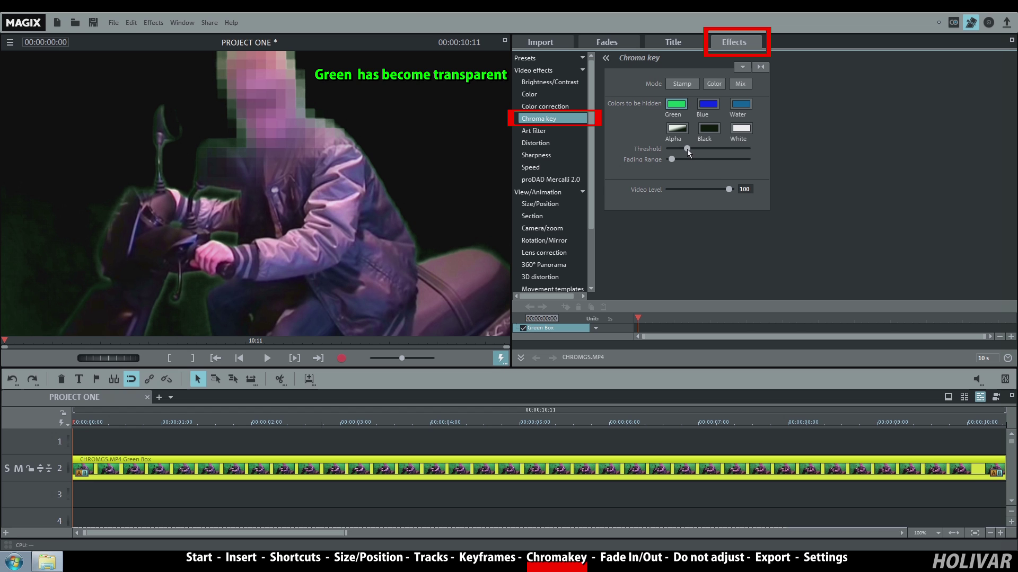
Step: Insert CHROMBACK.MP4 at the start of track 1 as background for the keyed clip and play back the composite
left_click(52, 565)
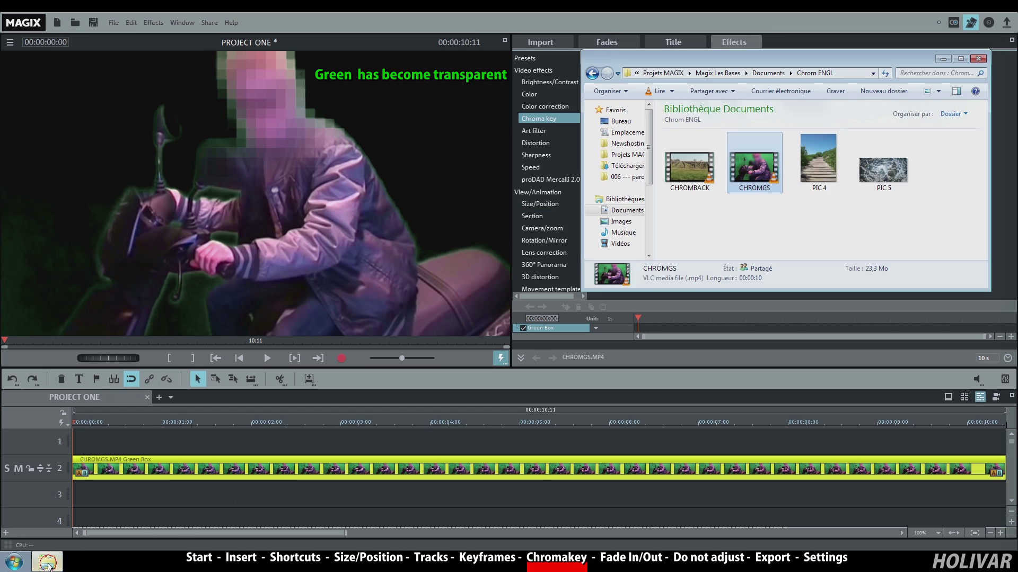
left_click(693, 166)
left_click_drag(372, 409, 110, 450)
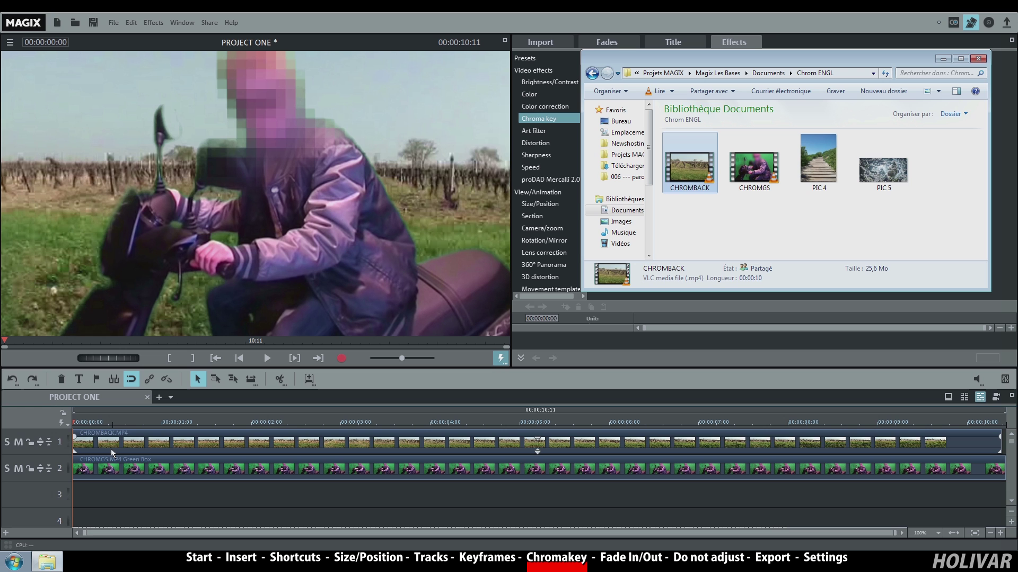
left_click(235, 363)
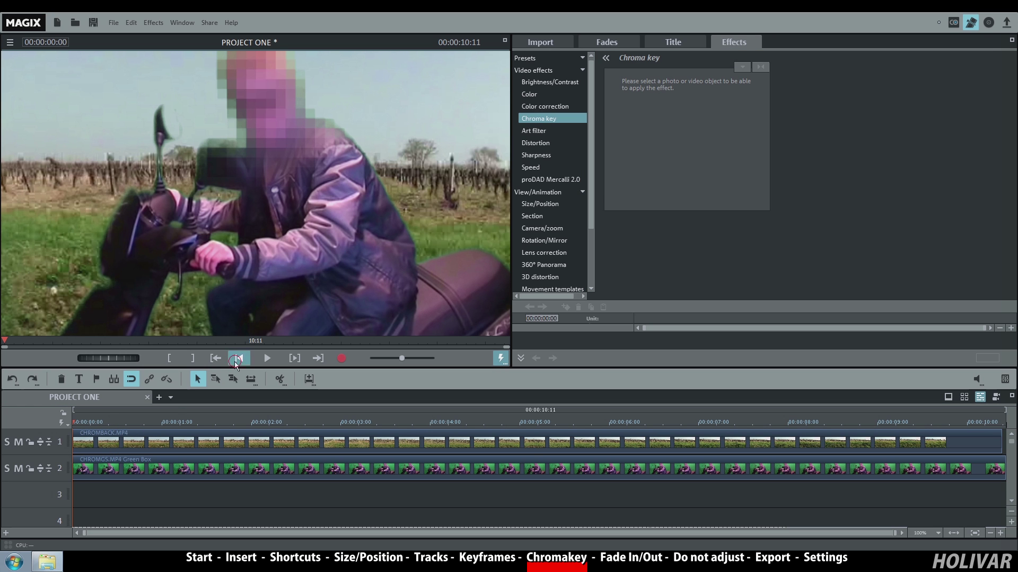
left_click(269, 359)
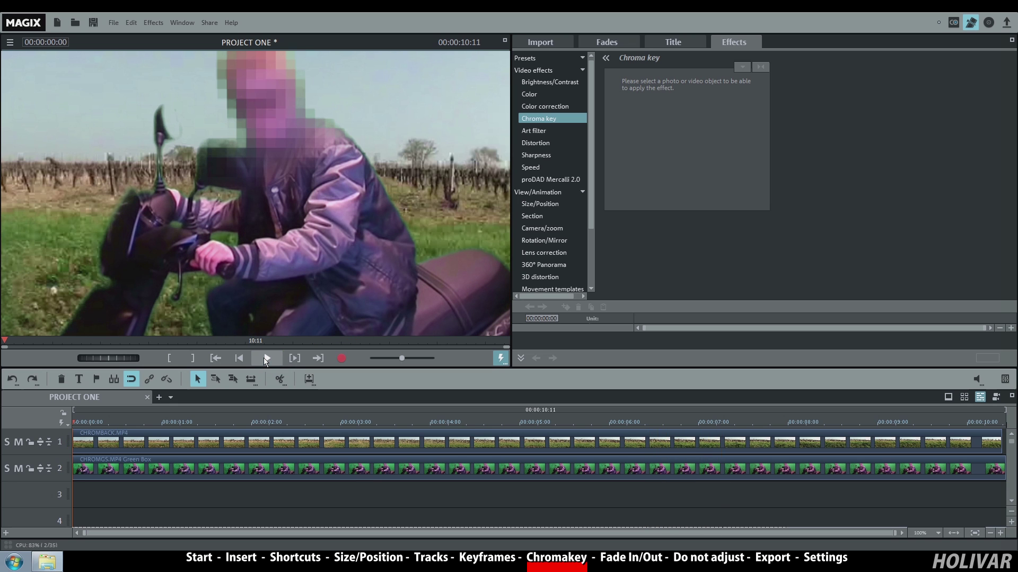
Step: Delete CHROMBACK.MP4 from track 1 and CHROMGS.MP4 from track 2
left_click(283, 442)
key("Delete")
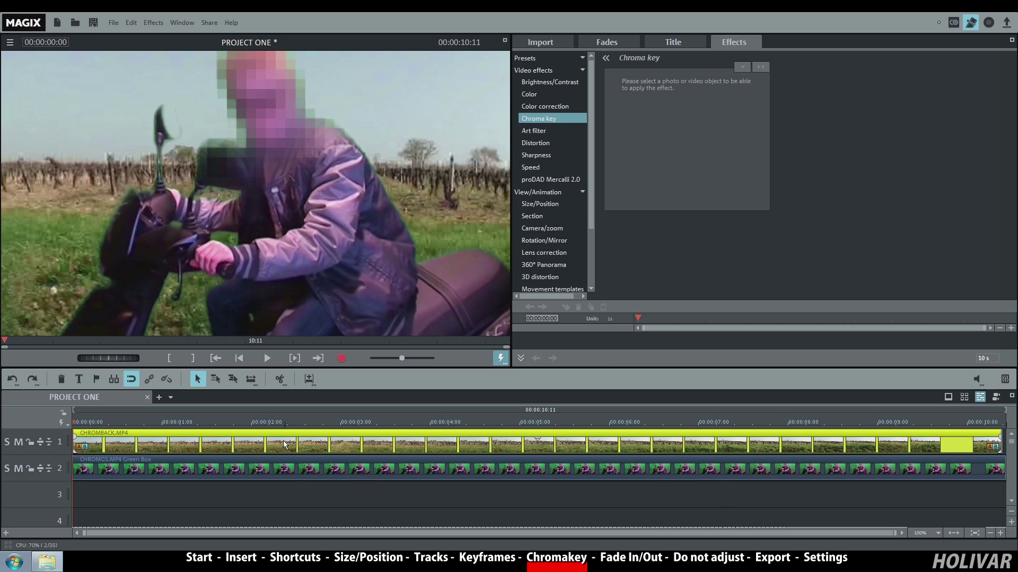
left_click(291, 471)
key("Delete")
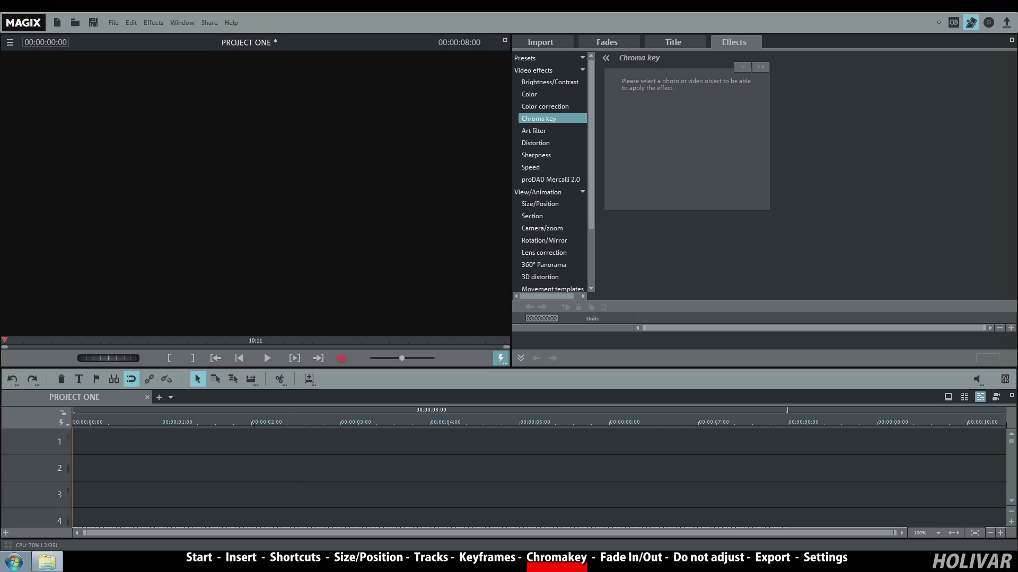
Step: Insert the PIC 4 image at the start of track 2 and select it there
left_click(46, 561)
left_click(807, 169)
left_click_drag(807, 170, 107, 469)
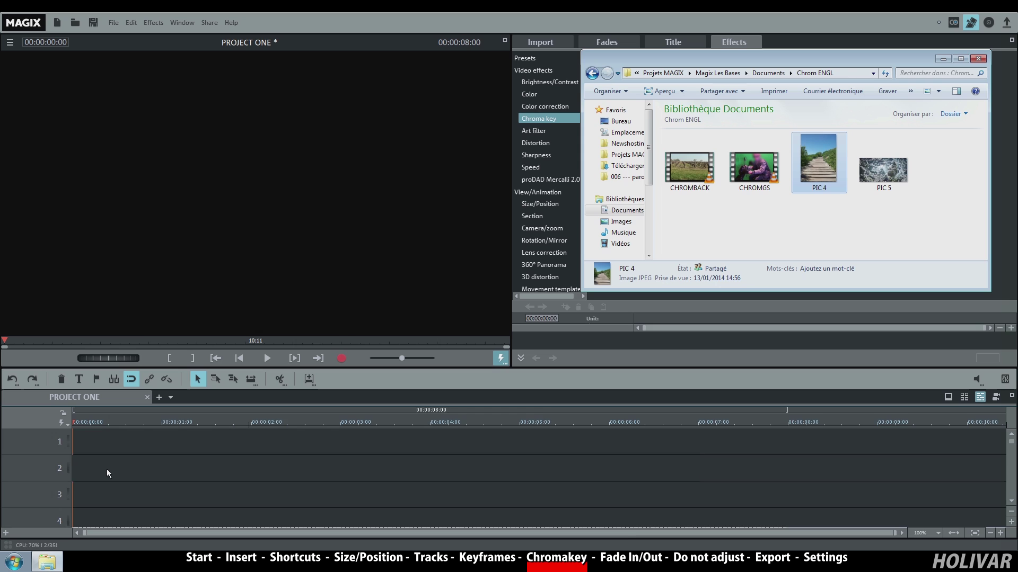
left_click(120, 469)
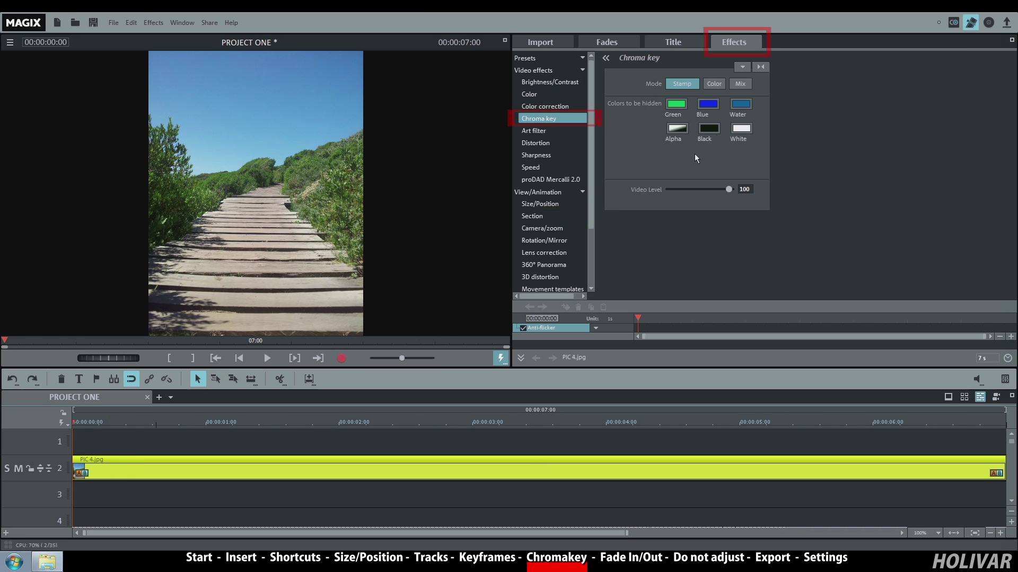
Step: Apply a Chroma key in Color mode that hides PIC 4's blue sky, and raise its threshold value slightly
left_click(714, 84)
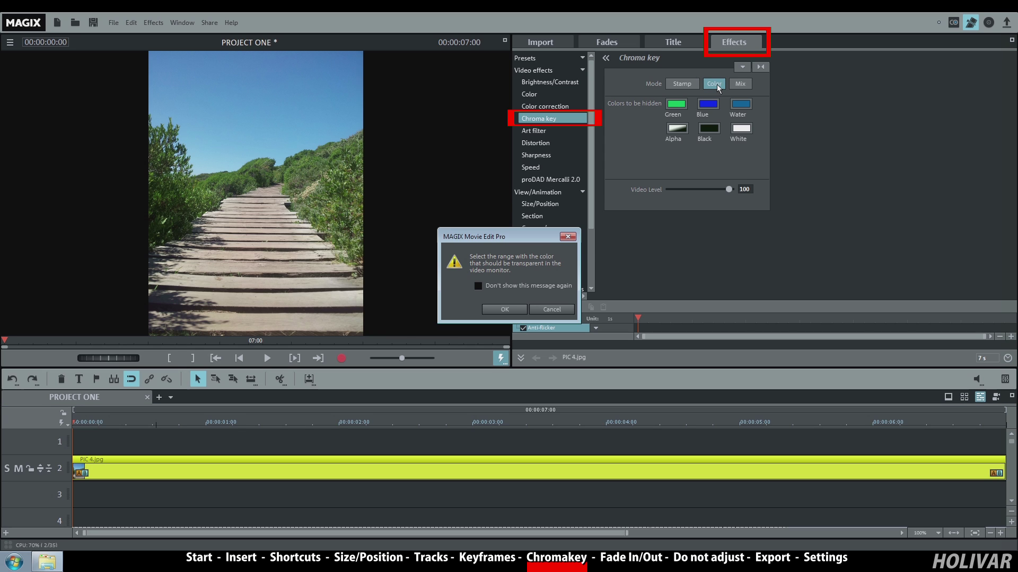
left_click(493, 307)
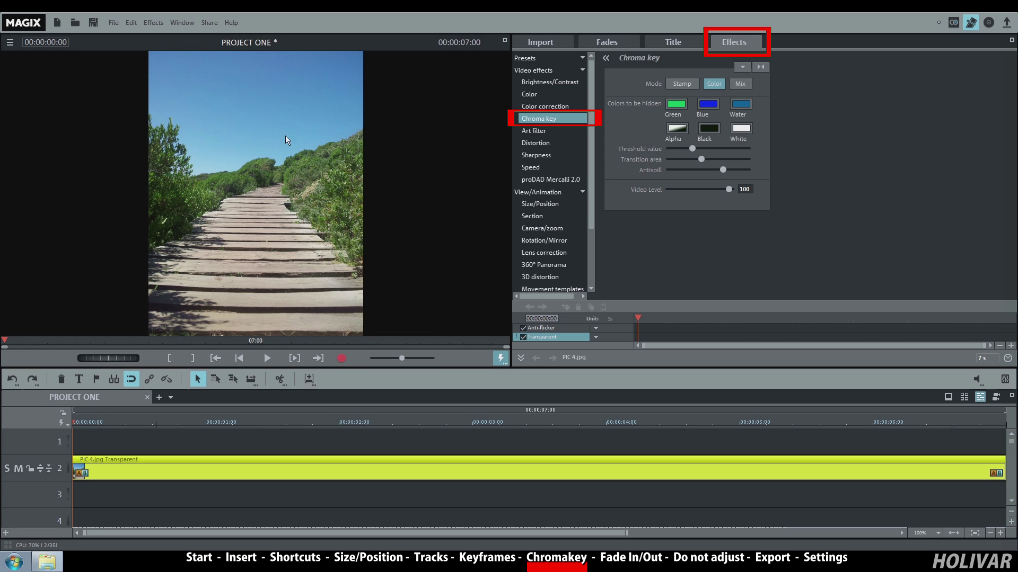
left_click_drag(246, 91, 284, 123)
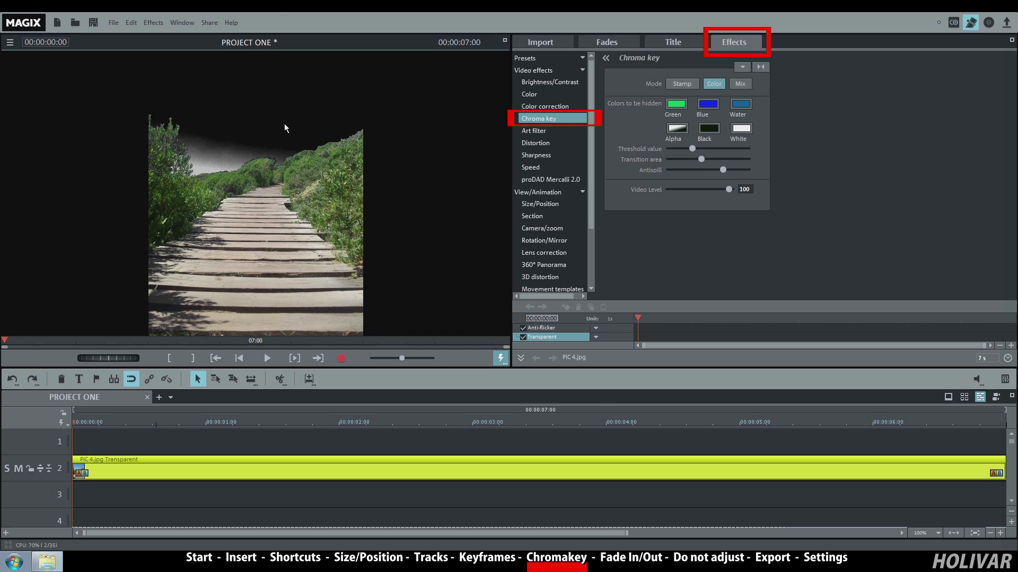
left_click_drag(692, 146, 701, 150)
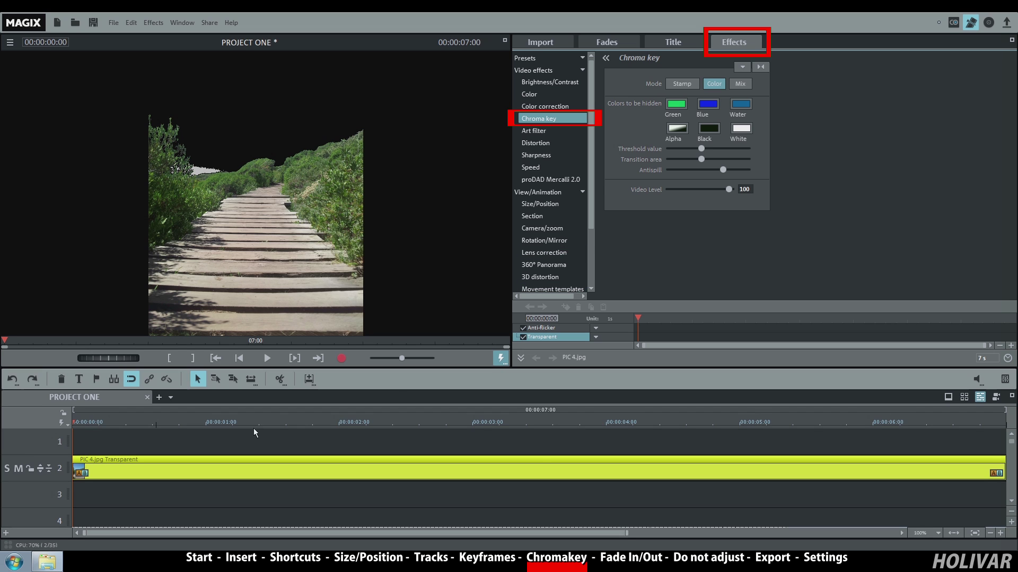
Step: Insert the PIC 5 cloud image at the start of track 1 as background for PIC 4
left_click(56, 562)
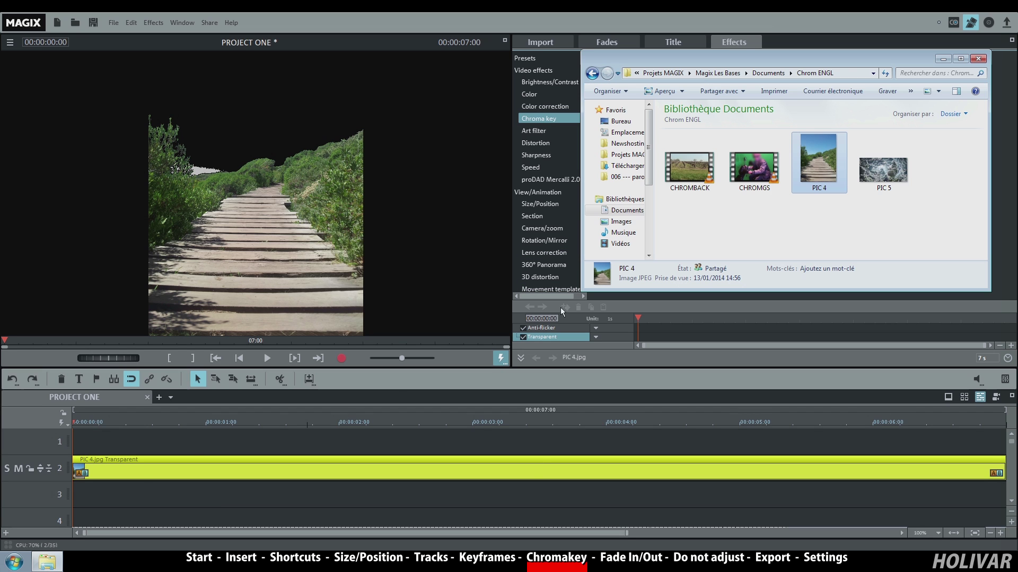
left_click_drag(877, 169, 113, 449)
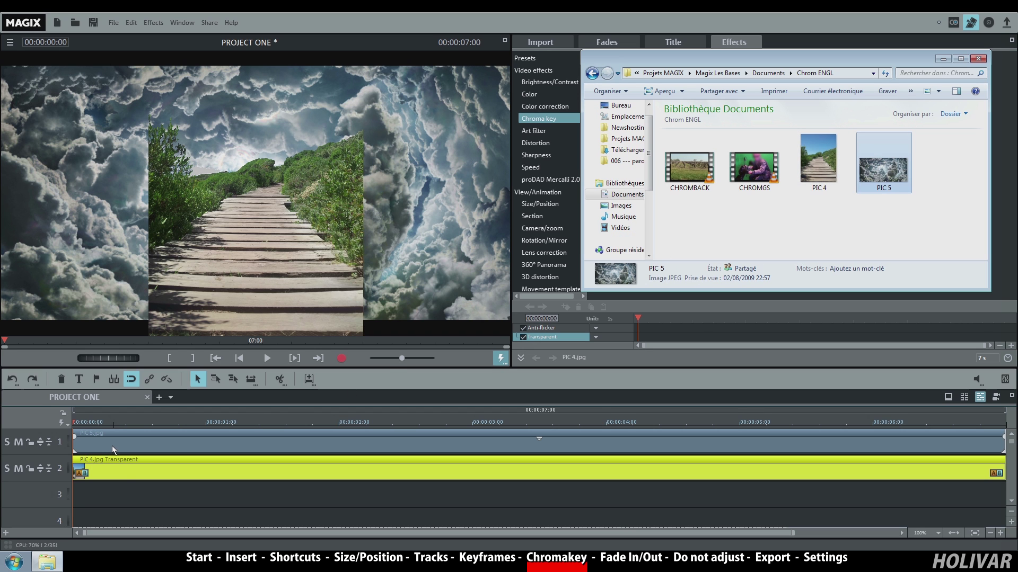
Step: Set PIC 4's Size/Position zoom to 250 and move the image down in the frame
left_click(121, 472)
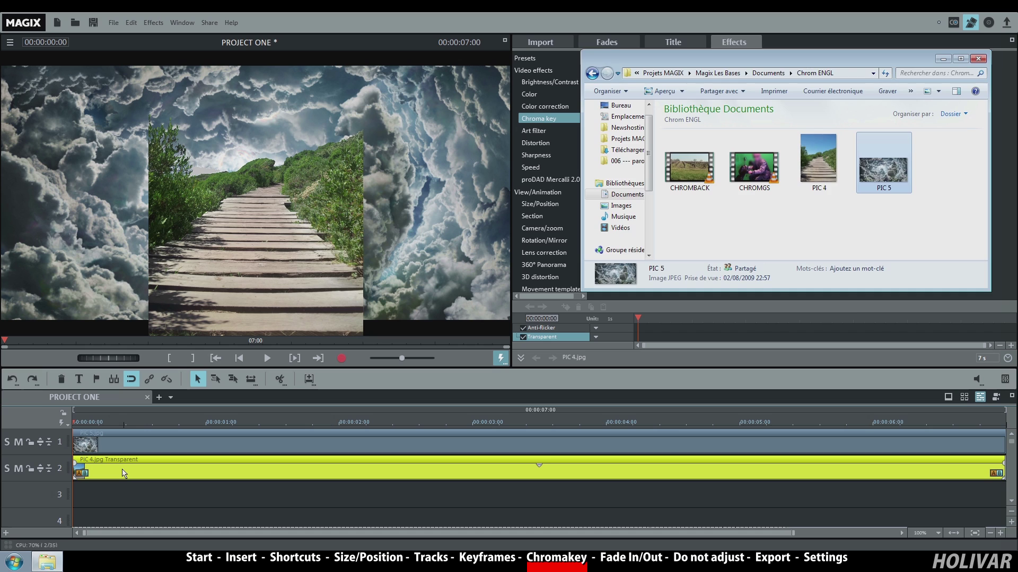
left_click(121, 473)
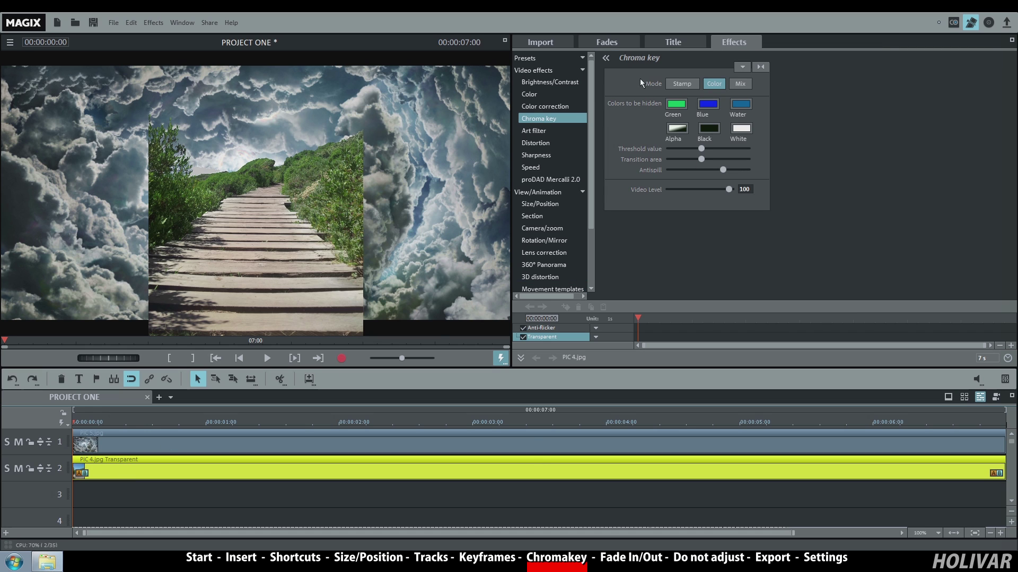
left_click(544, 203)
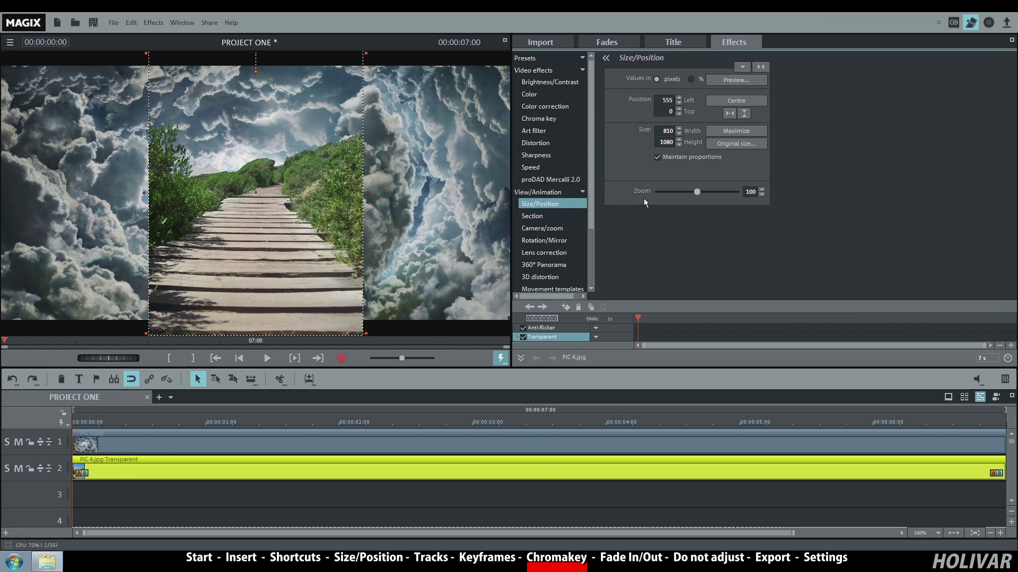
double_click(748, 193)
type("250")
key("Return")
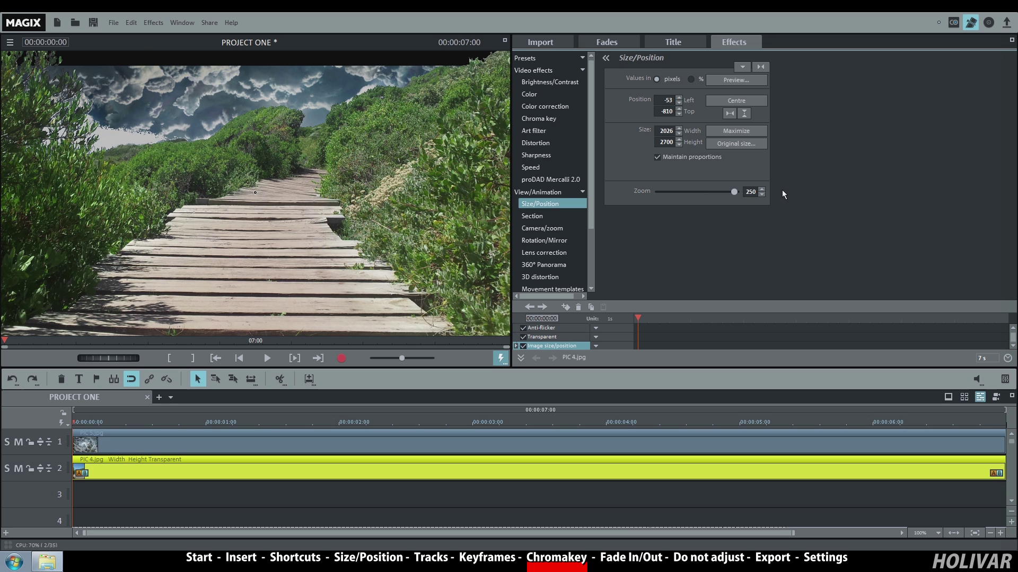
left_click_drag(406, 130, 397, 206)
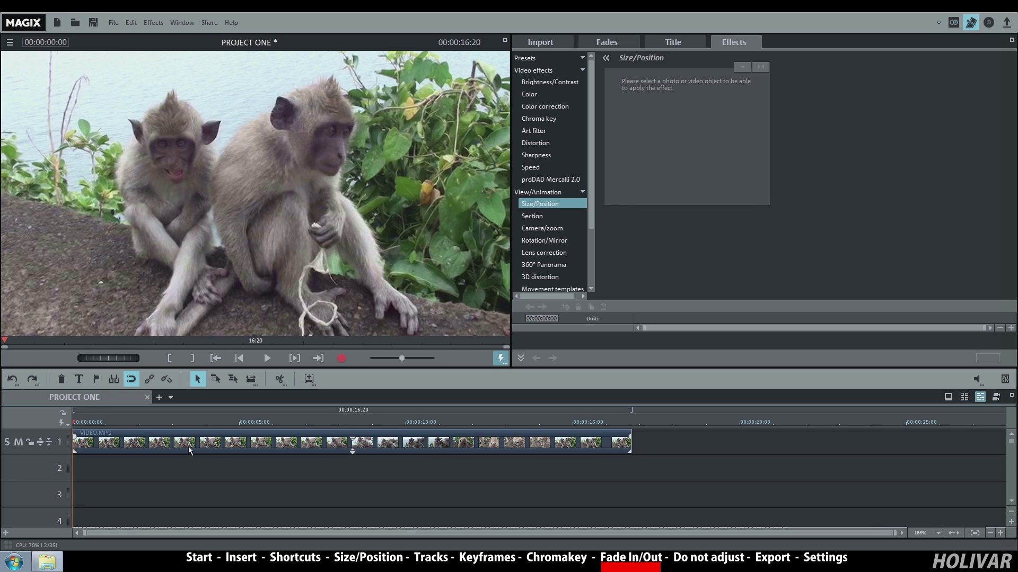
Step: Add a fade-in of about 5 seconds to VIDEO.MPG and play it back from the start
left_click(189, 446)
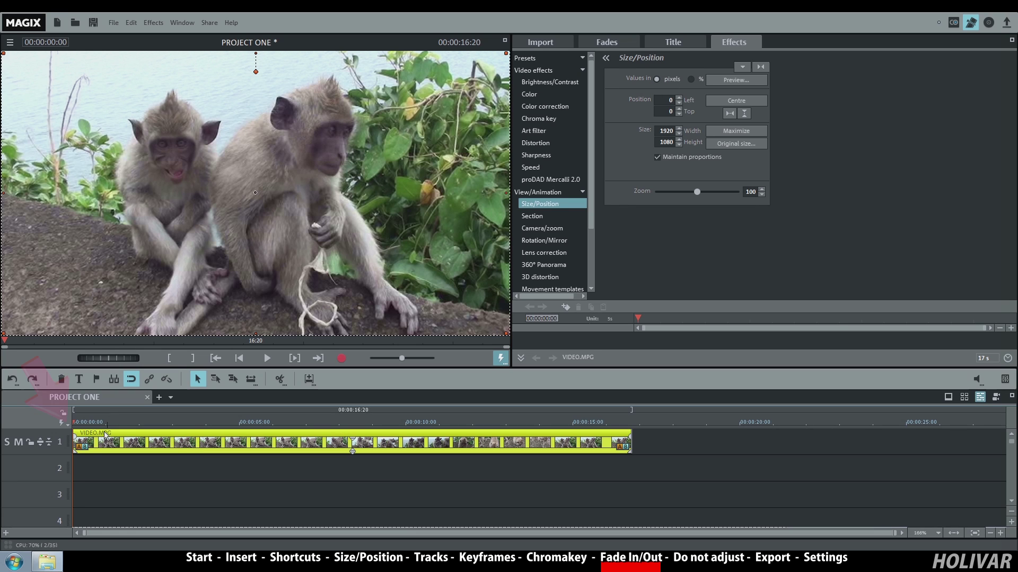
left_click_drag(76, 438, 249, 440)
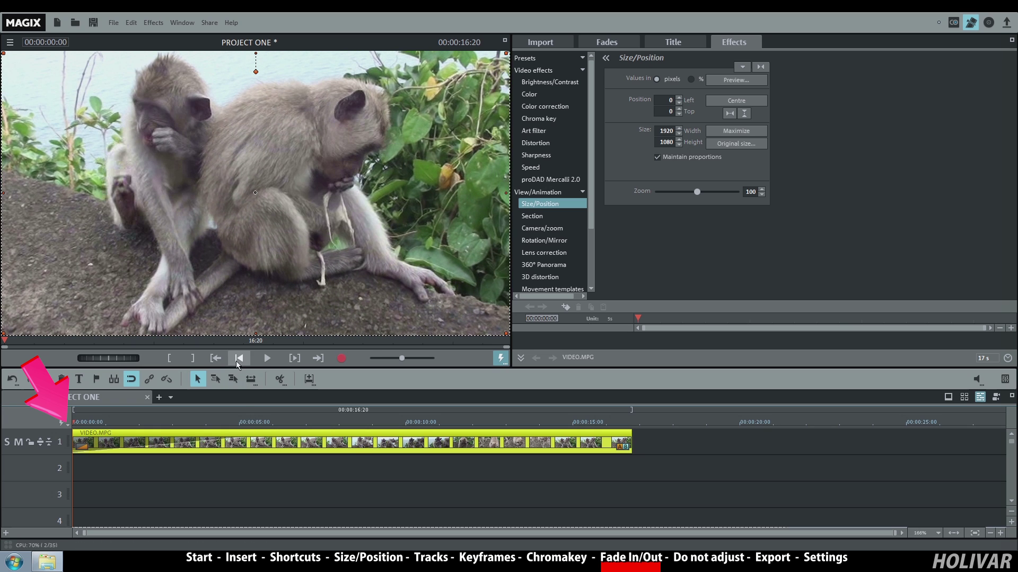
left_click(265, 360)
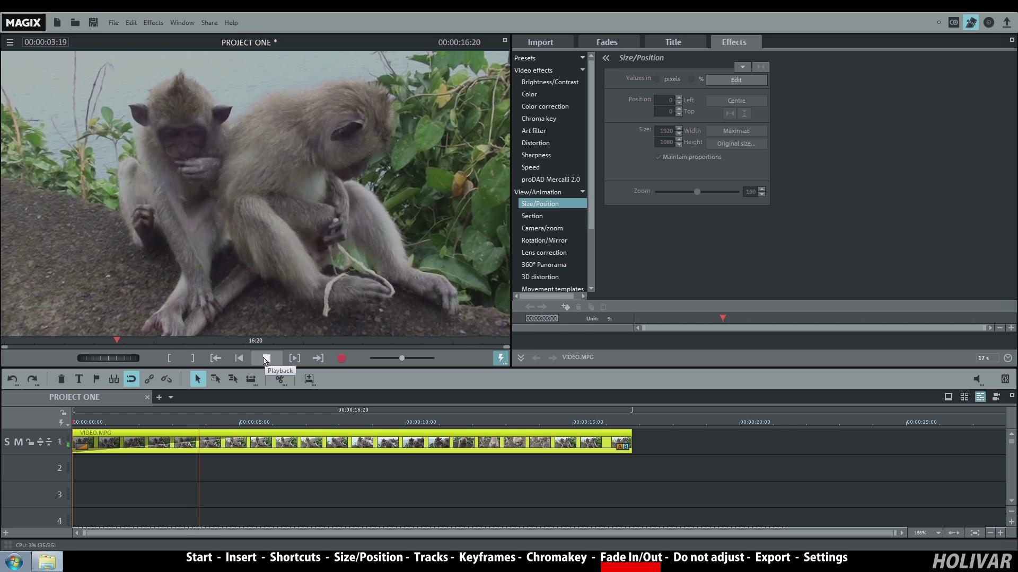
left_click(266, 359)
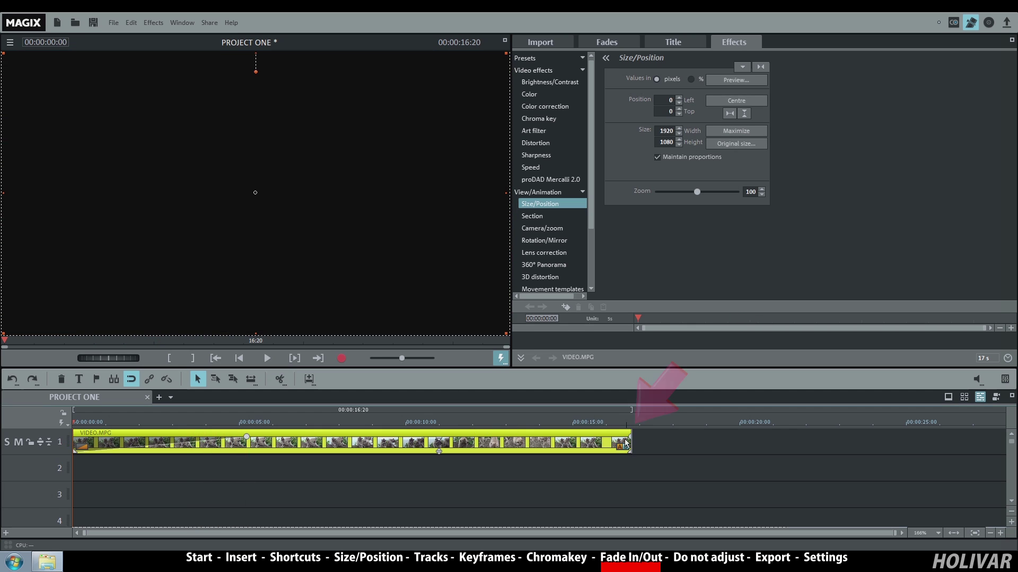
Step: Add a fade-out of about 5.5 seconds to VIDEO.MPG and play back from 00:00:09:13 to check it
left_click_drag(629, 436, 444, 442)
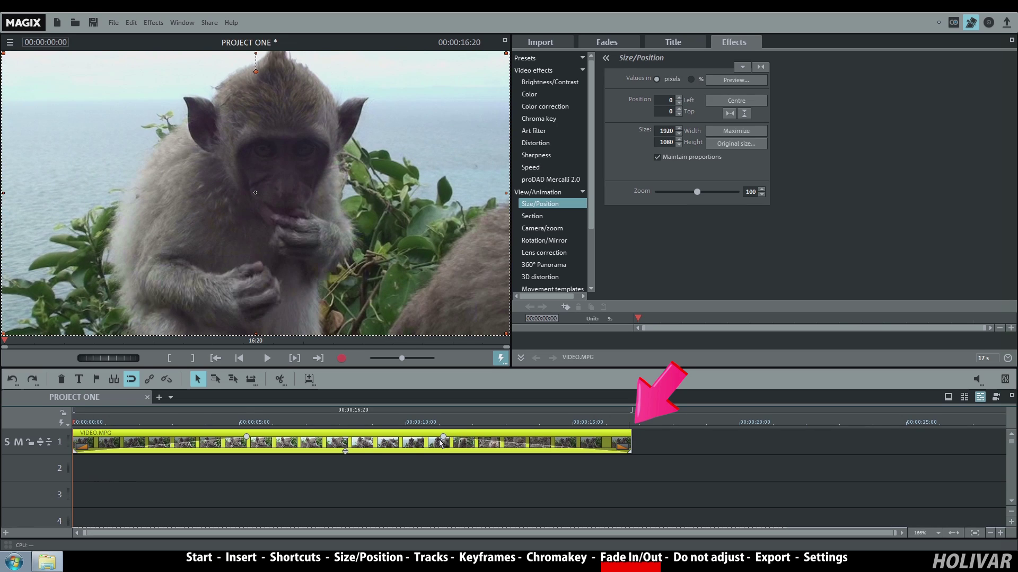
left_click(391, 423)
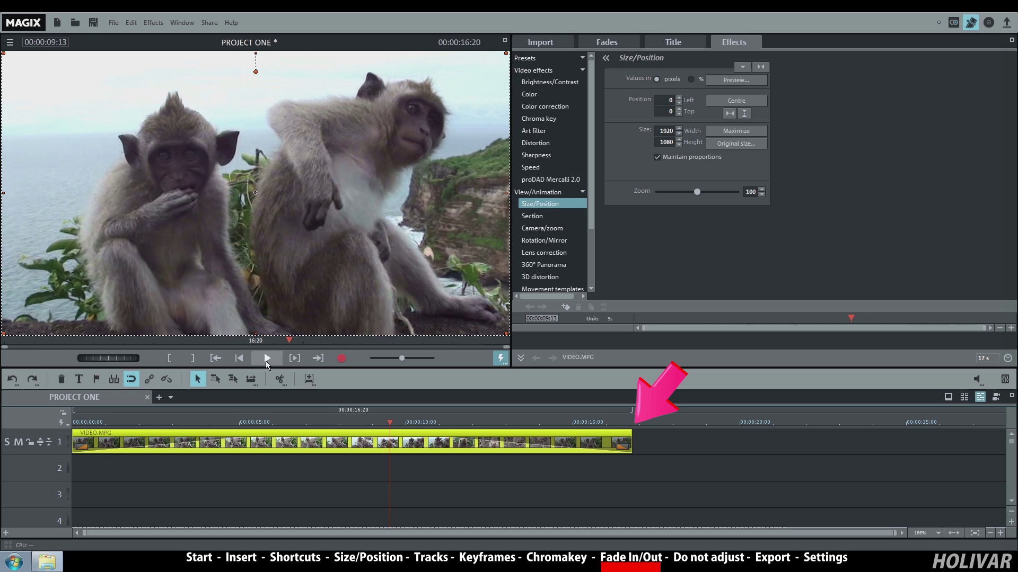
left_click(266, 359)
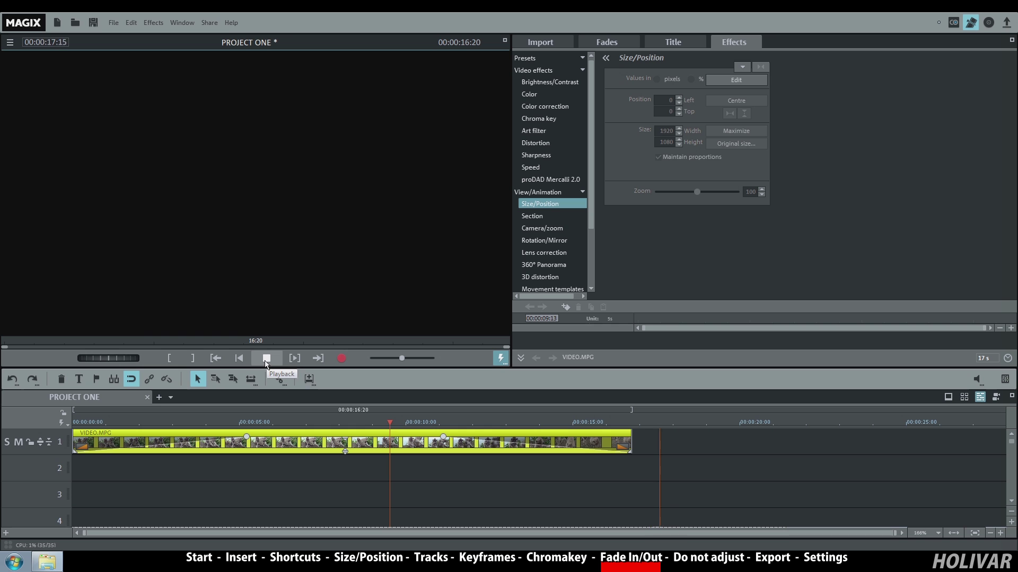
left_click(266, 359)
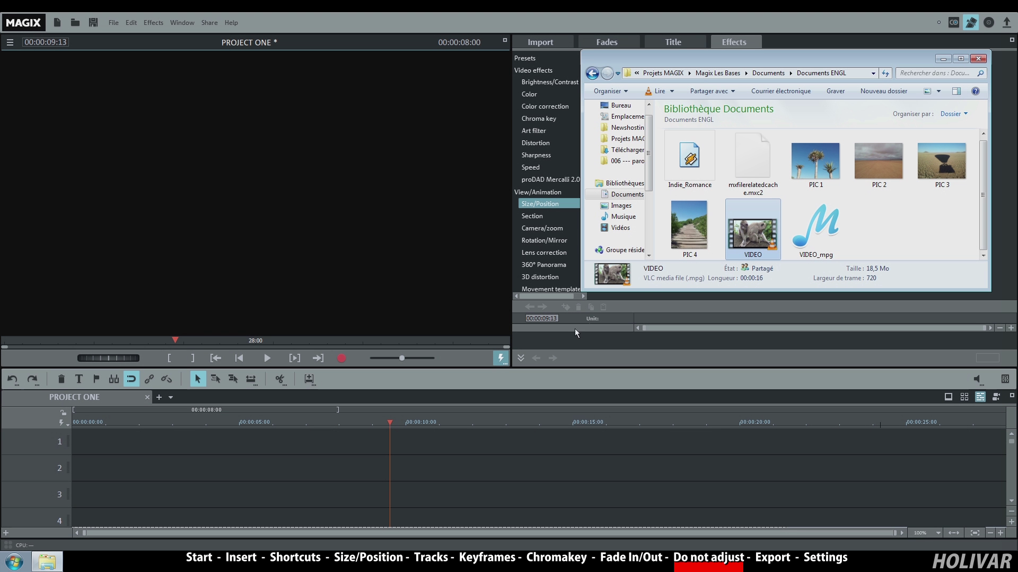
Step: Insert VIDEO.MPG at the start of track 1 without adjusting the movie settings to the file
left_click_drag(344, 420, 107, 442)
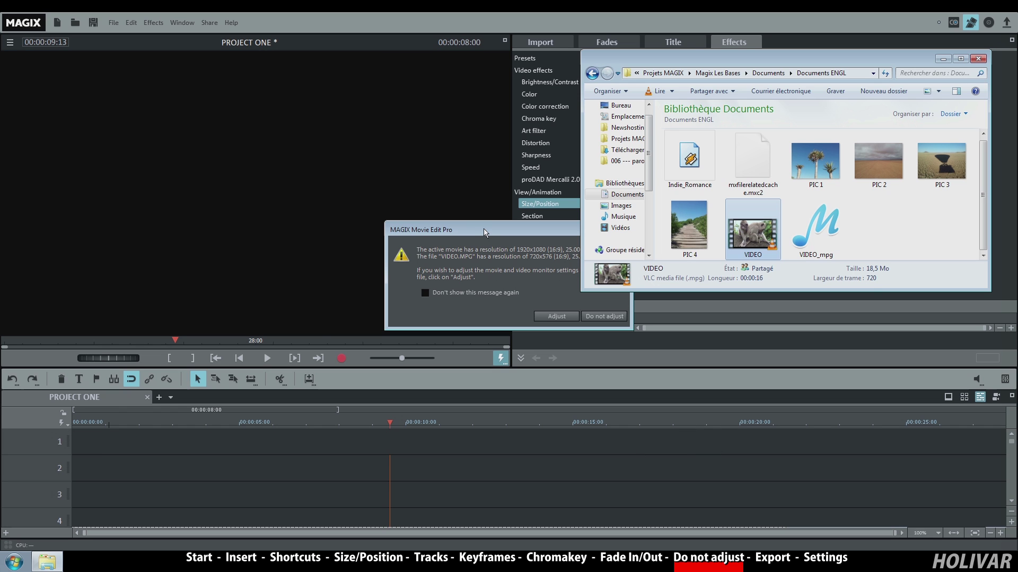
left_click(484, 232)
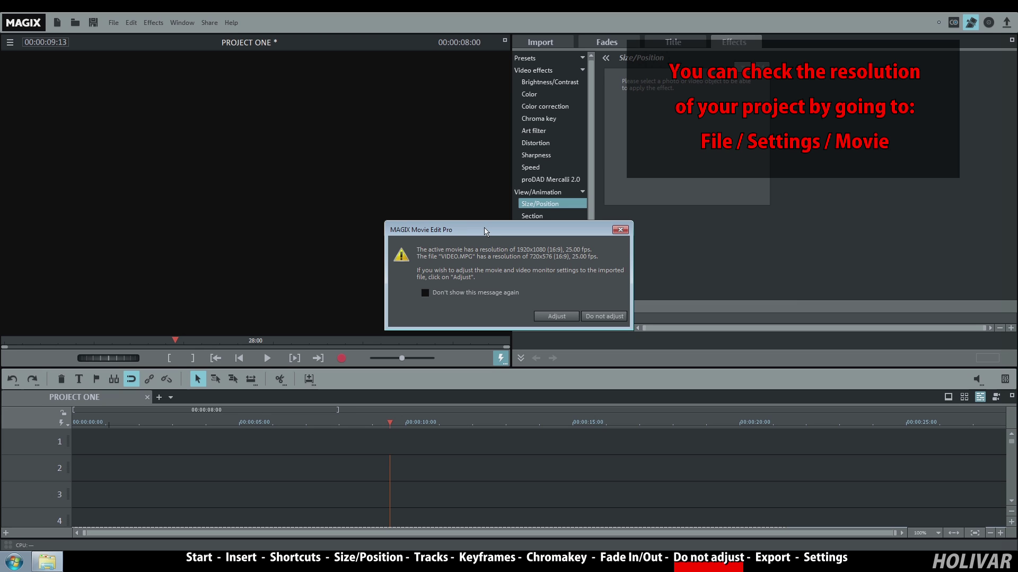
left_click(603, 316)
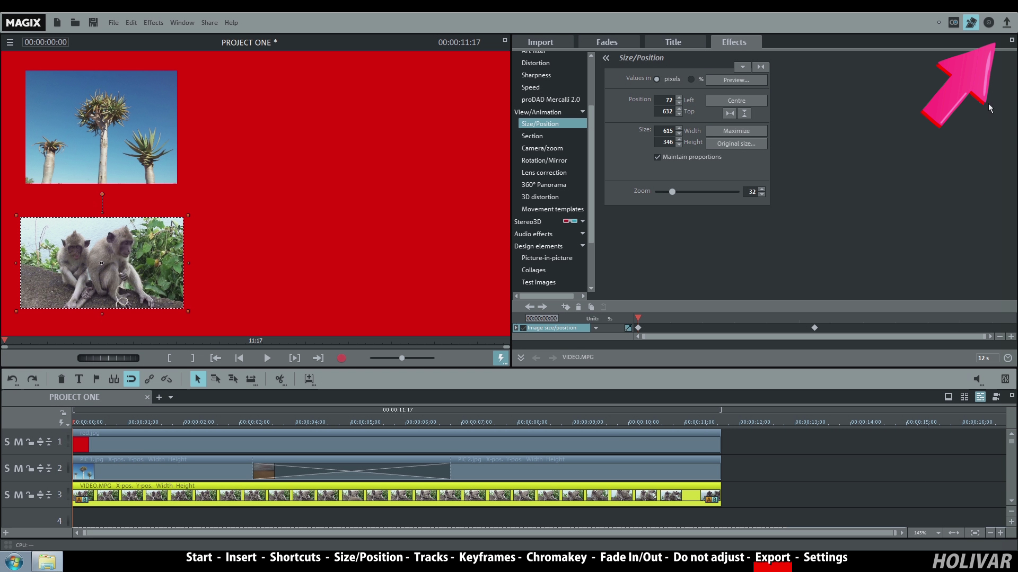
Step: Export the whole movie as a video file in MPEG-4 format named MY VIDEO, with video preview during export
left_click(1005, 27)
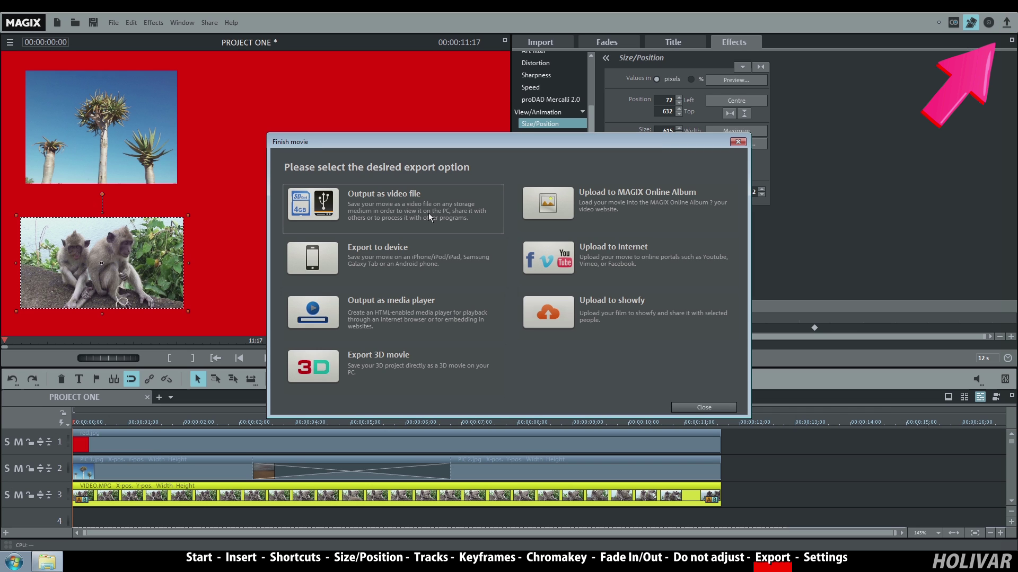
left_click(428, 213)
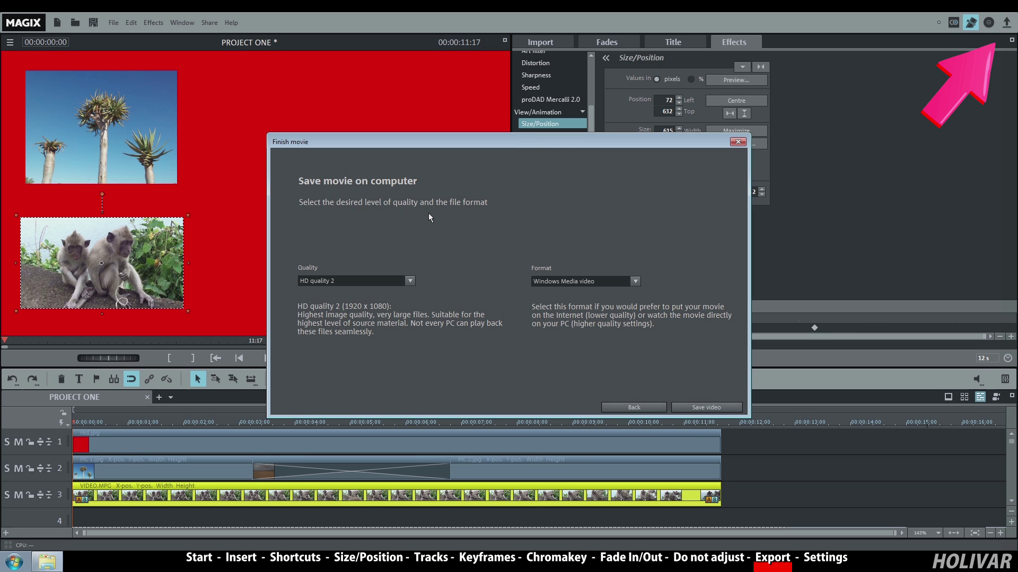
left_click(635, 282)
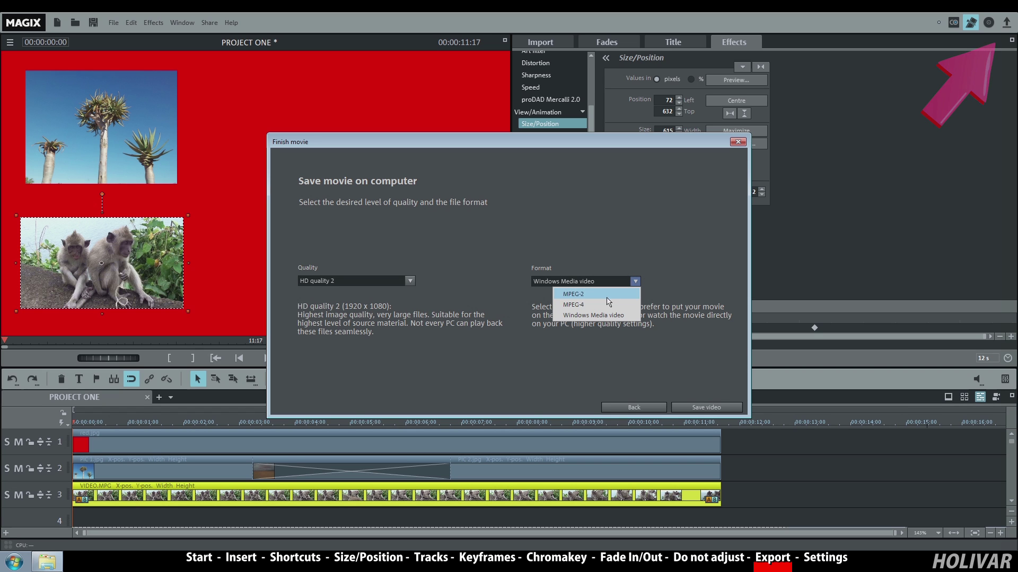
left_click(606, 305)
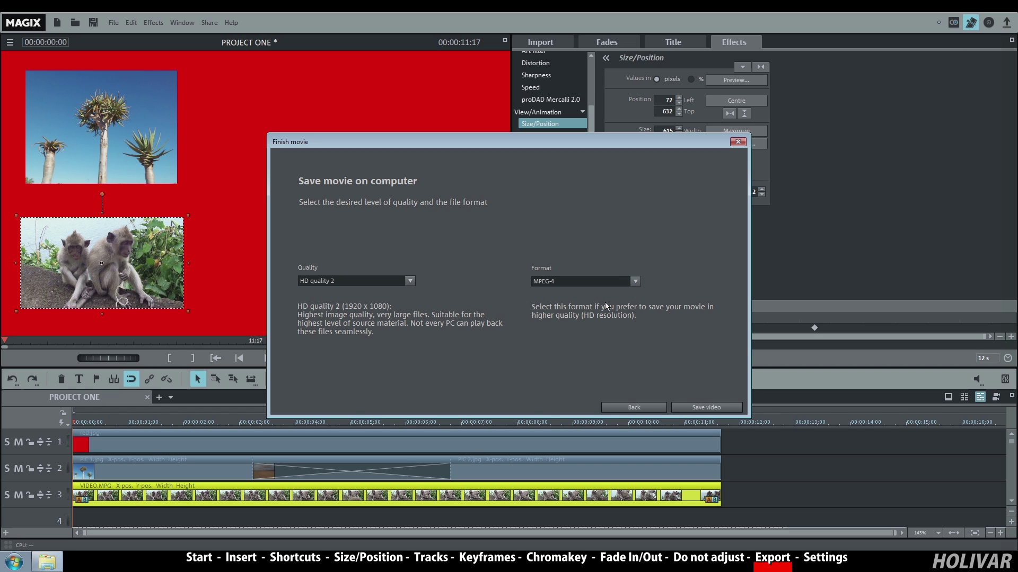
left_click(696, 408)
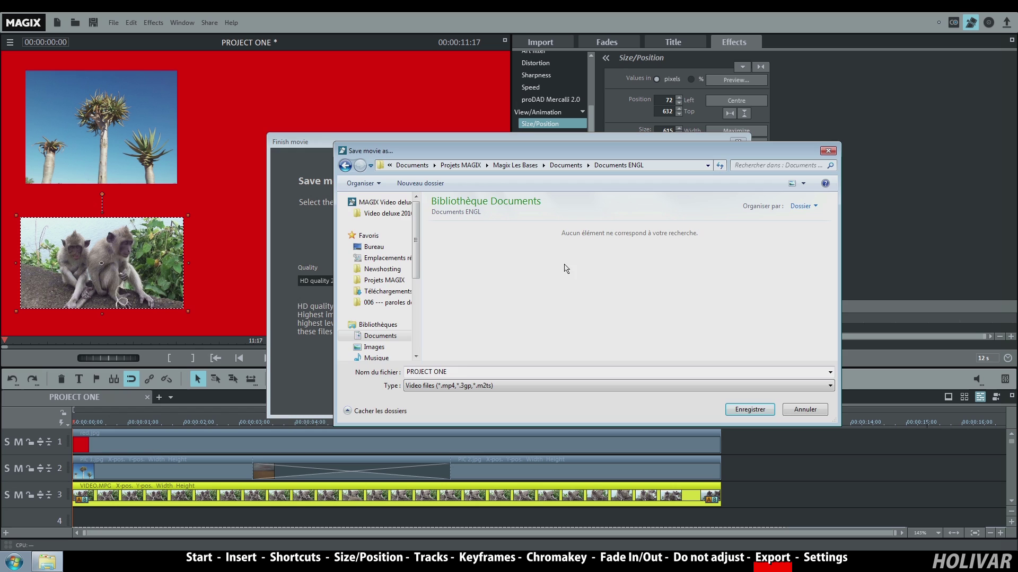
type("MY VIDEO")
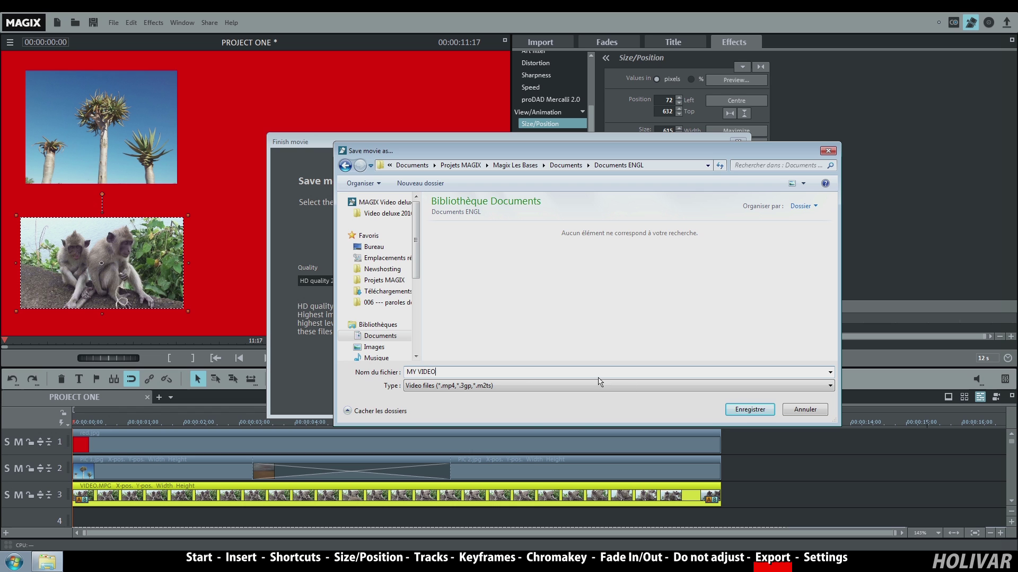
left_click(749, 410)
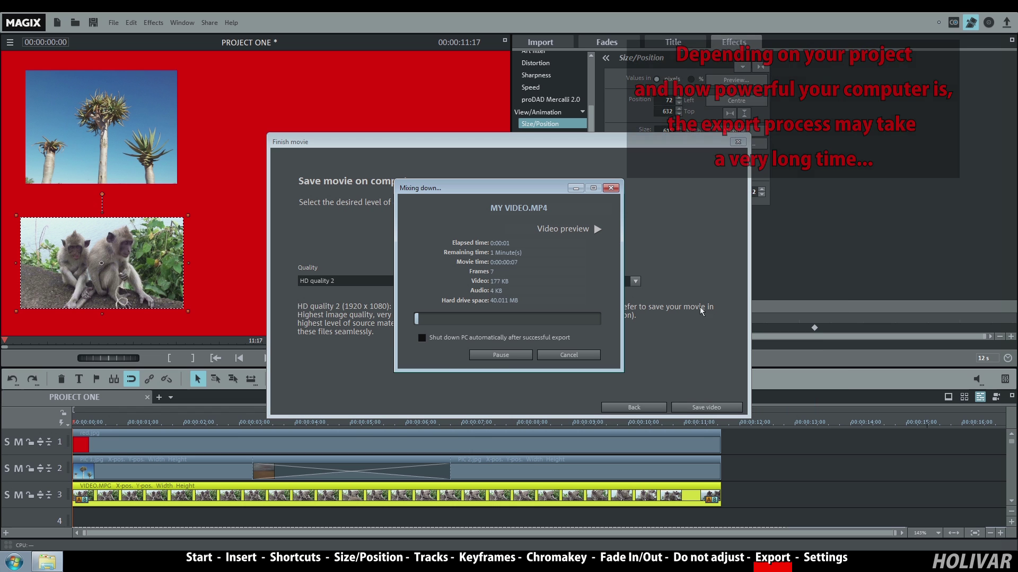
left_click(598, 228)
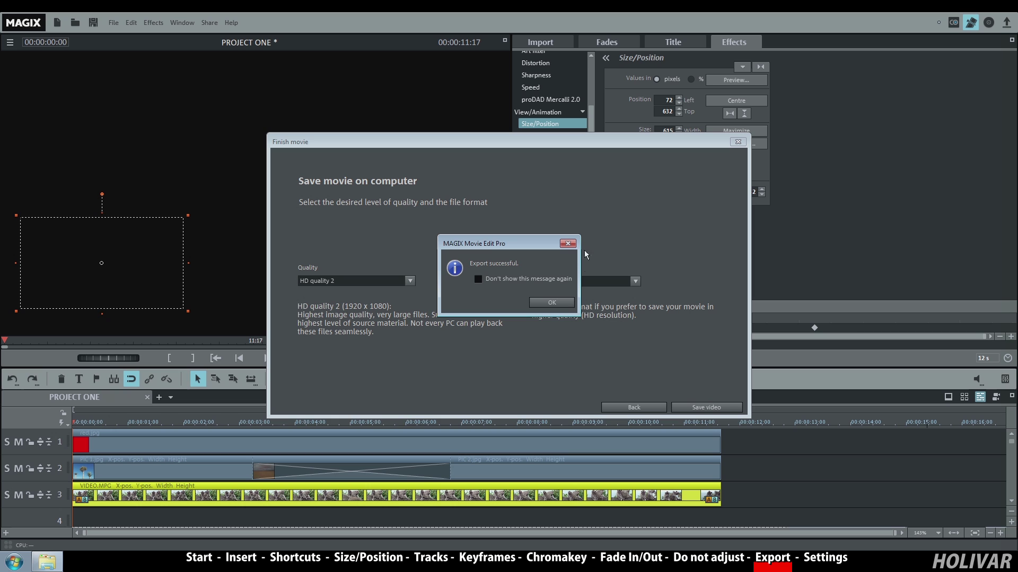
left_click(553, 301)
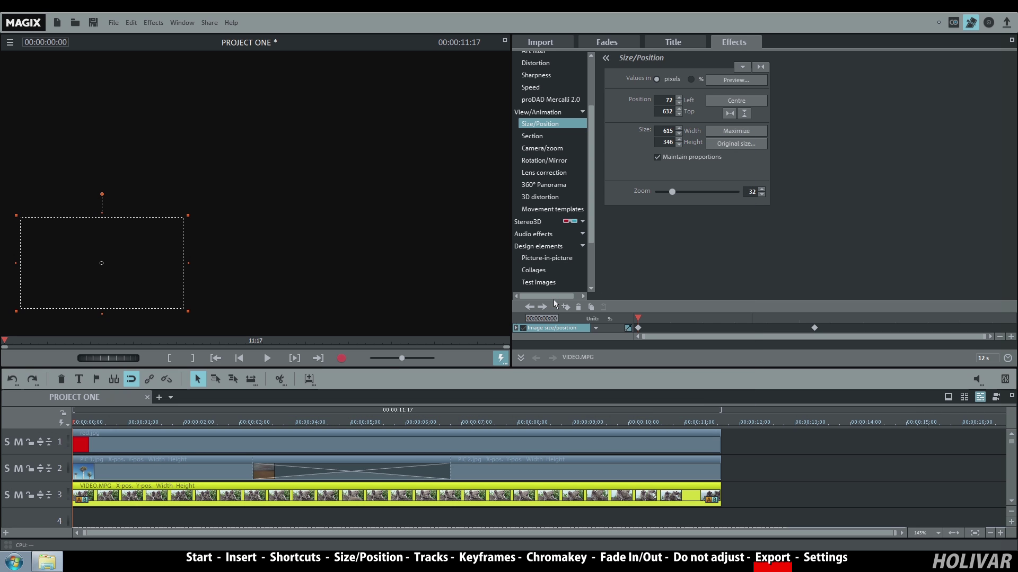
Step: Set the export range on the timeline to start at 00:00:04:22 and end at 00:00:10:05
left_click(250, 424)
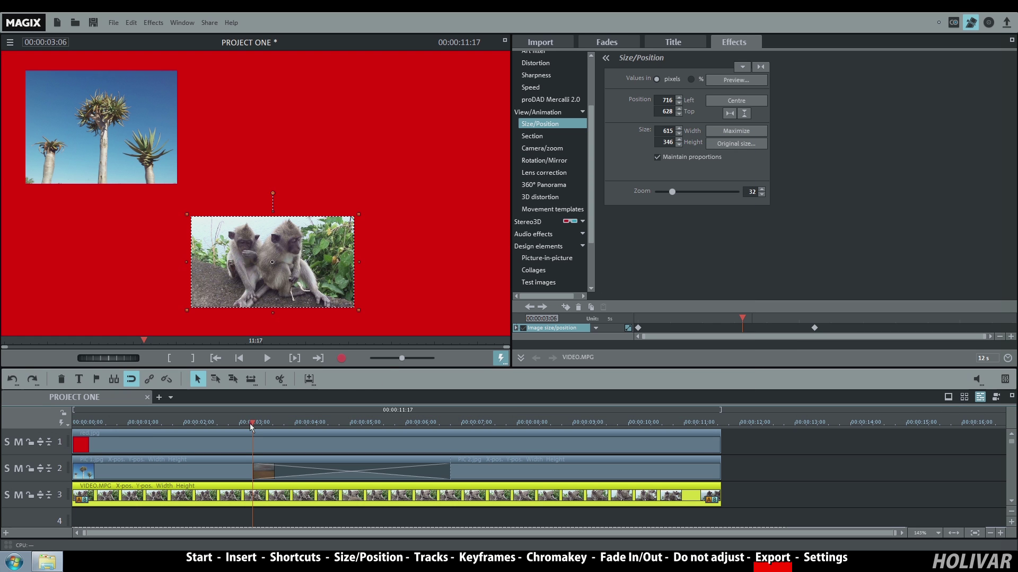
left_click(262, 424)
left_click_drag(262, 424, 342, 424)
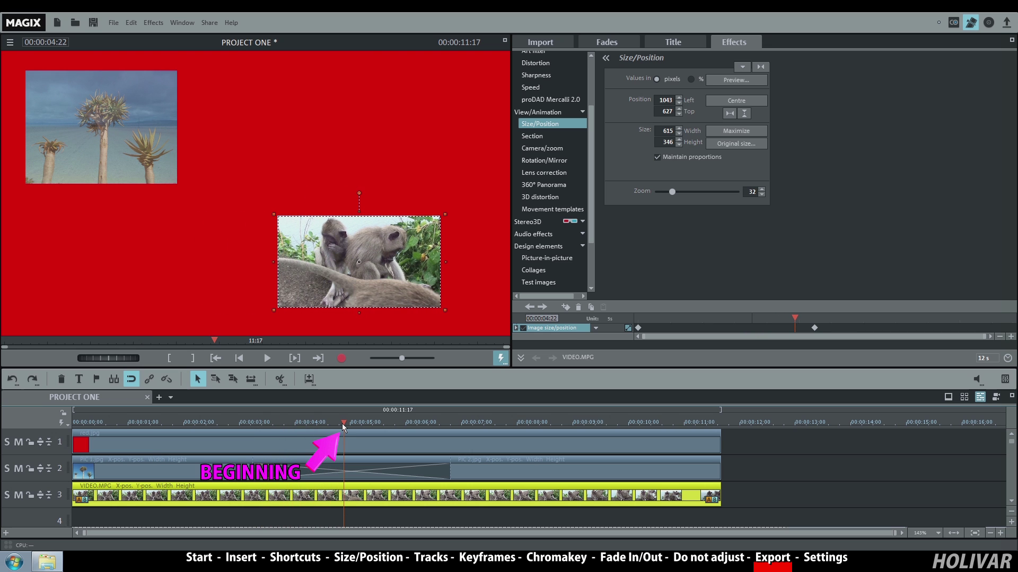
left_click(168, 359)
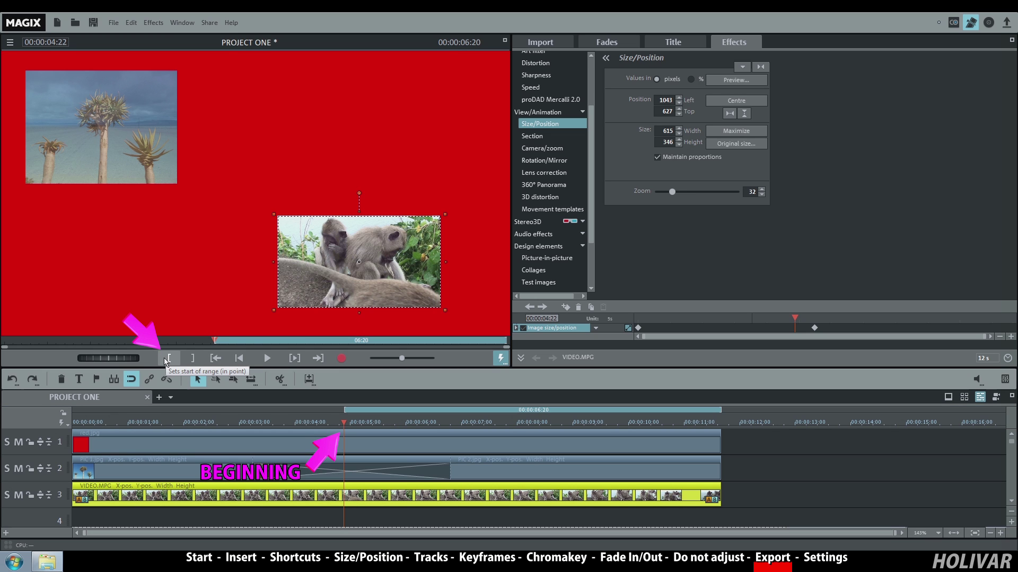
left_click_drag(343, 424, 637, 456)
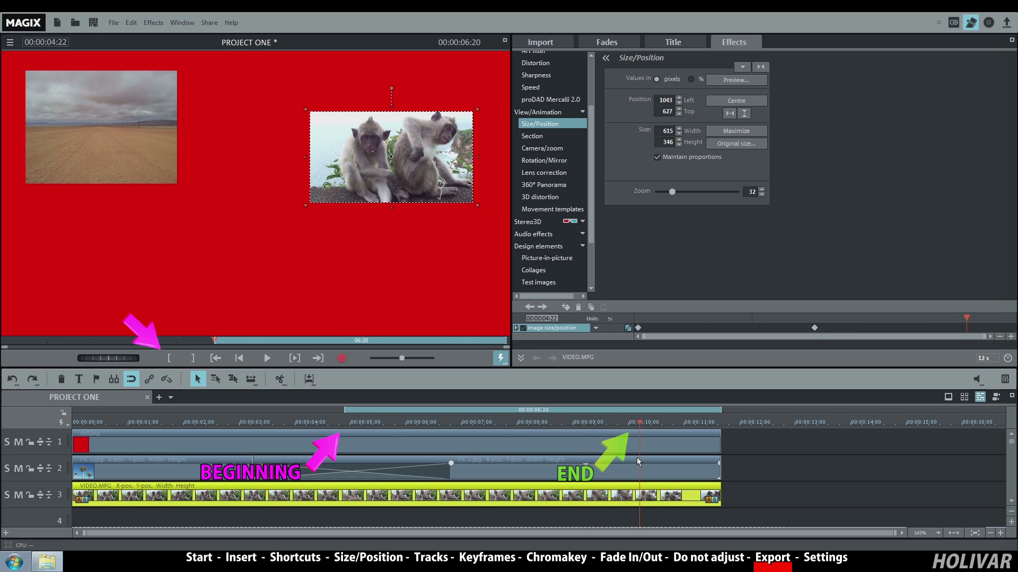
left_click(189, 357)
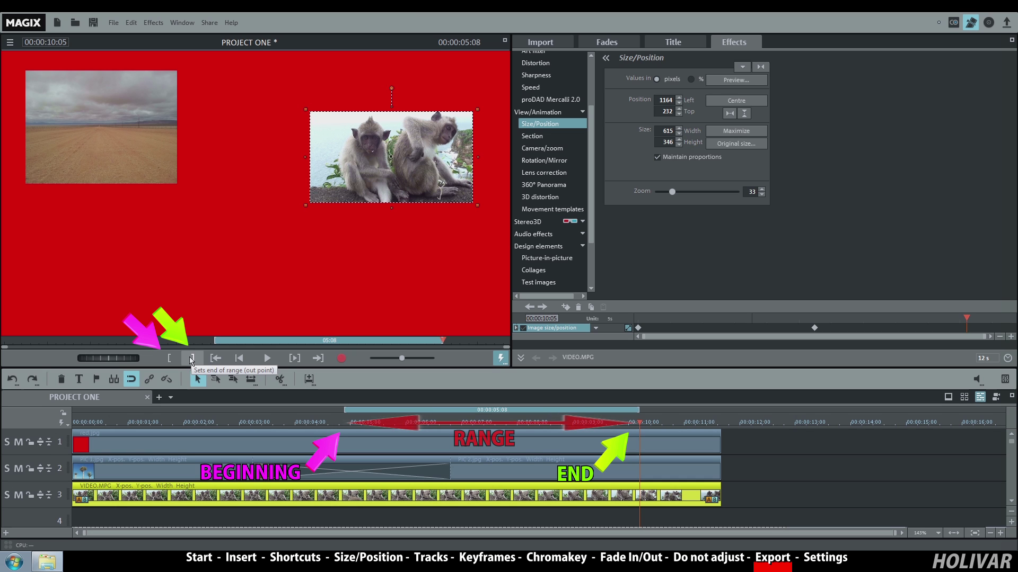
Step: Export the selected range as MPEG-4 using the MP4 FullHD 1920x1080 25p preset, with the file name MY VIDEO RANGE
left_click(110, 22)
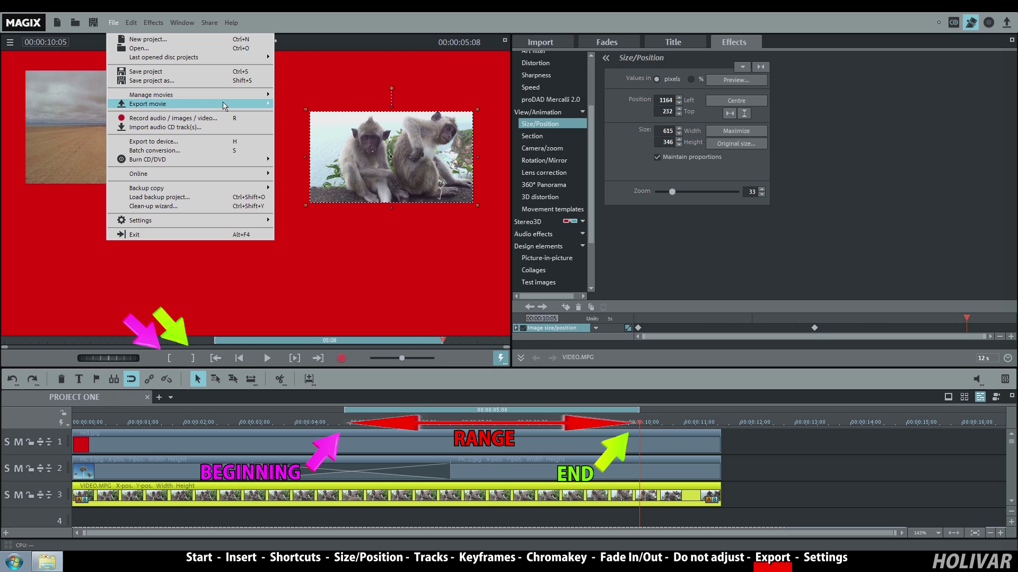
mouse_move(224, 106)
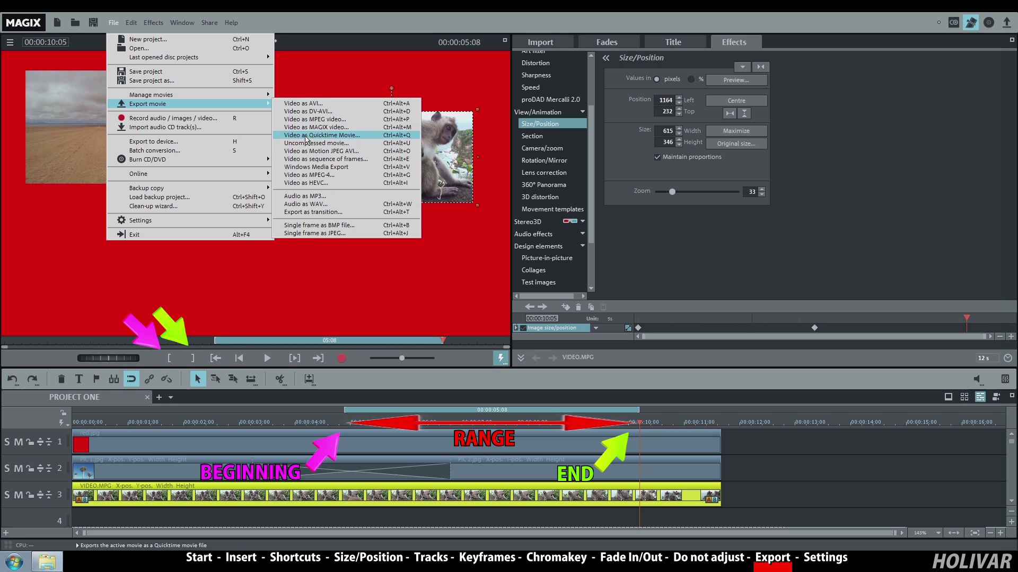
left_click(349, 176)
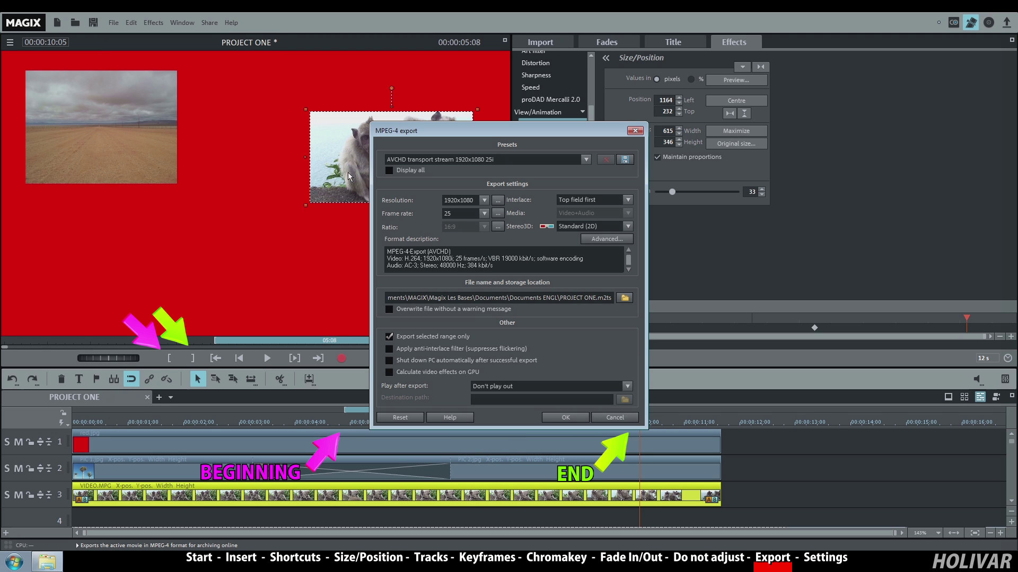
left_click(585, 159)
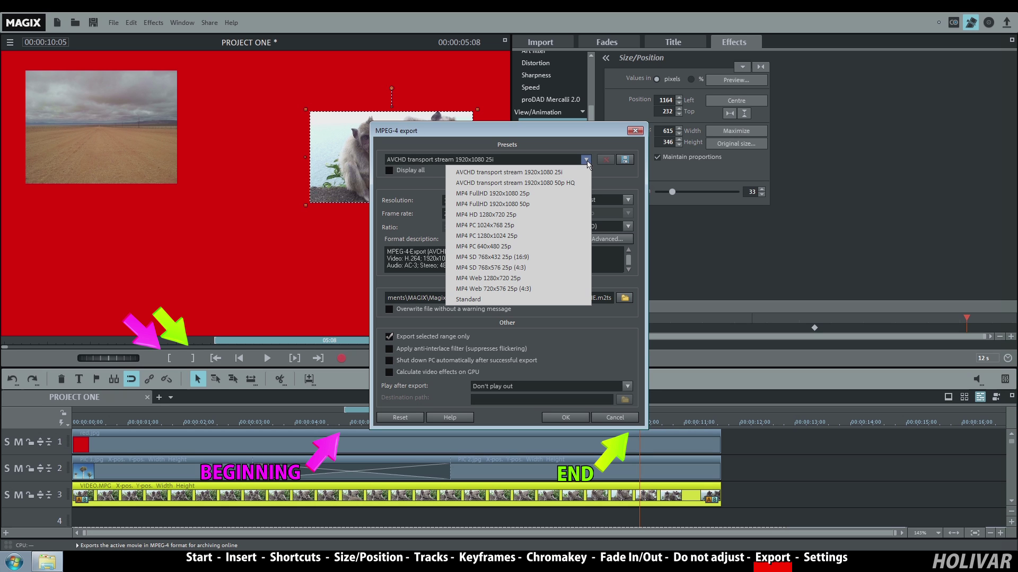
left_click(568, 197)
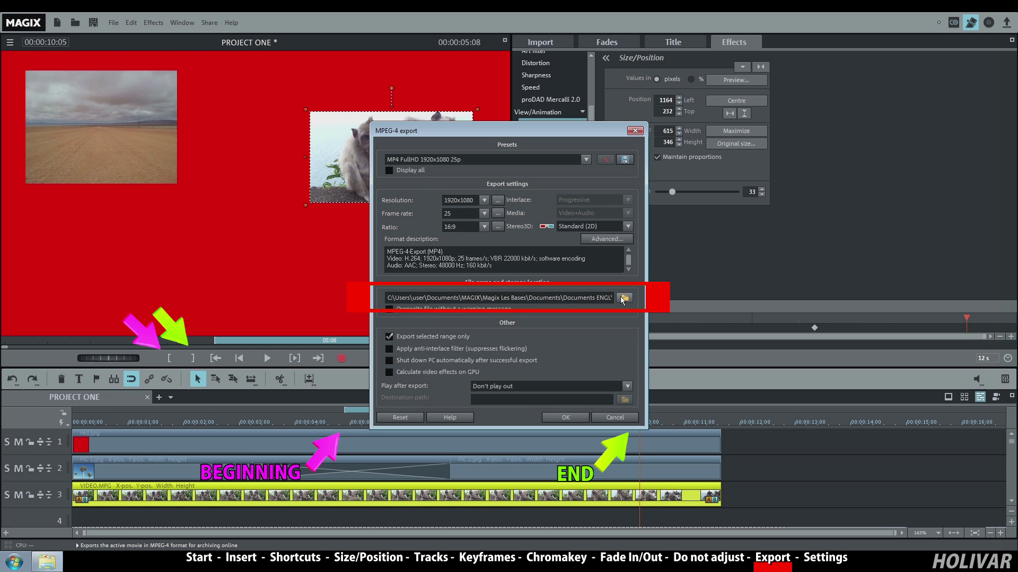
mouse_move(611, 298)
left_mouse_down()
mouse_move(565, 299)
mouse_move(597, 300)
left_mouse_up()
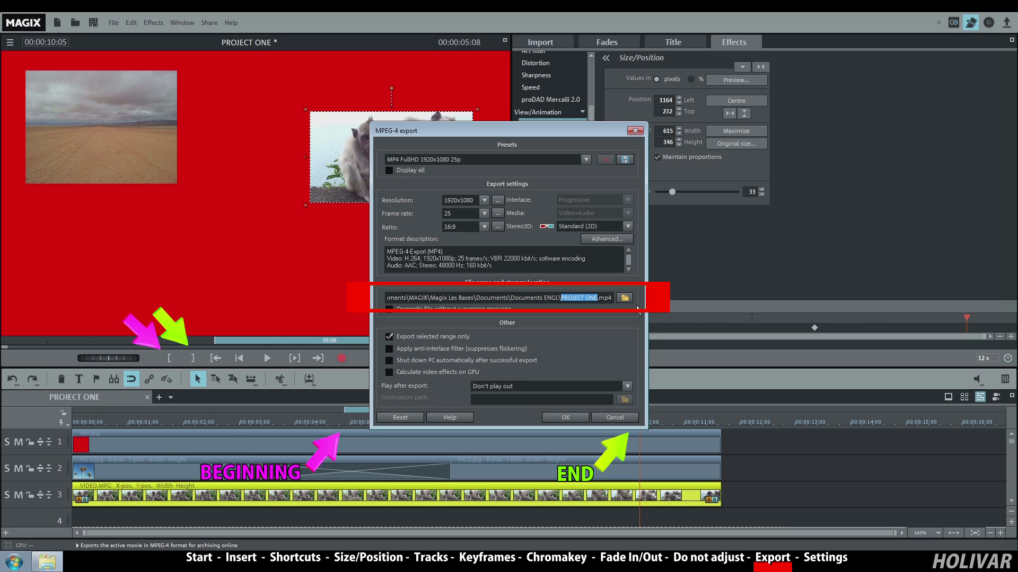
type("MY VIDEO RANG")
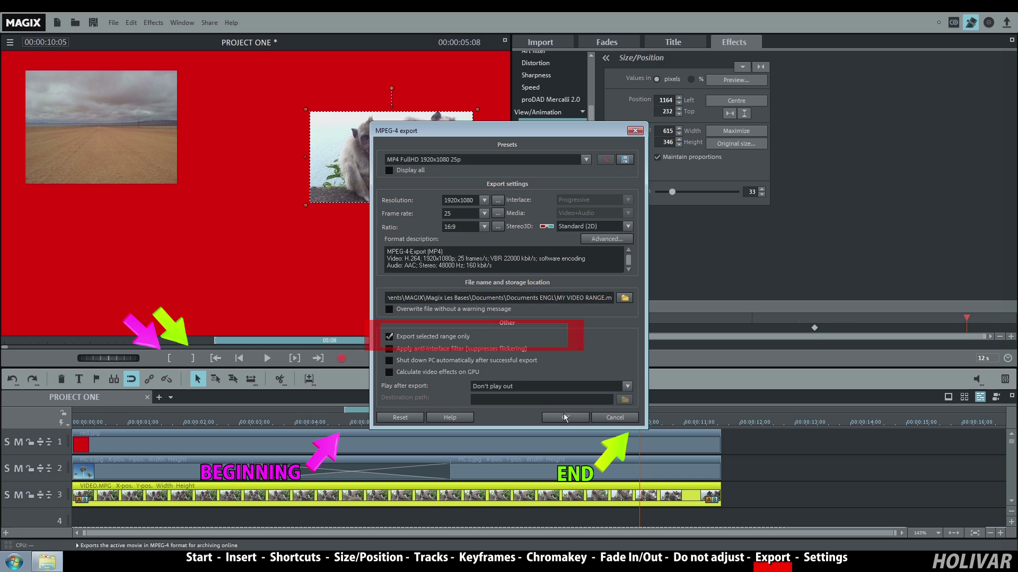
left_click(566, 418)
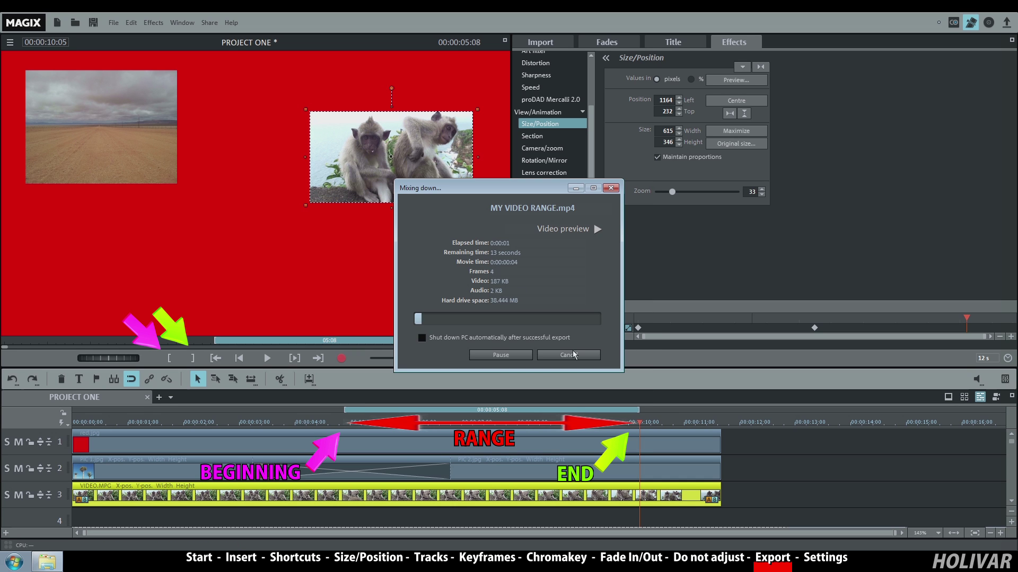
left_click(597, 229)
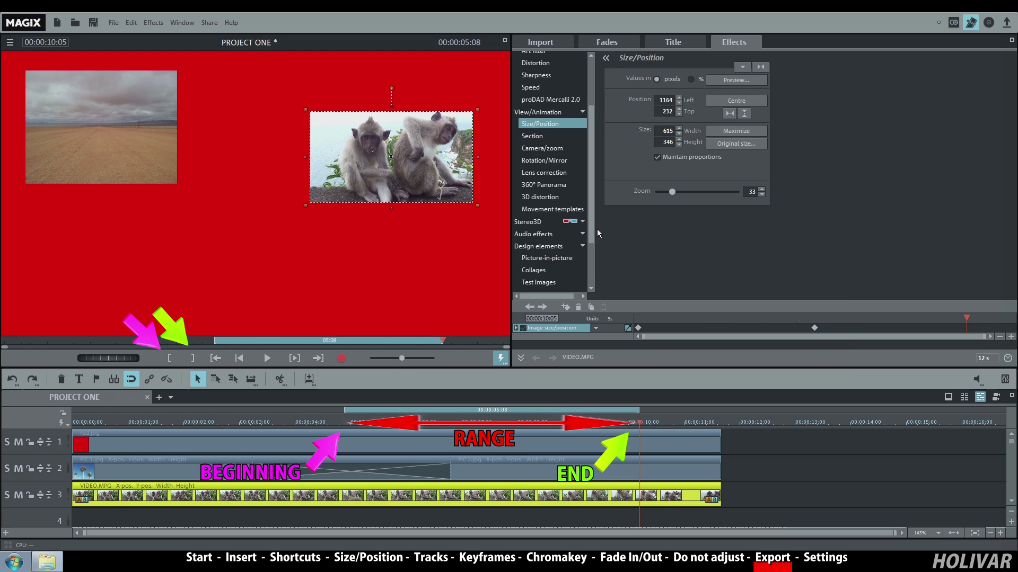
left_click(53, 564)
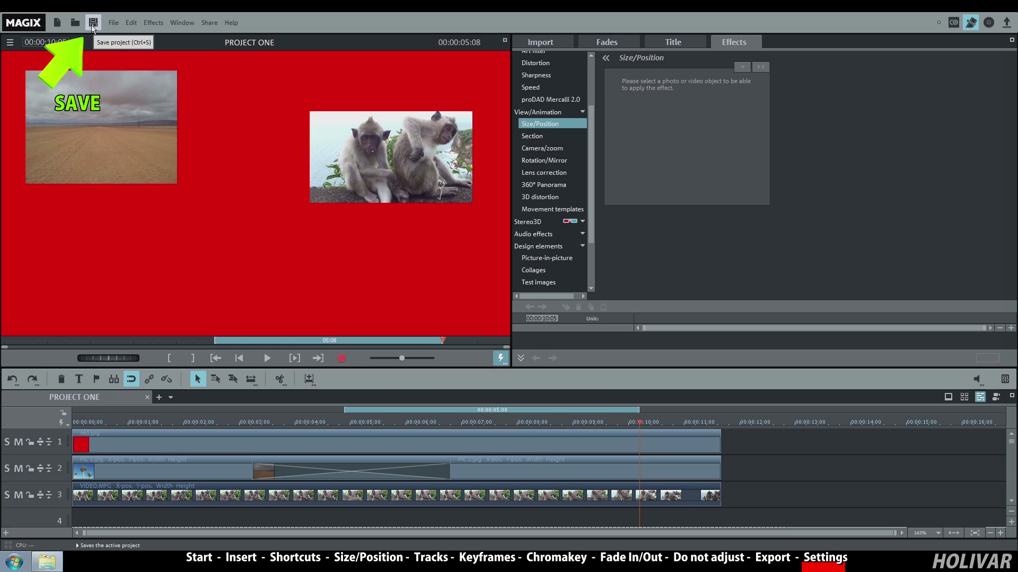
Step: Save a copy of the project under the name PROJECT ONE backup
left_click(111, 23)
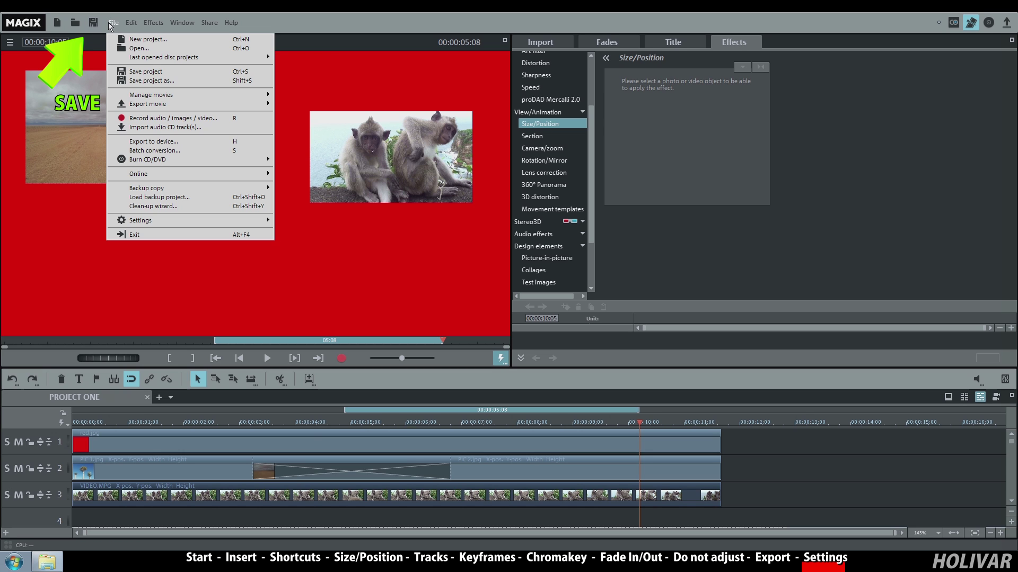
left_click(142, 81)
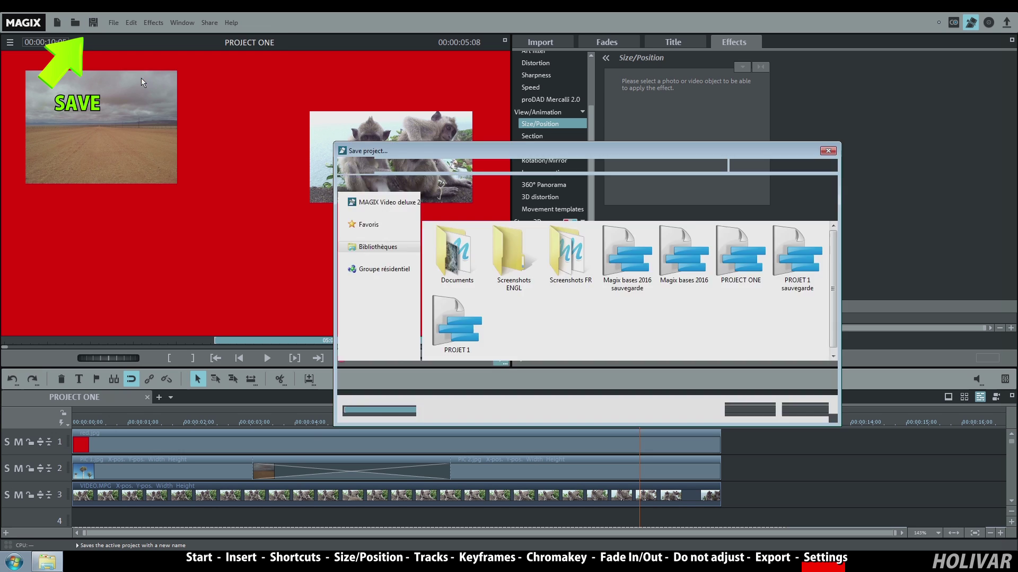
left_click(460, 375)
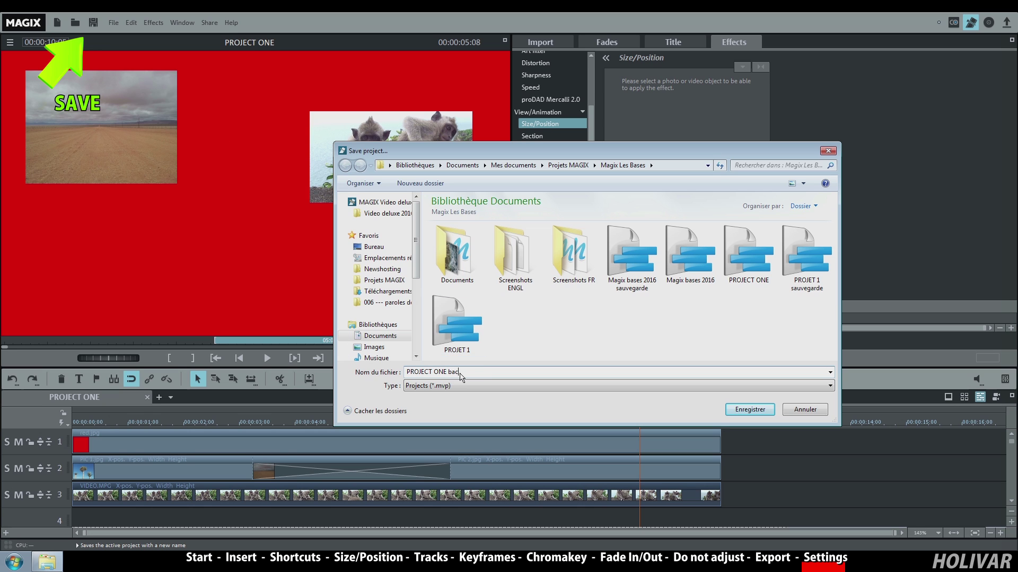
left_click(752, 411)
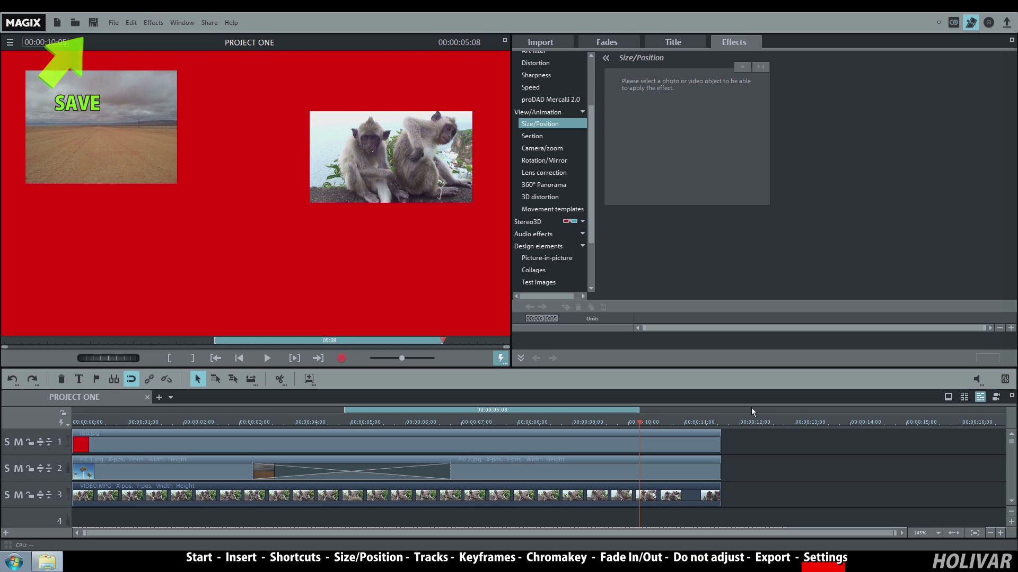
Step: Enlarge the timeline area by shrinking the preview monitor, and make track 3 much taller
left_click_drag(475, 368, 450, 198)
left_click_drag(510, 141, 154, 117)
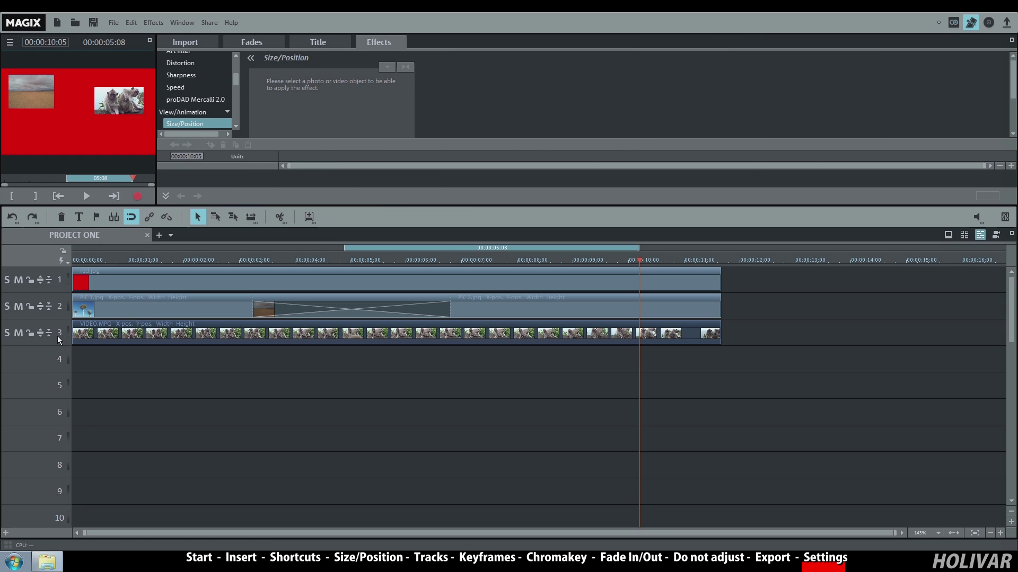
left_click_drag(62, 354, 62, 468)
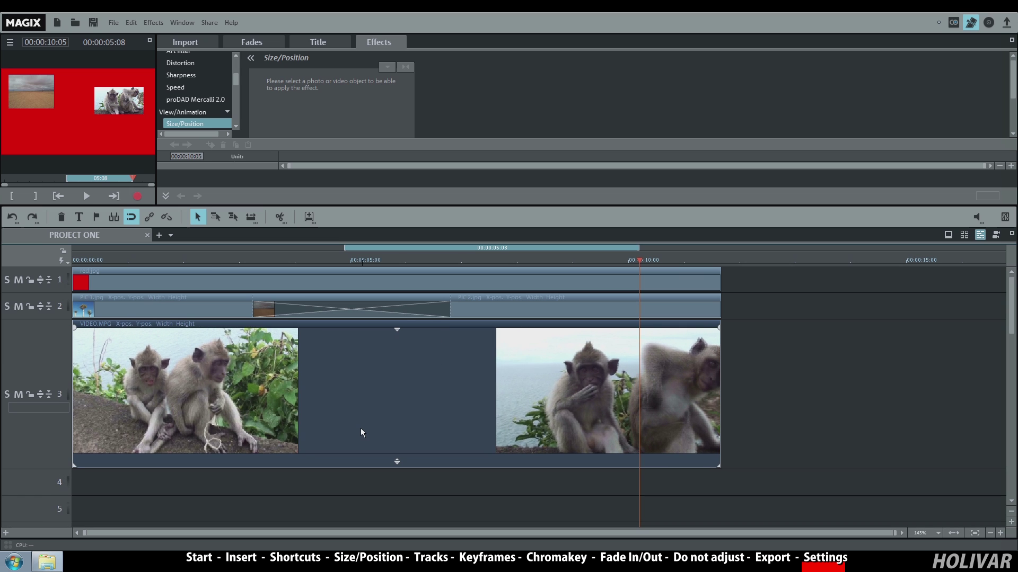
Step: Reset all program settings to their defaults and let the program restart
left_click(114, 23)
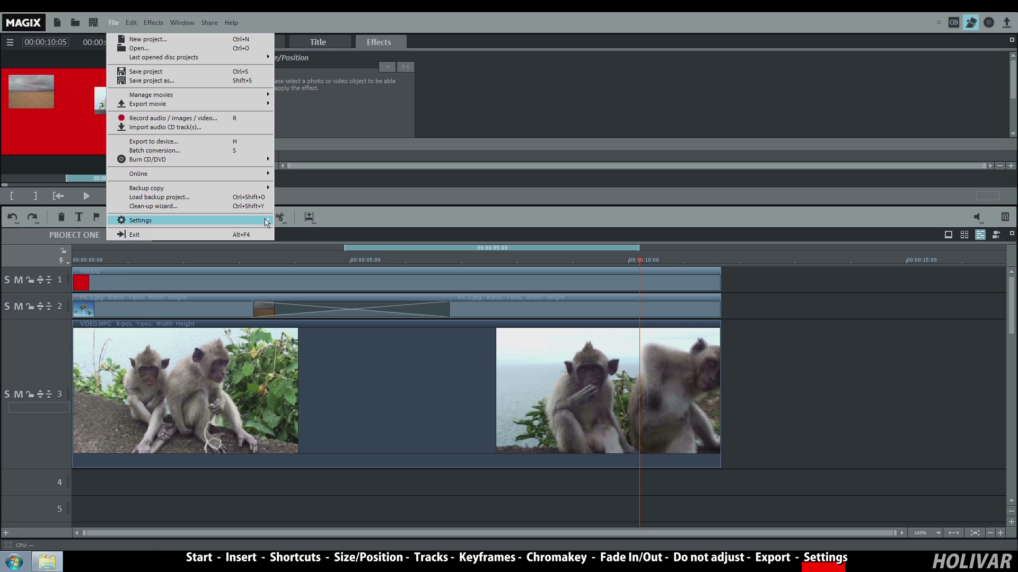
mouse_move(267, 223)
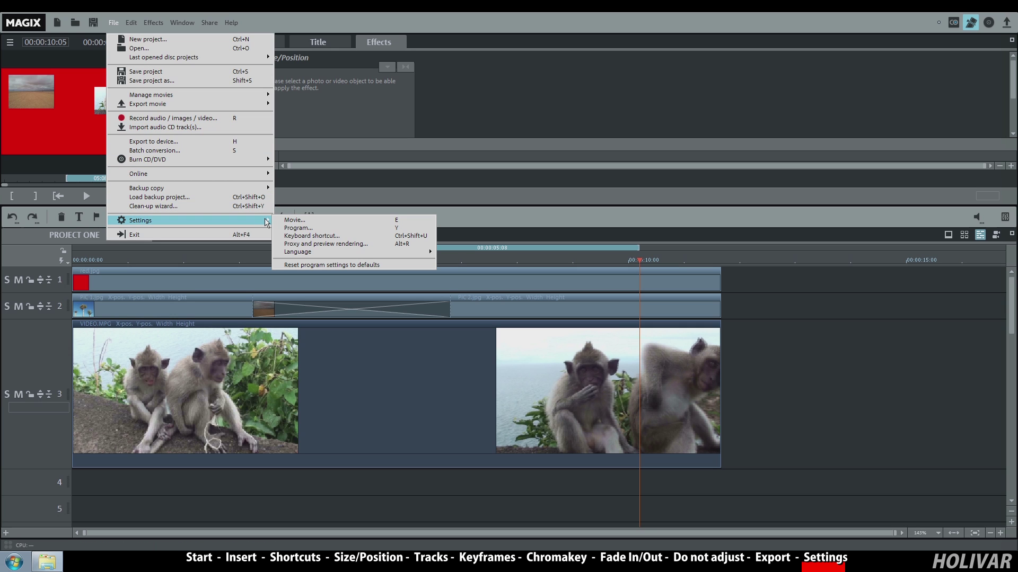
left_click(399, 265)
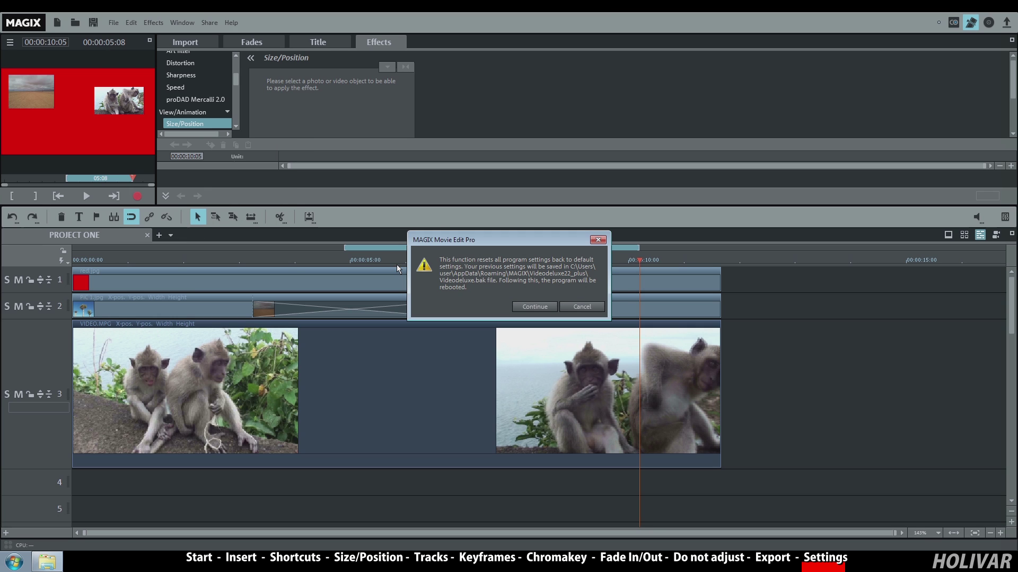
left_click(523, 308)
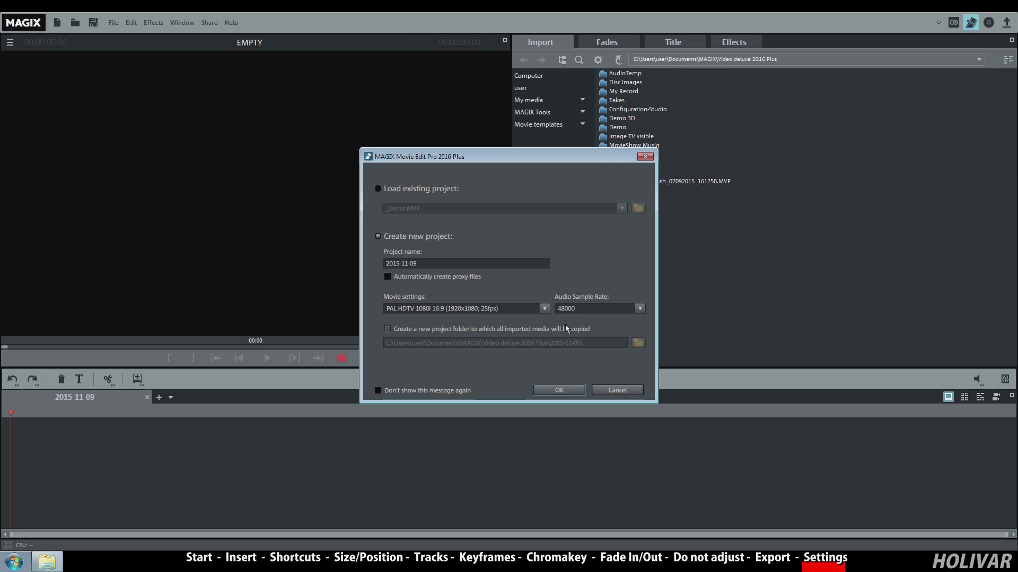
Step: Load the existing project PROJECT ONE from the Magix Les Bases folder at startup
left_click(452, 191)
left_click(636, 208)
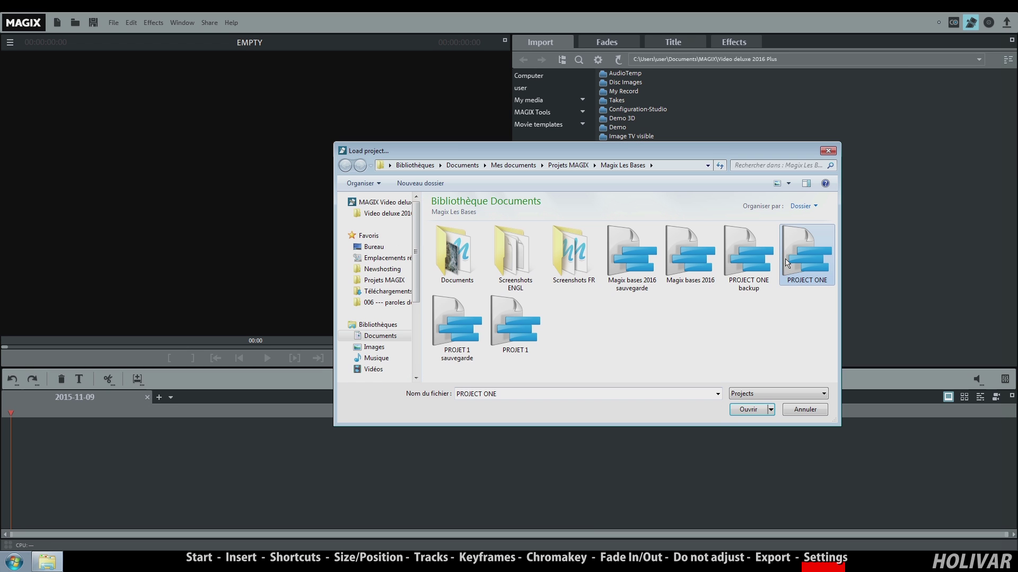
left_click(747, 409)
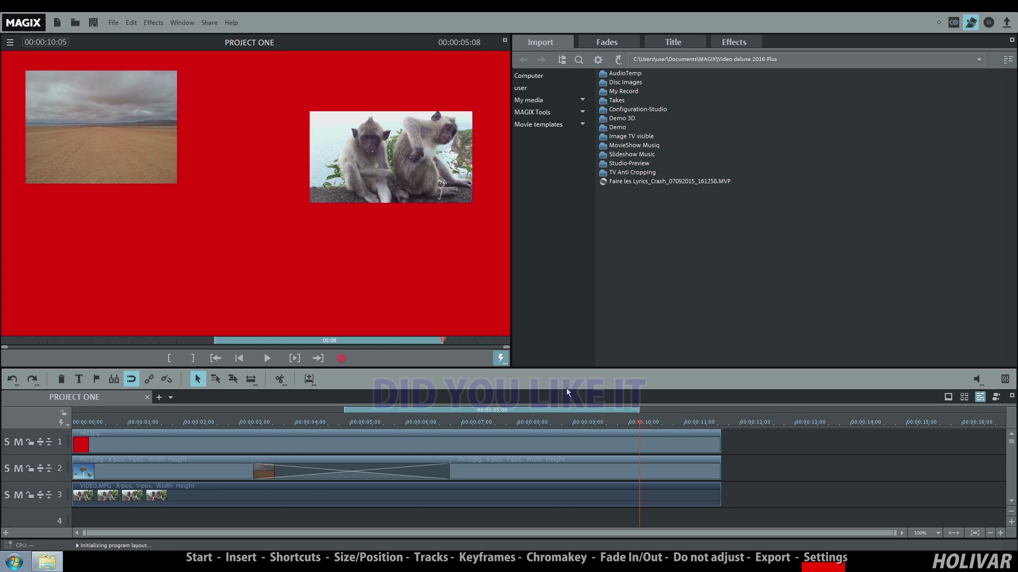